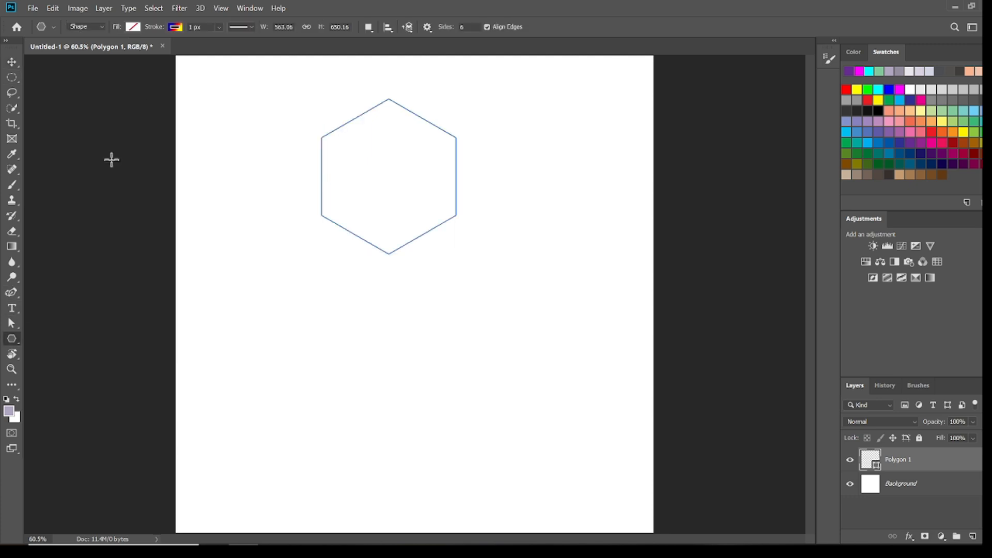
# Thicken the hexagon's gradient stroke to about 28.79 px
pyautogui.click(220, 27)
pyautogui.moveTo(222, 40); pyautogui.dragTo(251, 41)
pyautogui.press('v')
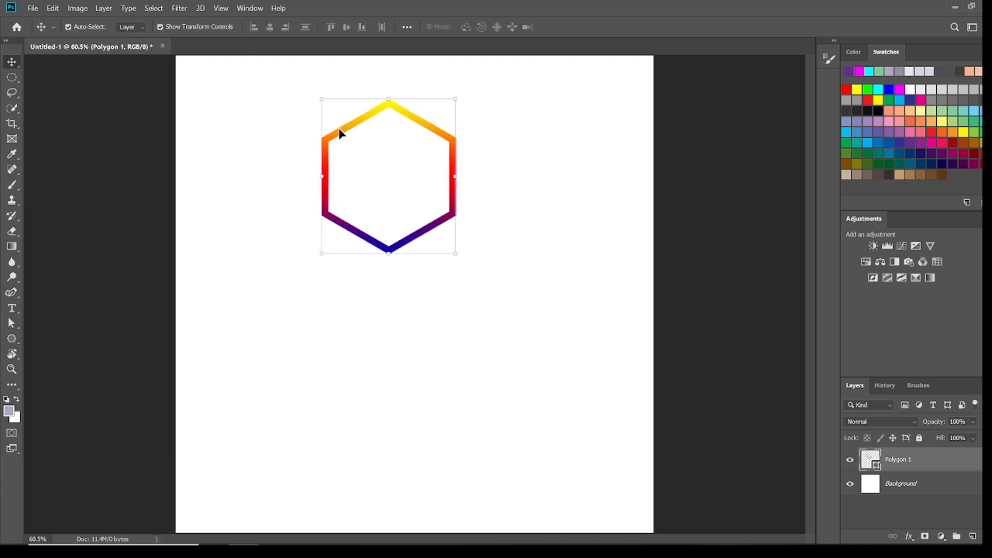
# Move the hexagon down toward the middle of the canvas and stretch it slightly taller
pyautogui.moveTo(339, 131); pyautogui.dragTo(344, 217)
pyautogui.click(398, 393)
pyautogui.click(394, 337)
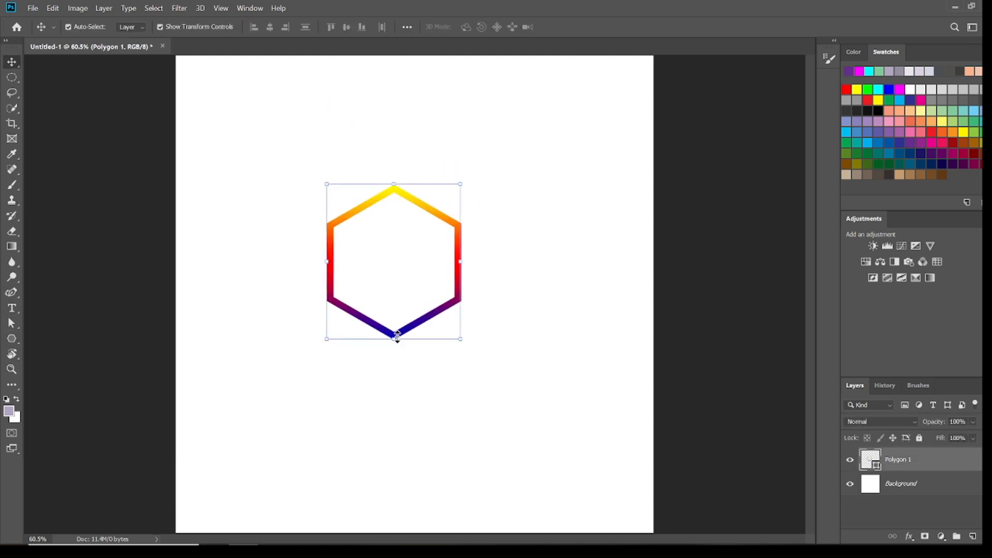
pyautogui.moveTo(462, 303); pyautogui.dragTo(472, 302)
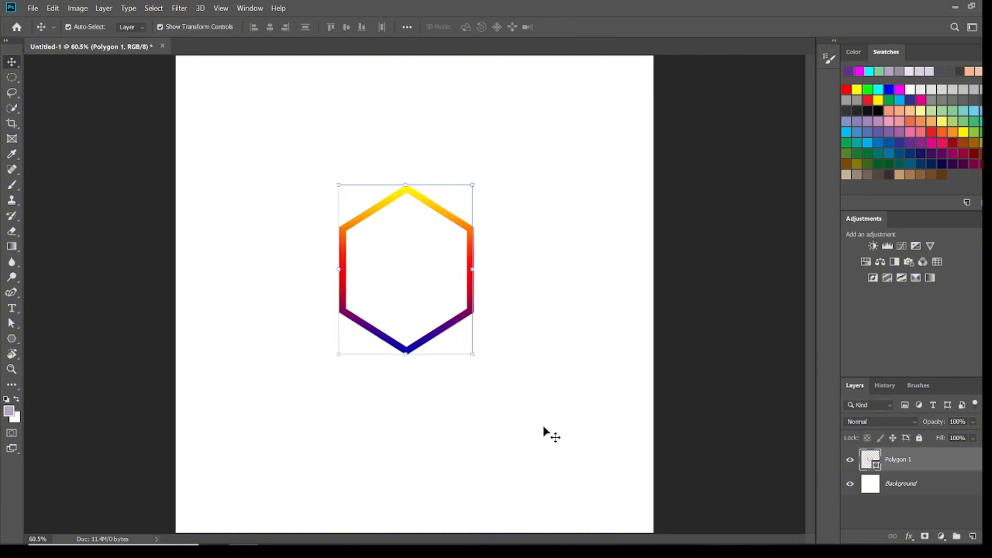
# Duplicate the hexagon and shrink the copy slightly inside the original, to about 527 by 647 px
pyautogui.hotkey('ctrl', 'j')
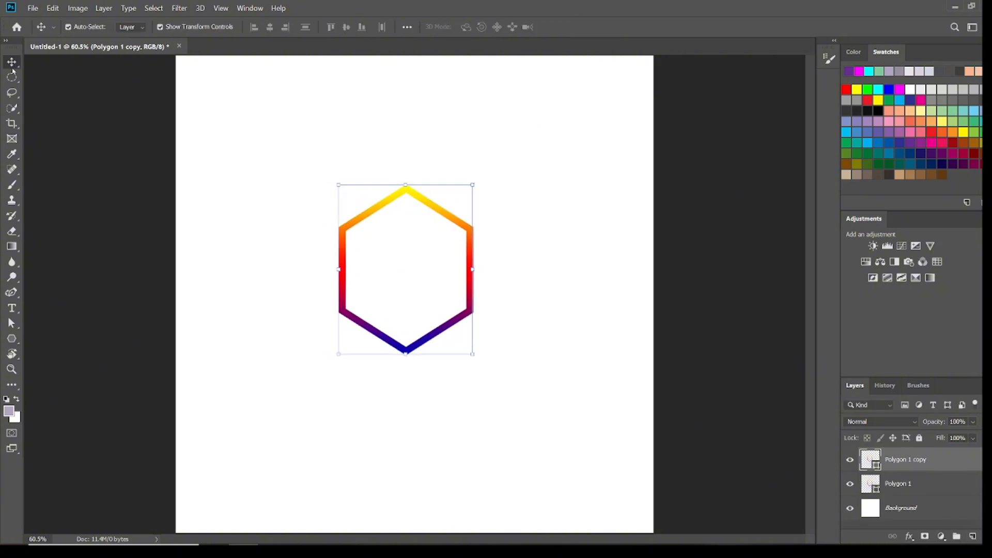
pyautogui.moveTo(339, 185); pyautogui.dragTo(348, 194)
pyautogui.moveTo(410, 355); pyautogui.dragTo(409, 348)
# Give the hexagon copy the violet, green, orange gradient stroke and widen that stroke to about 88.62 px
pyautogui.click(12, 339)
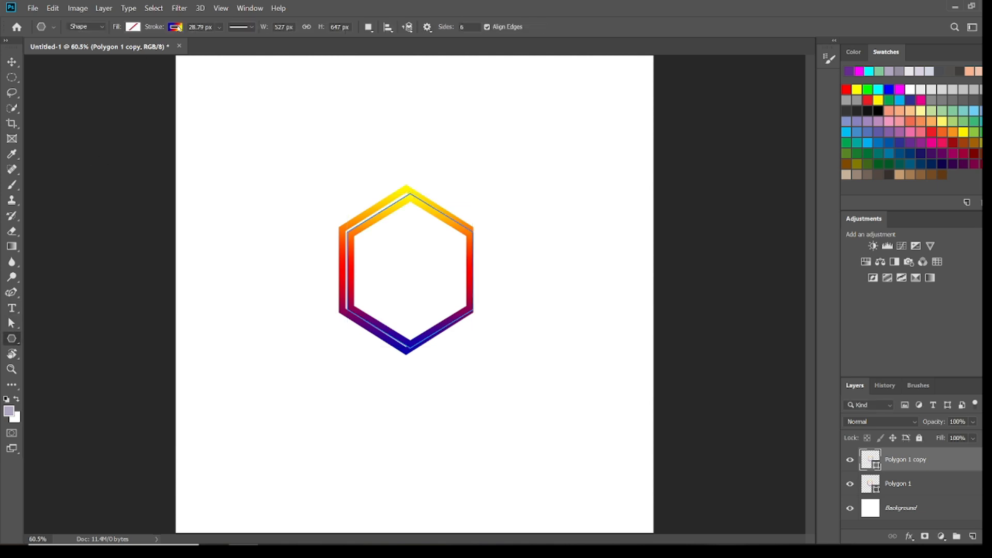
pyautogui.click(177, 27)
pyautogui.click(160, 117)
pyautogui.click(220, 26)
pyautogui.moveTo(232, 41); pyautogui.dragTo(242, 42)
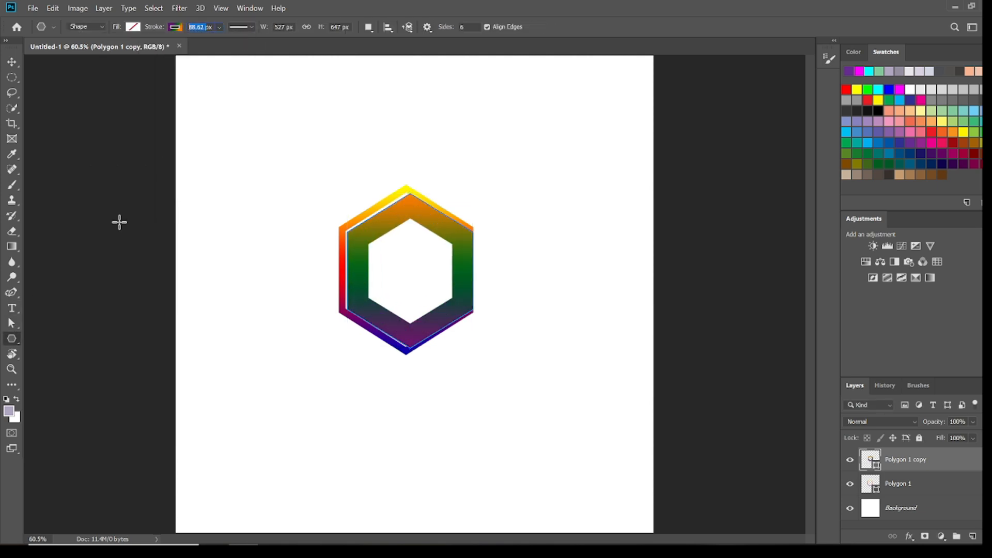
# Shift the thick green-toned hexagon slightly so it sits centred inside the outer hexagon
pyautogui.press('v')
pyautogui.moveTo(372, 237); pyautogui.dragTo(369, 237)
pyautogui.click(394, 313)
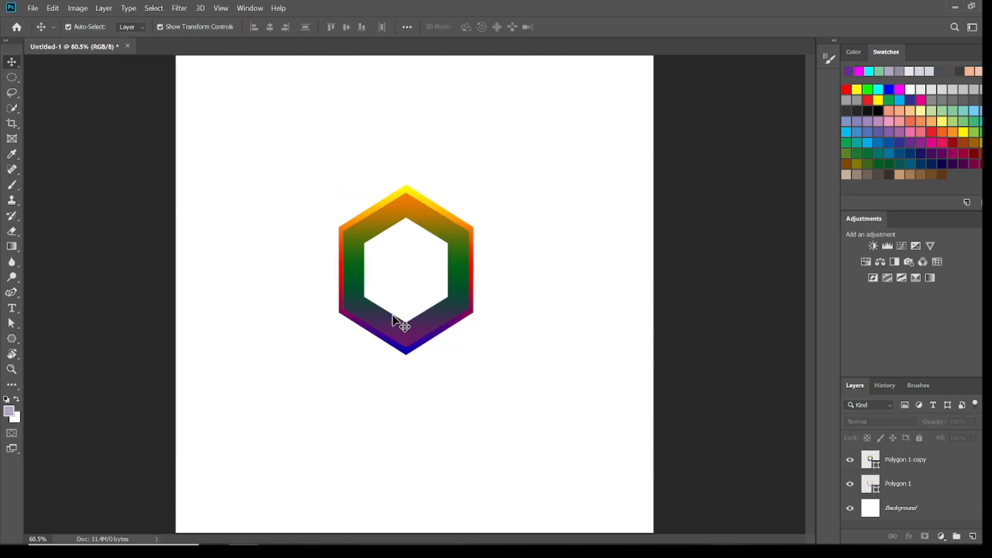
# Select both hexagons, enlarge them together and place them in the middle of the page
pyautogui.moveTo(311, 184); pyautogui.dragTo(531, 415)
pyautogui.moveTo(472, 354); pyautogui.dragTo(540, 438)
pyautogui.moveTo(383, 249); pyautogui.dragTo(359, 213)
pyautogui.click(567, 27)
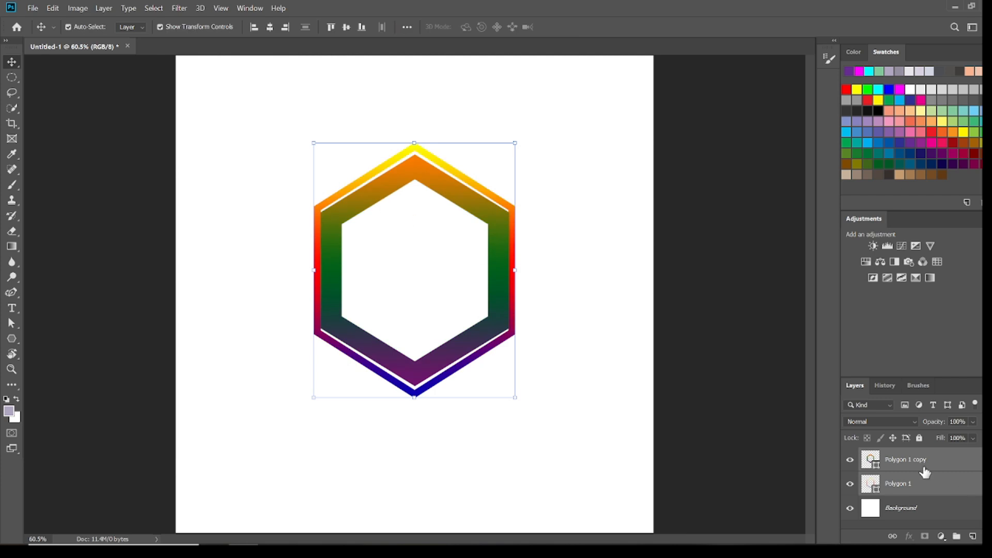
# Duplicate the Polygon 1 copy layer and give the new hexagon the yellow, violet, orange, blue gradient stroke
pyautogui.click(923, 468)
pyautogui.moveTo(923, 468); pyautogui.dragTo(972, 536)
pyautogui.click(11, 338)
pyautogui.click(175, 27)
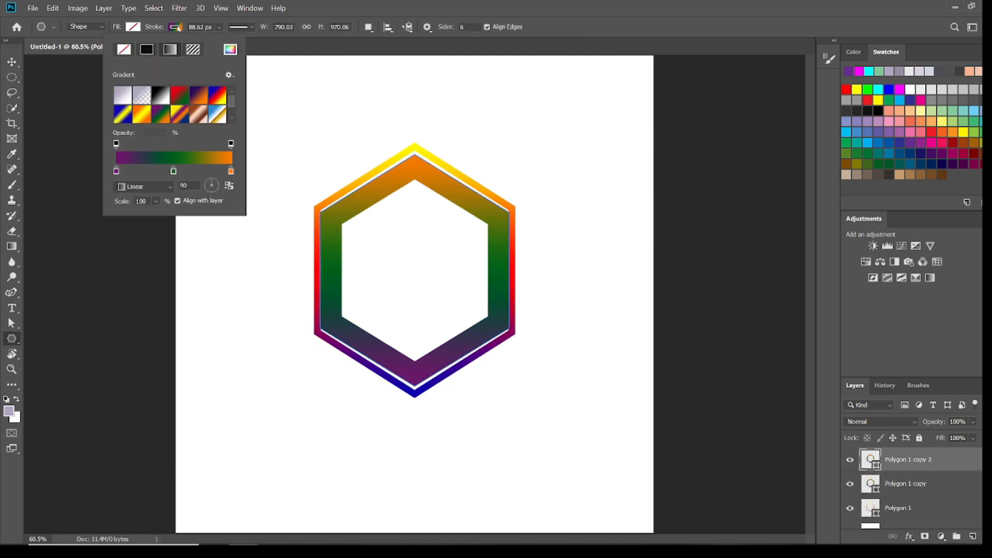
pyautogui.click(178, 118)
# Scale the new hexagon to about 75.7% width and 77.9% height so it fits inside the green-toned ring
pyautogui.click(14, 61)
pyautogui.hotkey('ctrl', 't')
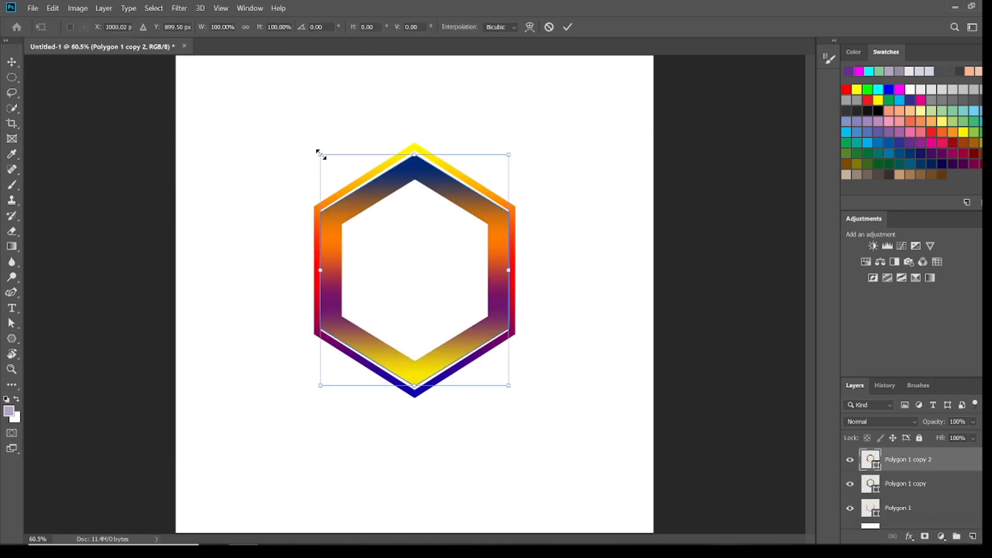
pyautogui.moveTo(321, 155); pyautogui.dragTo(342, 180)
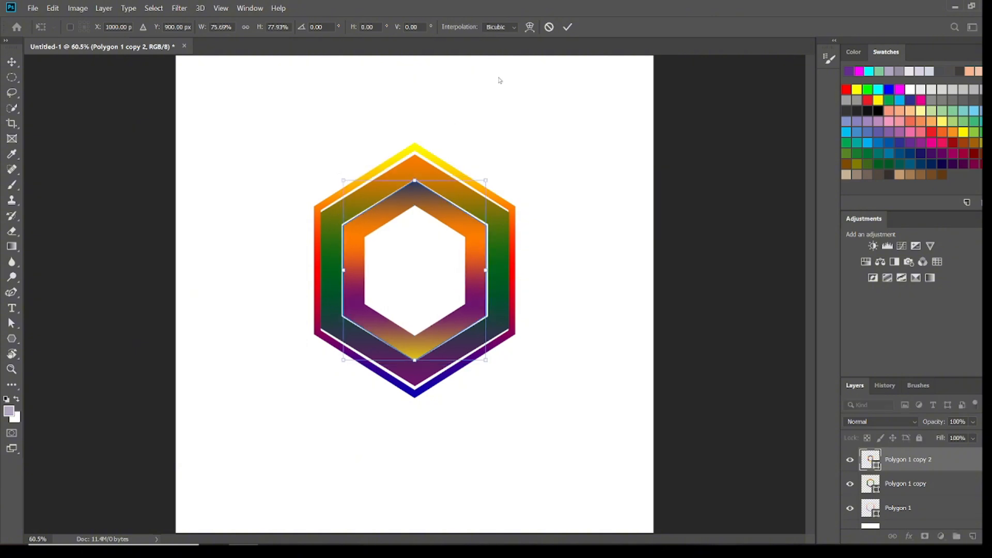
pyautogui.press('Return')
# Remove the stroke from the innermost hexagon, leaving its fill set to none
pyautogui.click(12, 338)
pyautogui.click(132, 27)
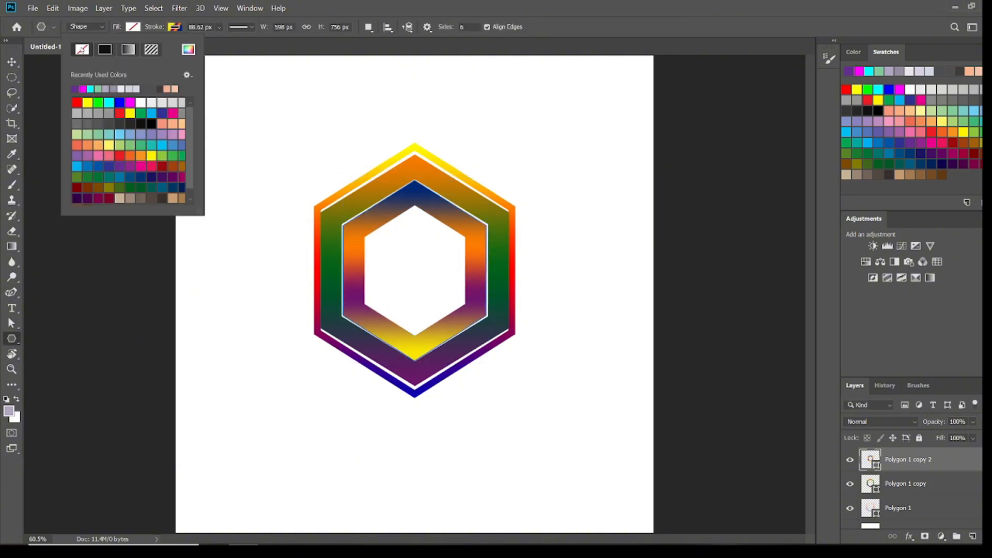
pyautogui.click(175, 27)
pyautogui.click(123, 50)
pyautogui.click(132, 27)
pyautogui.click(11, 62)
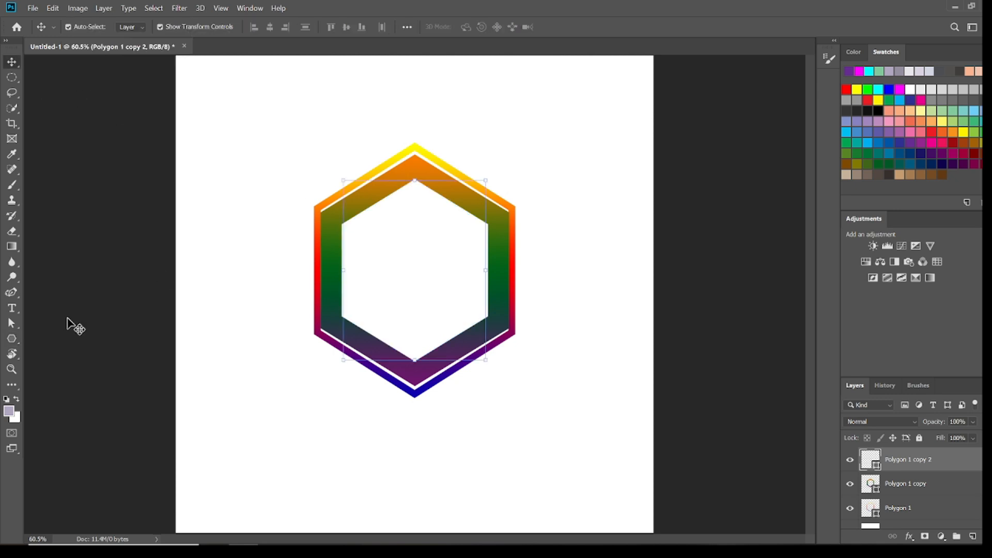
# Draw a new hexagon about 575 by 663 px inside the rings and fill it with solid purple
pyautogui.click(12, 339)
pyautogui.moveTo(412, 201); pyautogui.dragTo(422, 348)
pyautogui.click(133, 27)
pyautogui.click(135, 165)
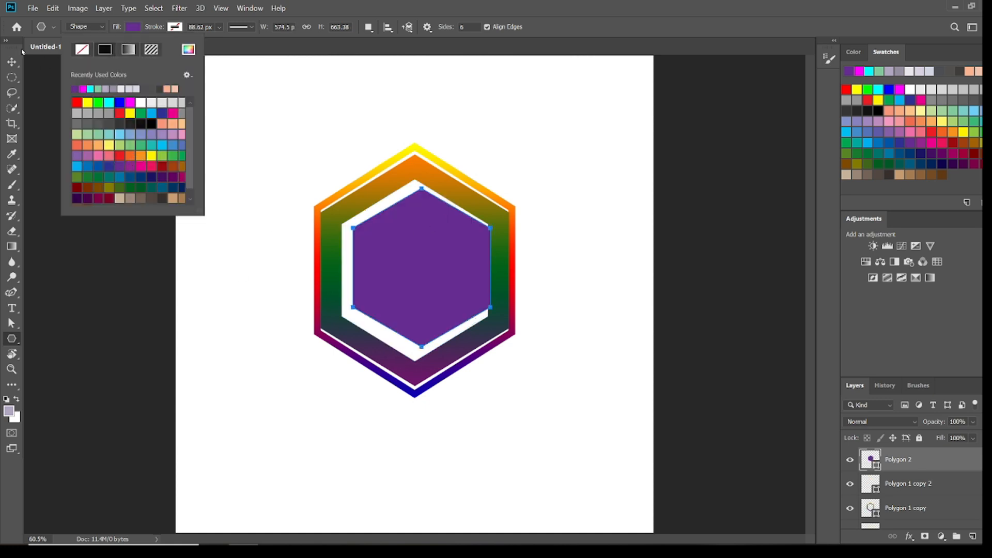
# Select all the hexagons and align their horizontal and vertical centres
pyautogui.click(12, 62)
pyautogui.moveTo(416, 235); pyautogui.dragTo(412, 234)
pyautogui.moveTo(204, 151); pyautogui.dragTo(447, 446)
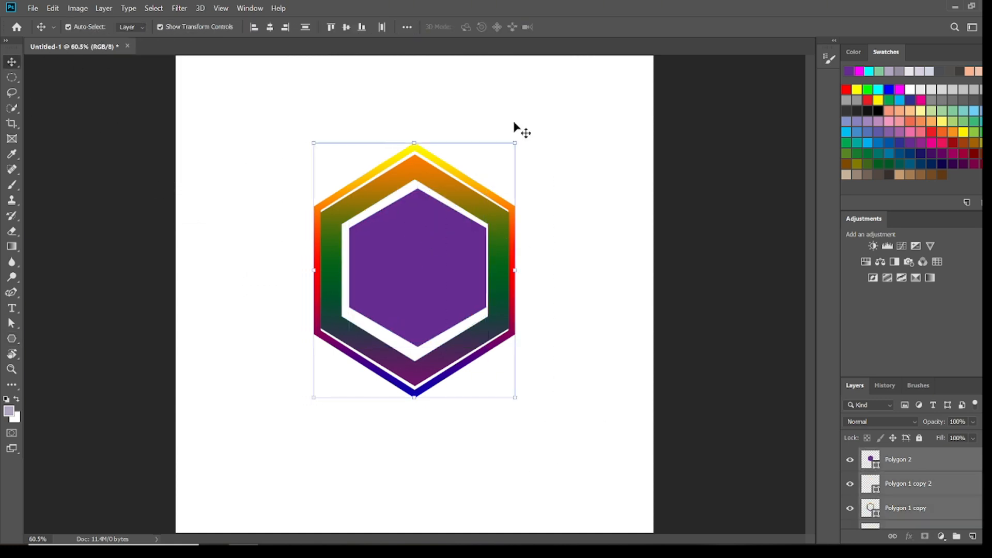
pyautogui.click(269, 27)
pyautogui.click(346, 27)
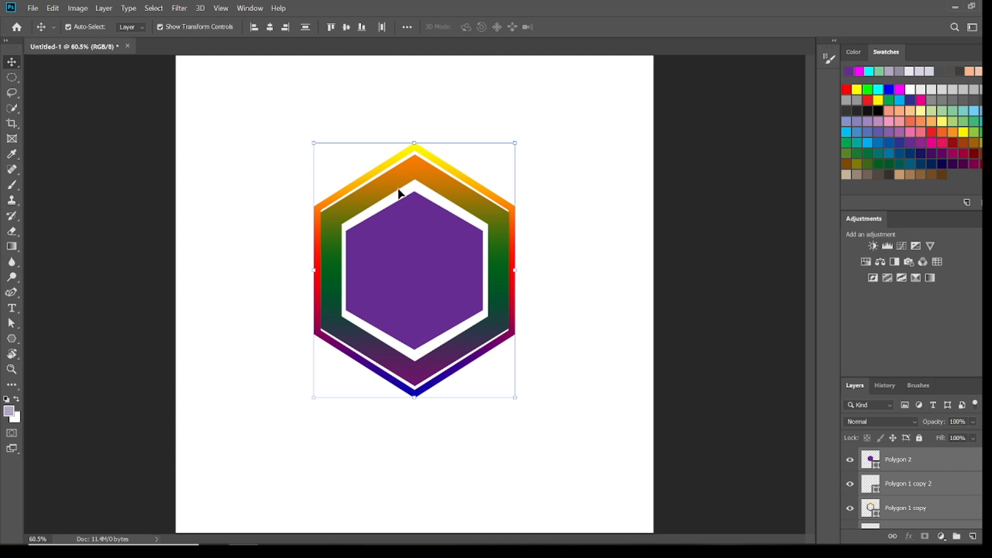
pyautogui.scroll(-2, 931, 502)
pyautogui.scroll(2, 930, 501)
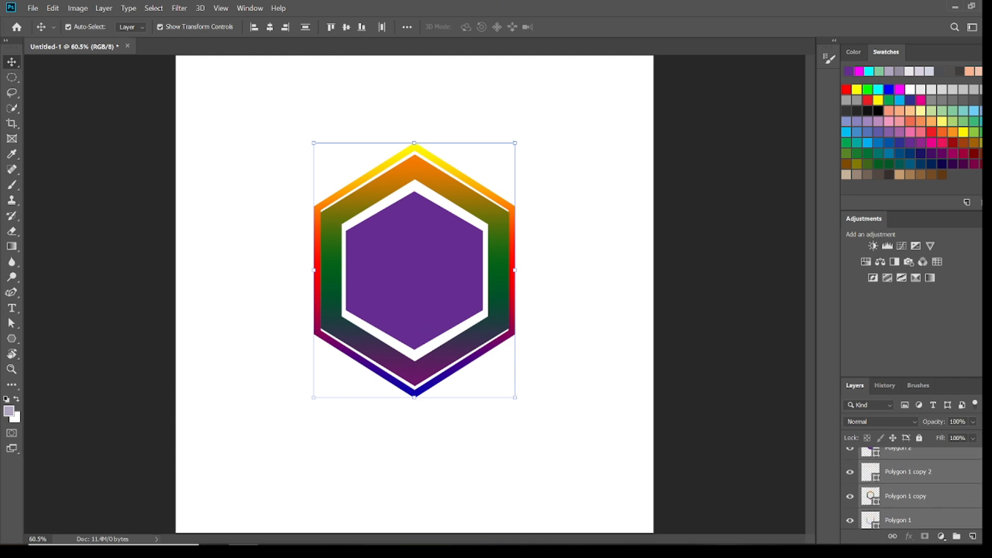
# Hide the purple hexagon and shrink the Polygon 1 copy 2 hexagon to about 443 by 598 px
pyautogui.click(850, 459)
pyautogui.click(879, 484)
pyautogui.moveTo(339, 178); pyautogui.dragTo(362, 198)
pyautogui.click(569, 27)
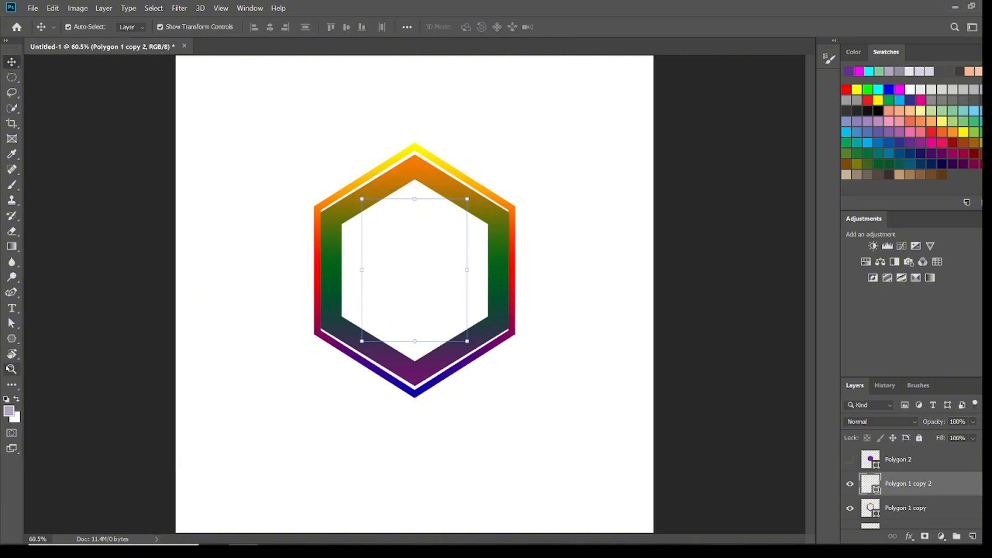
# Try a black-to-white gradient fill on the Polygon 1 copy 2 hexagon and remove it again
pyautogui.click(11, 339)
pyautogui.click(133, 27)
pyautogui.click(127, 50)
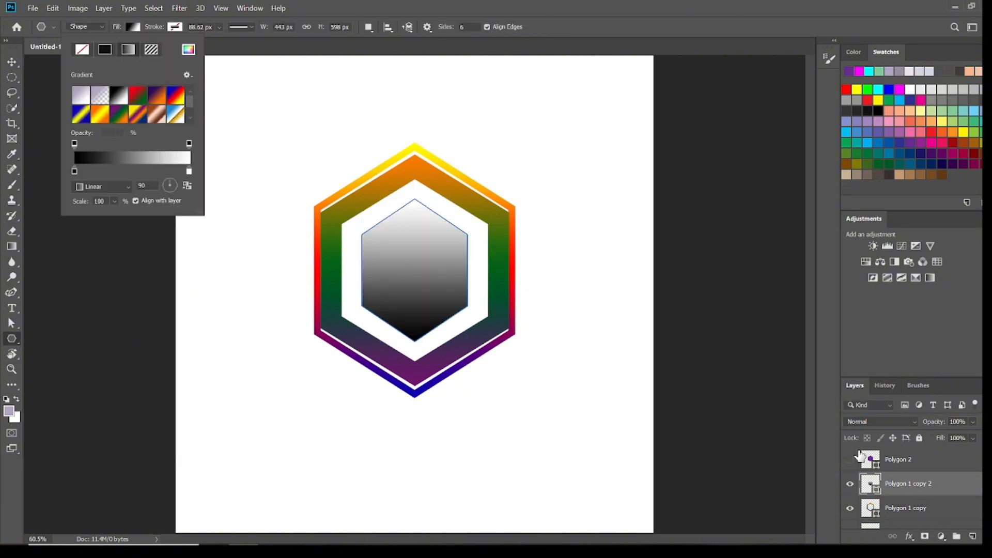
pyautogui.click(850, 459)
pyautogui.click(133, 27)
pyautogui.click(82, 50)
# Apply the orange, yellow, orange gradient stroke to the Polygon 1 copy 2 hexagon
pyautogui.click(174, 27)
pyautogui.click(170, 49)
pyautogui.click(183, 117)
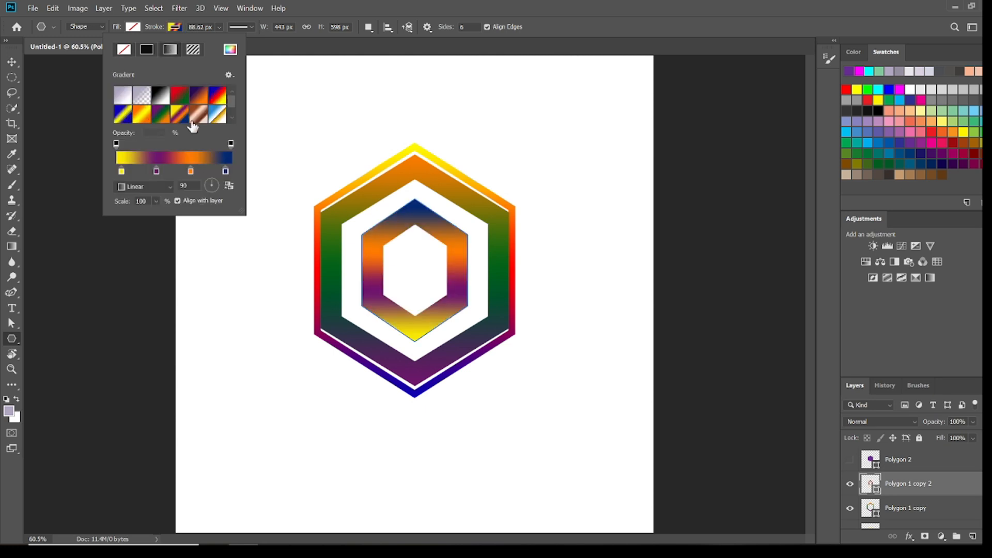
pyautogui.click(140, 115)
pyautogui.press('Return')
# Enlarge the orange-yellow hexagon ring to nearly fill the green-toned ring and show the purple hexagon again
pyautogui.hotkey('ctrl', 't')
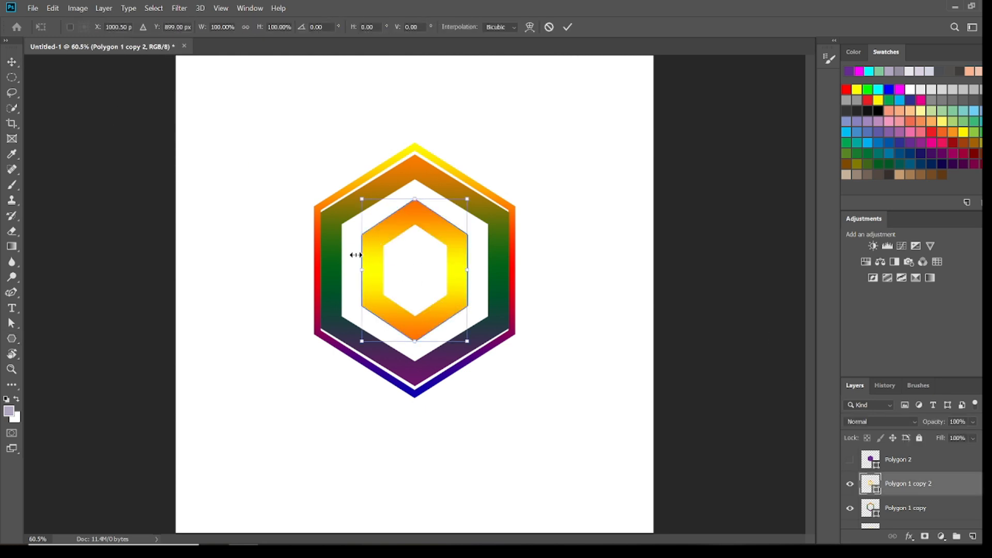
pyautogui.moveTo(362, 199); pyautogui.dragTo(348, 177)
pyautogui.click(849, 459)
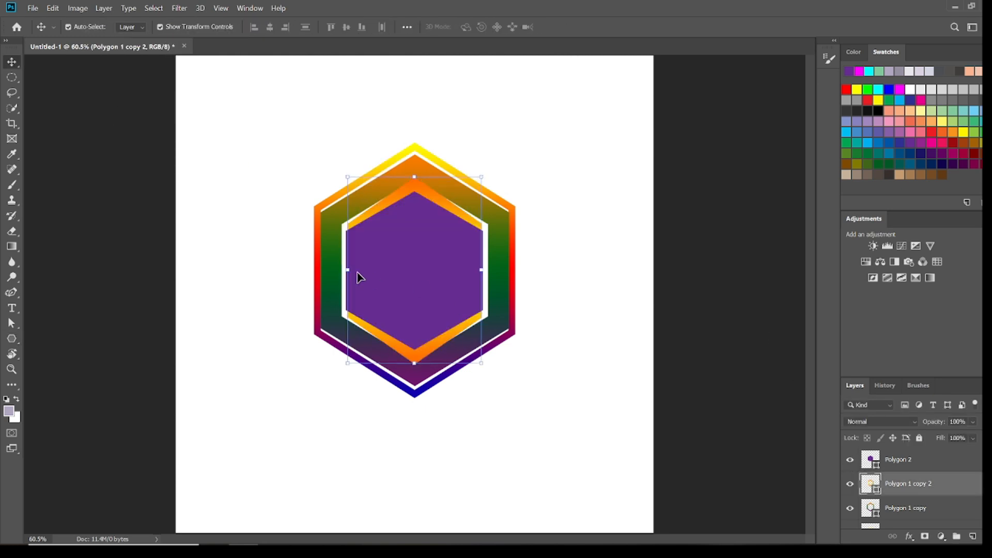
# Scale the purple hexagon to about 68.4% width and 75.8% height and centre it inside the orange-yellow ring
pyautogui.click(953, 463)
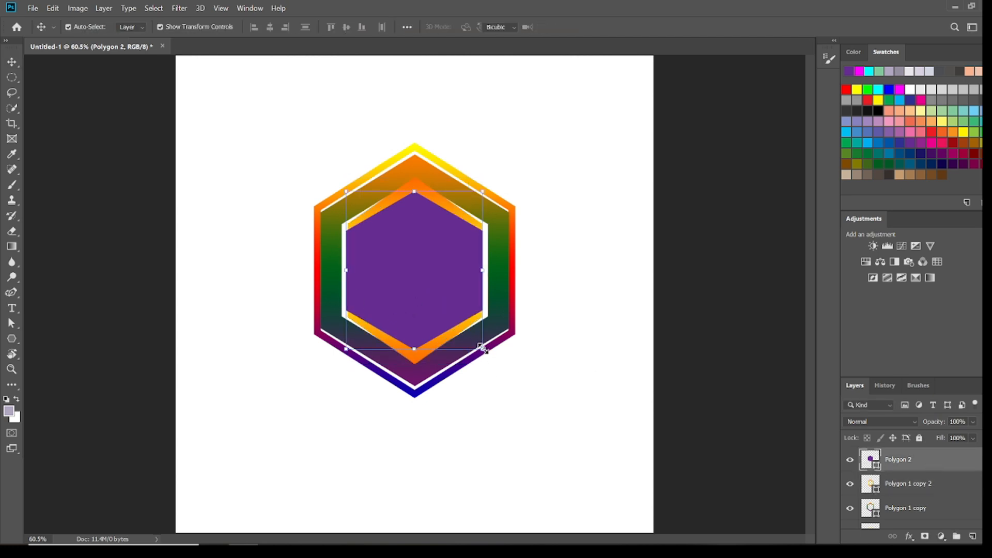
pyautogui.moveTo(482, 348); pyautogui.dragTo(470, 334)
pyautogui.moveTo(420, 300); pyautogui.dragTo(426, 308)
pyautogui.moveTo(355, 341); pyautogui.dragTo(383, 319)
pyautogui.moveTo(434, 285); pyautogui.dragTo(420, 296)
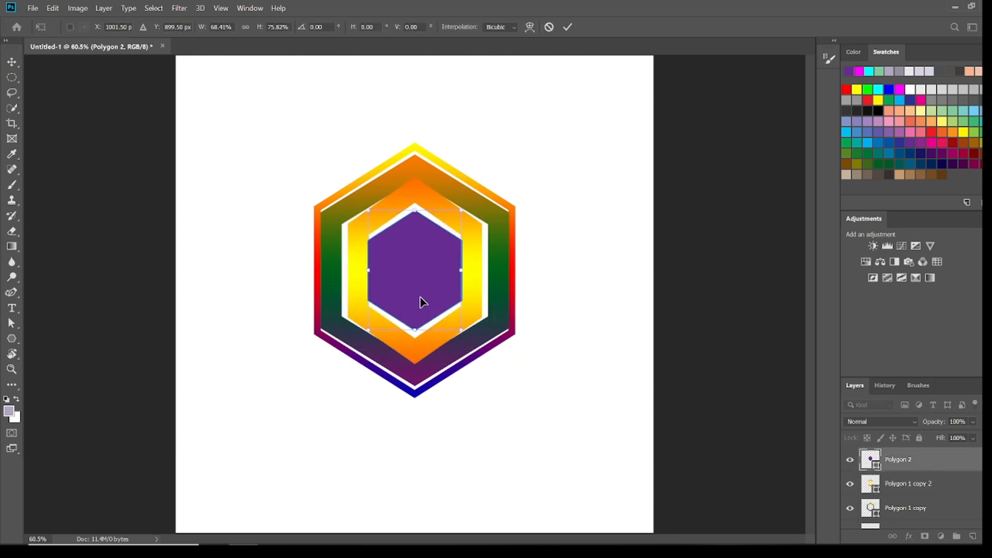
pyautogui.click(566, 66)
# Reduce the orange-yellow ring's height to about 88.6% so it fits evenly around the purple hexagon
pyautogui.moveTo(420, 352); pyautogui.dragTo(420, 346)
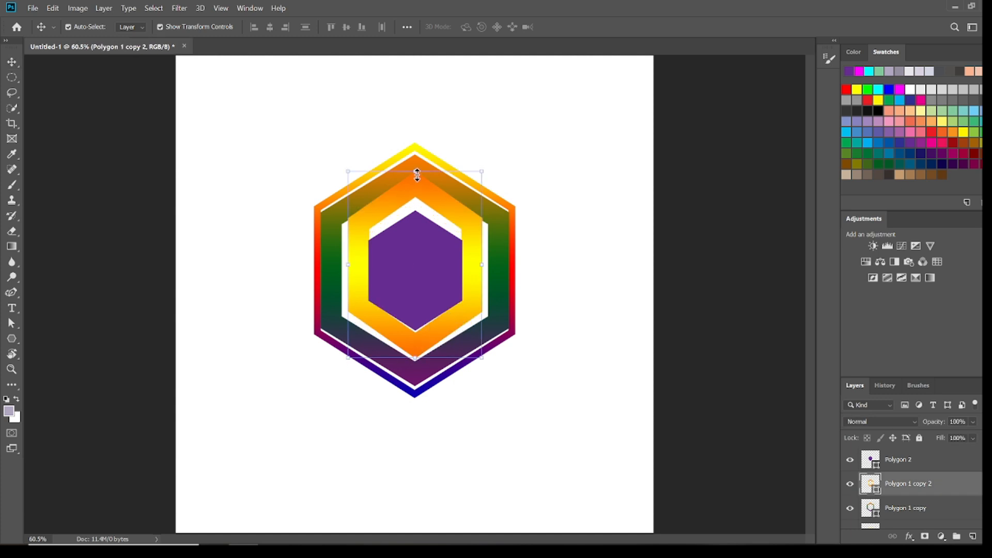
pyautogui.moveTo(415, 172); pyautogui.dragTo(415, 188)
pyautogui.moveTo(416, 339); pyautogui.dragTo(416, 354)
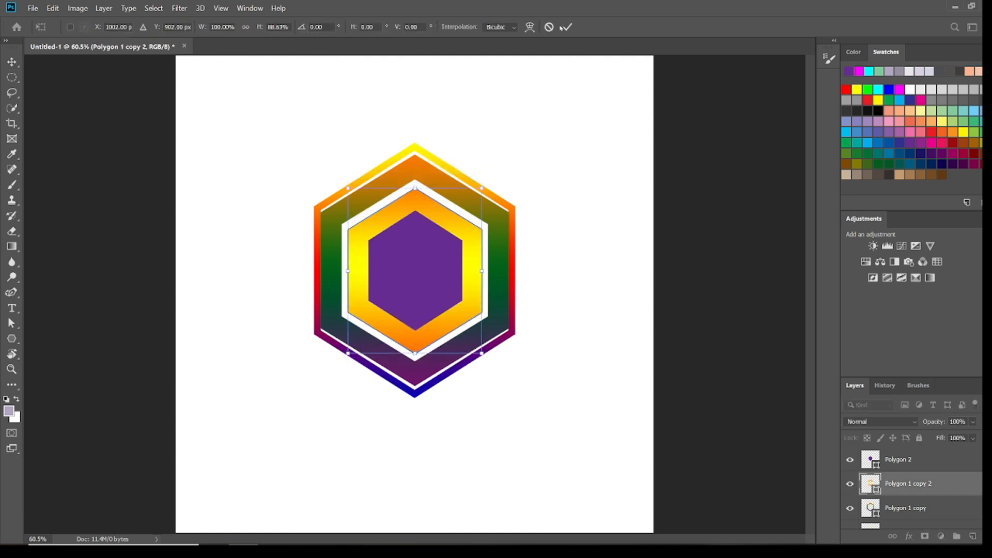
# Shrink the green-toned hexagon to about 774 by 927 px and set its stroke width to 100 px
pyautogui.click(499, 274)
pyautogui.moveTo(320, 154); pyautogui.dragTo(325, 162)
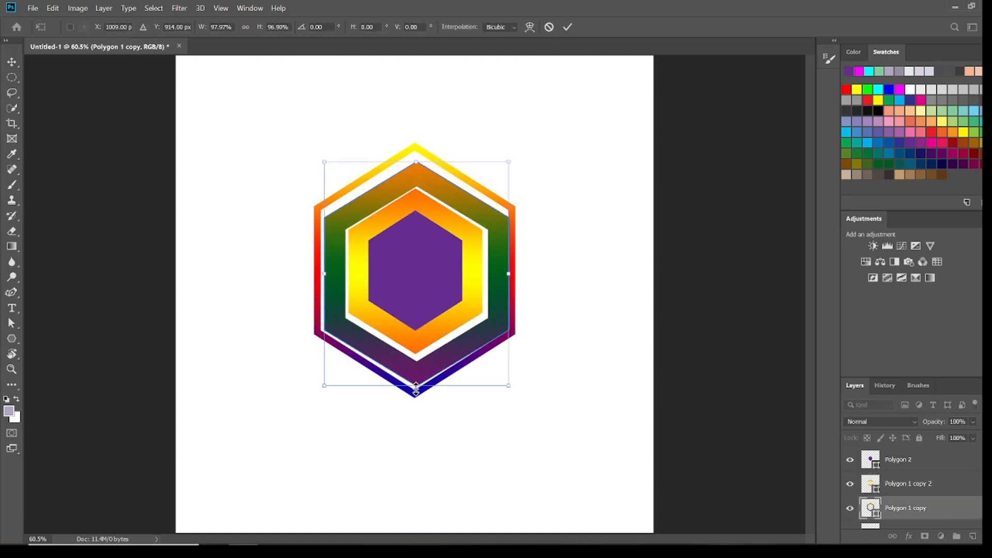
pyautogui.moveTo(416, 386); pyautogui.dragTo(416, 383)
pyautogui.click(11, 338)
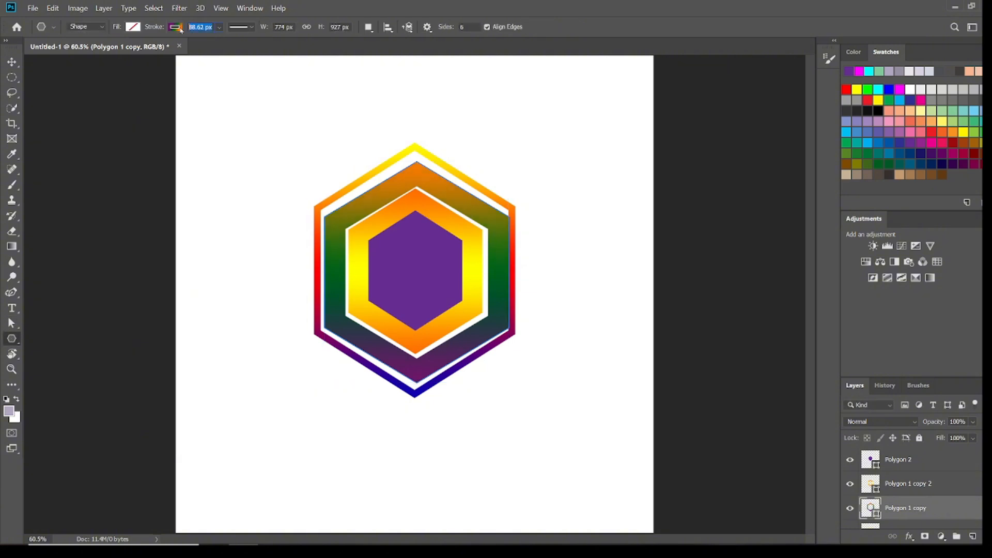
# Widen the outermost hexagon's stroke from 35 px through 45 px to 55 px
pyautogui.scroll(-2, 905, 491)
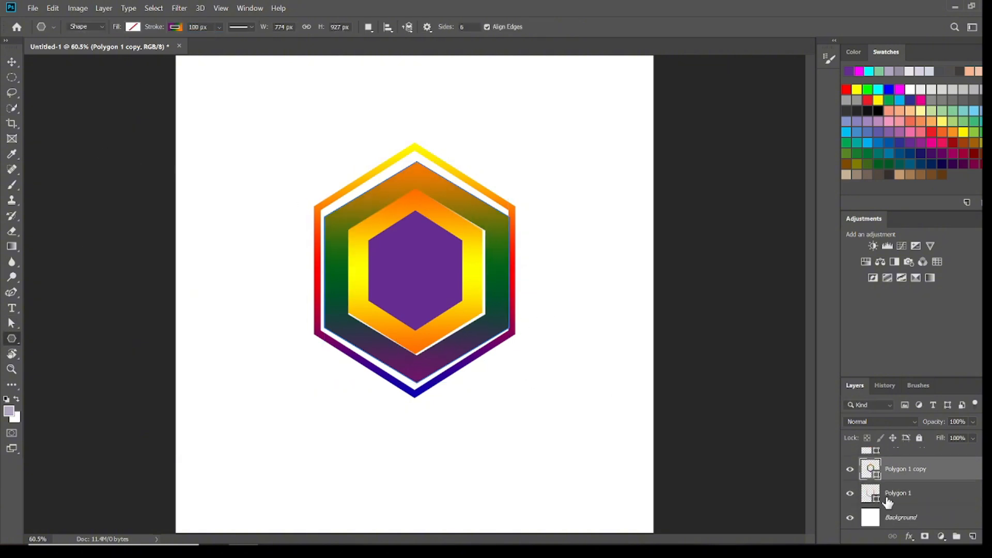
pyautogui.click(889, 504)
pyautogui.press('Return')
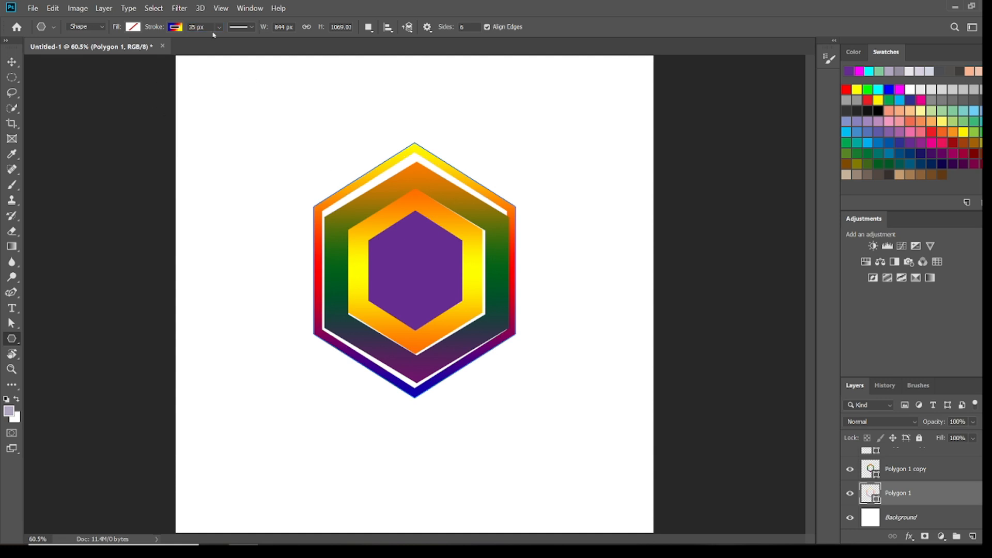
pyautogui.write('45')
pyautogui.press('Return')
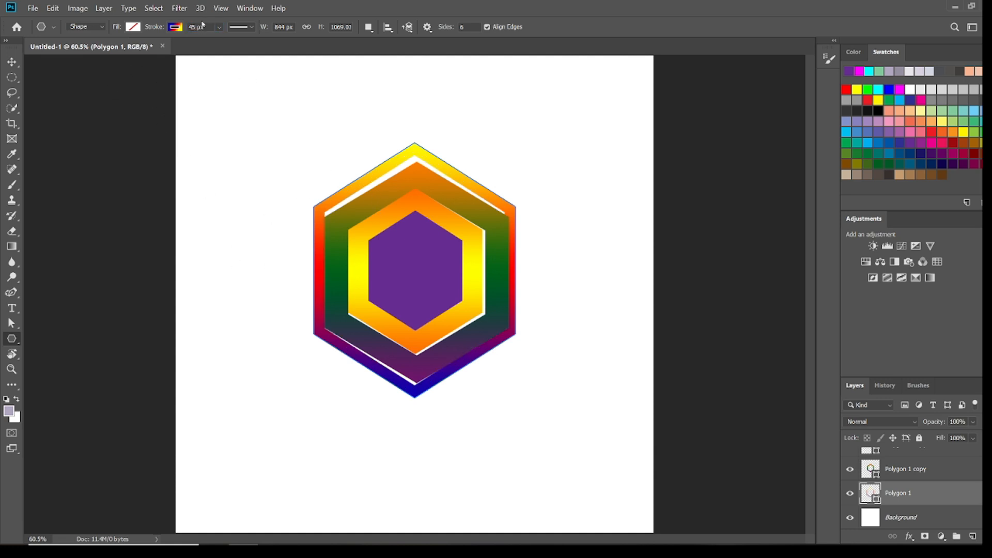
pyautogui.write('55')
pyautogui.press('Return')
pyautogui.press('v')
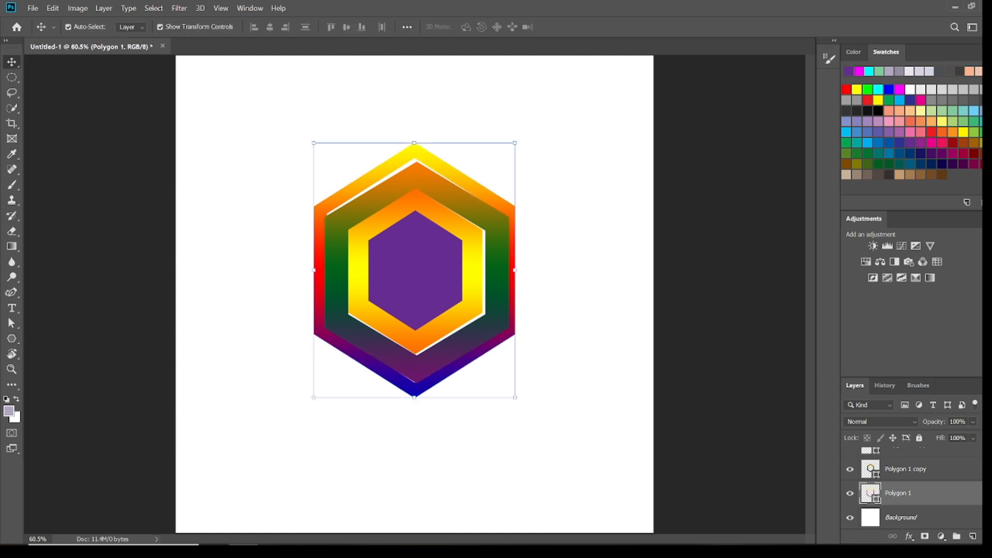
# Move the green-toned hexagon's top and upper-left corner points outward to close the gap to the outer ring
pyautogui.click(906, 469)
pyautogui.press('a')
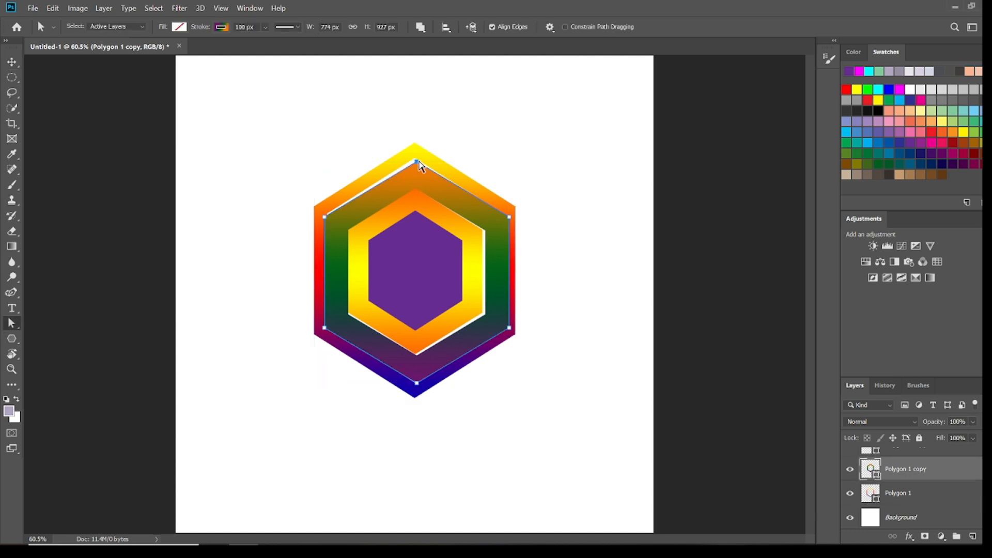
pyautogui.moveTo(416, 157); pyautogui.dragTo(417, 159)
pyautogui.moveTo(325, 217); pyautogui.dragTo(326, 214)
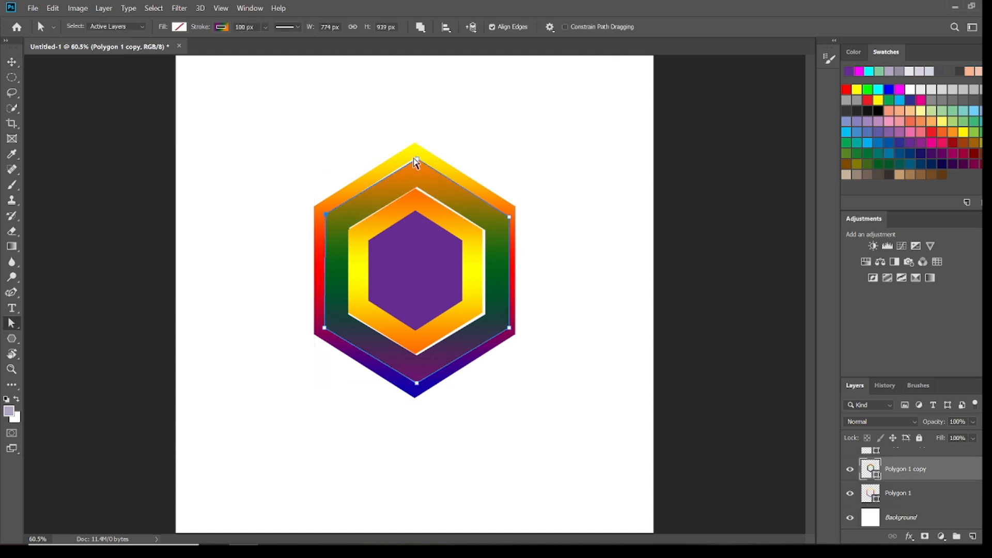
# Move the orange-yellow ring's corner points outward until its outline meets the inner edge of the green-toned hexagon
pyautogui.moveTo(415, 160); pyautogui.dragTo(418, 184)
pyautogui.click(426, 221)
pyautogui.moveTo(482, 230); pyautogui.dragTo(489, 229)
pyautogui.moveTo(483, 313); pyautogui.dragTo(487, 316)
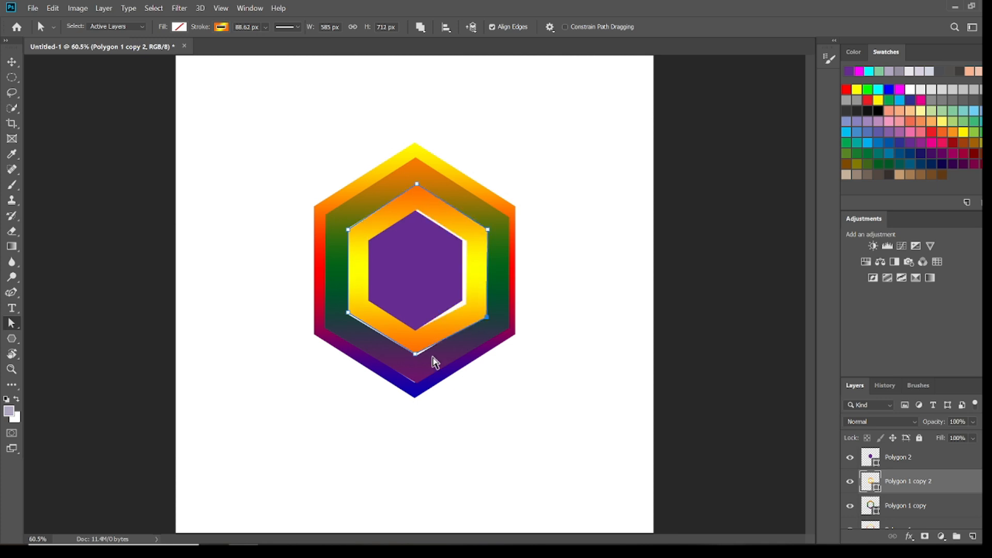
pyautogui.moveTo(417, 354); pyautogui.dragTo(417, 358)
pyautogui.moveTo(348, 313); pyautogui.dragTo(347, 317)
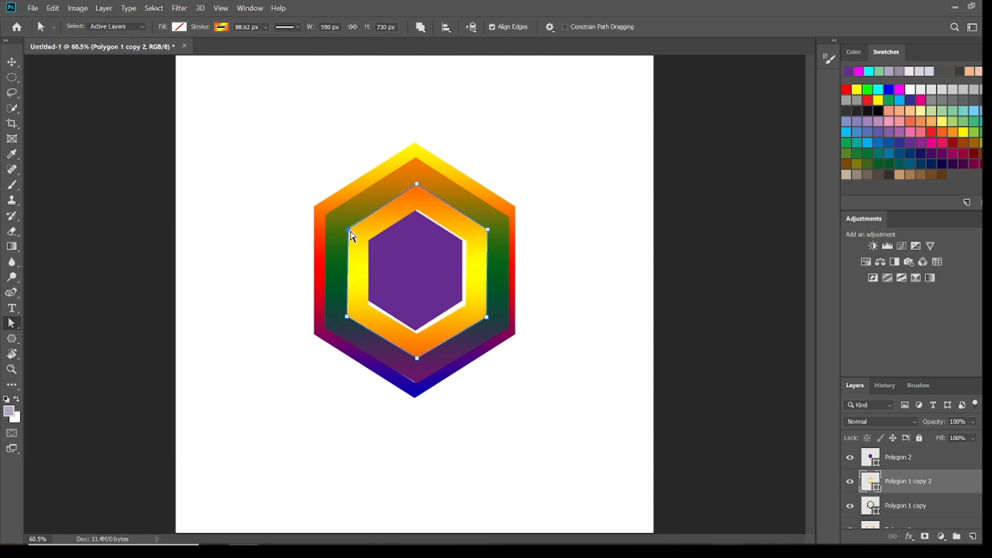
pyautogui.moveTo(348, 229); pyautogui.dragTo(347, 226)
# Pull the purple hexagon's corner points outward to about 424 by 559 px, filling the gap inside the orange-yellow ring
pyautogui.click(904, 461)
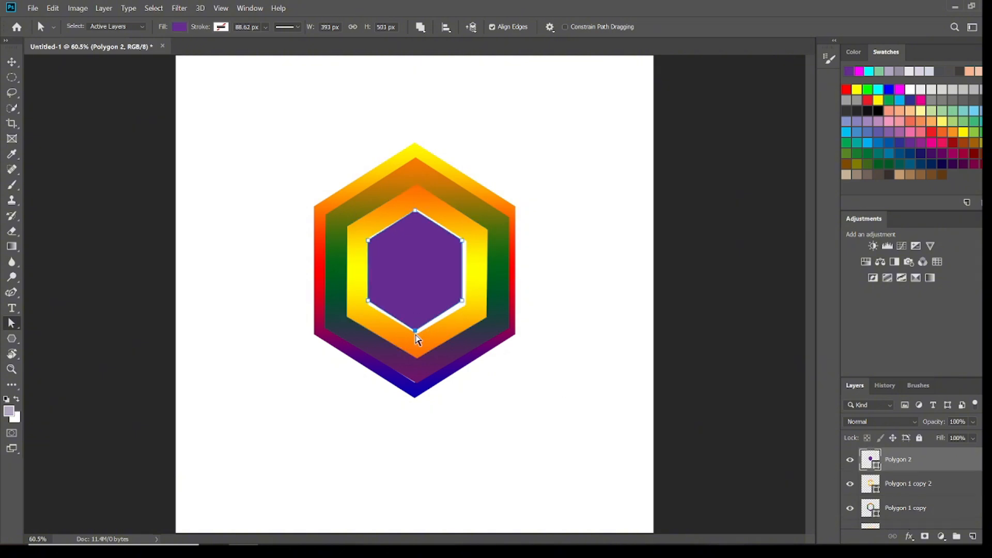
pyautogui.moveTo(416, 330); pyautogui.dragTo(418, 336)
pyautogui.moveTo(462, 301); pyautogui.dragTo(466, 304)
pyautogui.moveTo(463, 240); pyautogui.dragTo(465, 240)
pyautogui.moveTo(415, 211); pyautogui.dragTo(416, 205)
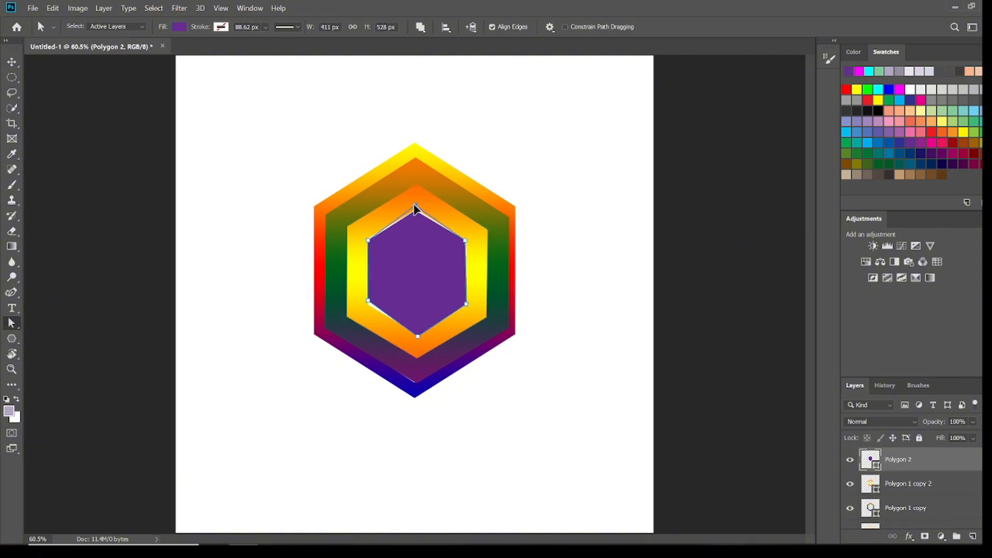
pyautogui.moveTo(368, 240); pyautogui.dragTo(367, 241)
pyautogui.moveTo(368, 300); pyautogui.dragTo(367, 304)
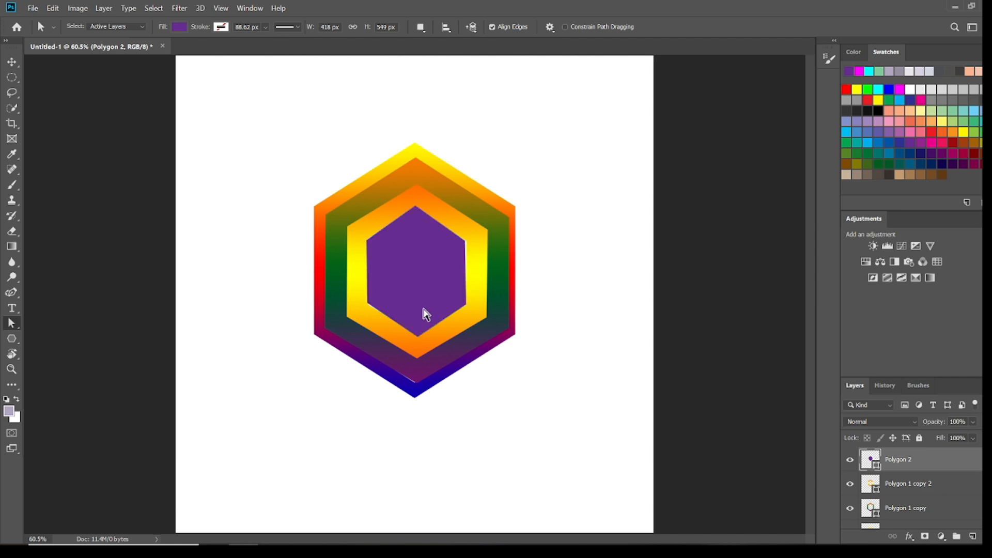
pyautogui.moveTo(466, 241); pyautogui.dragTo(468, 241)
pyautogui.moveTo(466, 305); pyautogui.dragTo(468, 304)
pyautogui.moveTo(418, 337); pyautogui.dragTo(418, 338)
pyautogui.moveTo(367, 302); pyautogui.dragTo(365, 302)
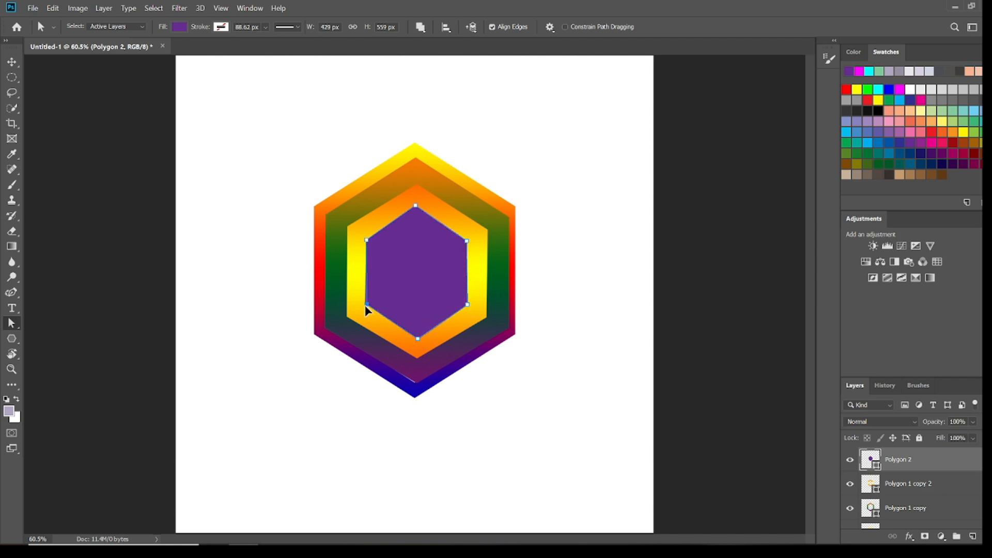
# Extend the green-toned hexagon's bottom corner to close the gap, and move the purple hexagon's layer directly above the background
pyautogui.click(413, 370)
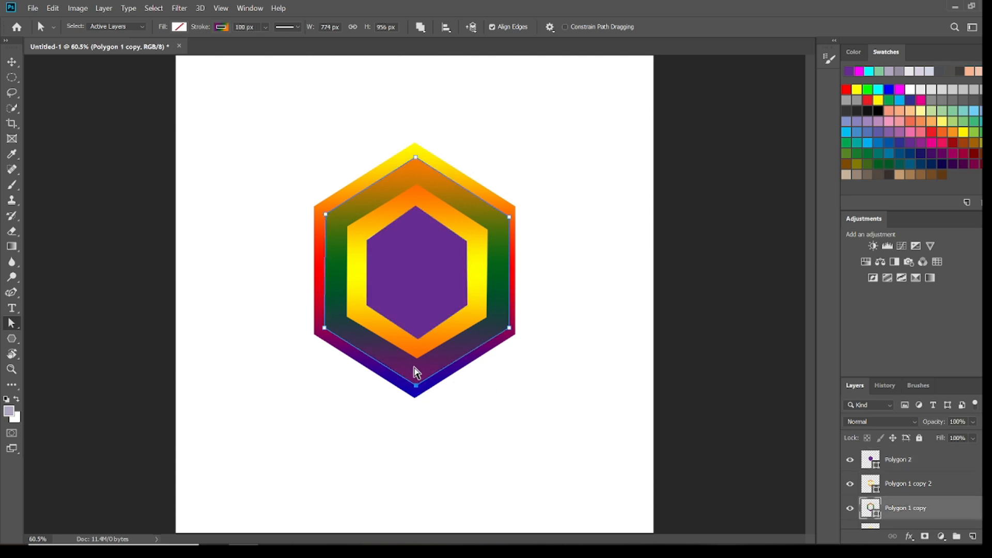
pyautogui.click(315, 187)
pyautogui.scroll(-1, 910, 486)
pyautogui.moveTo(909, 455); pyautogui.dragTo(911, 528)
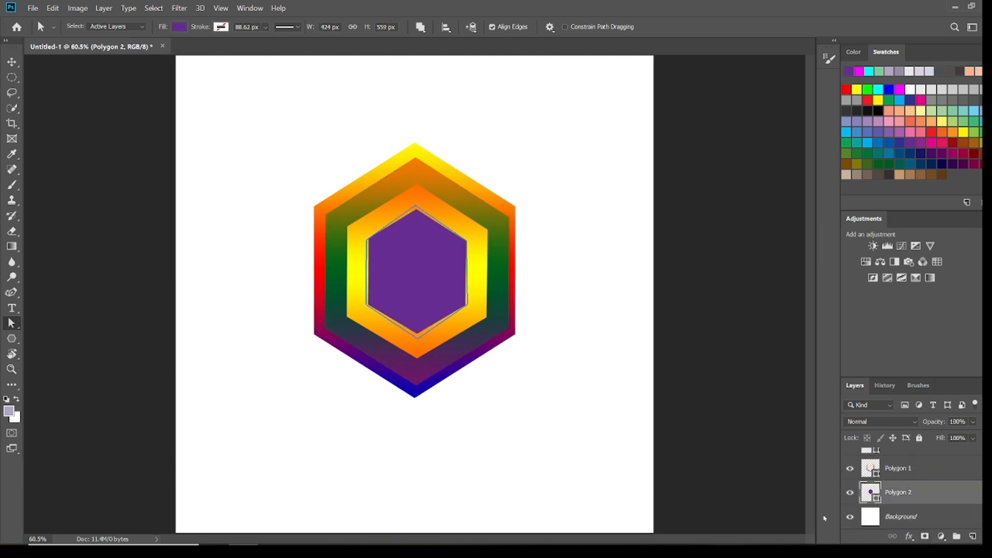
pyautogui.click(266, 117)
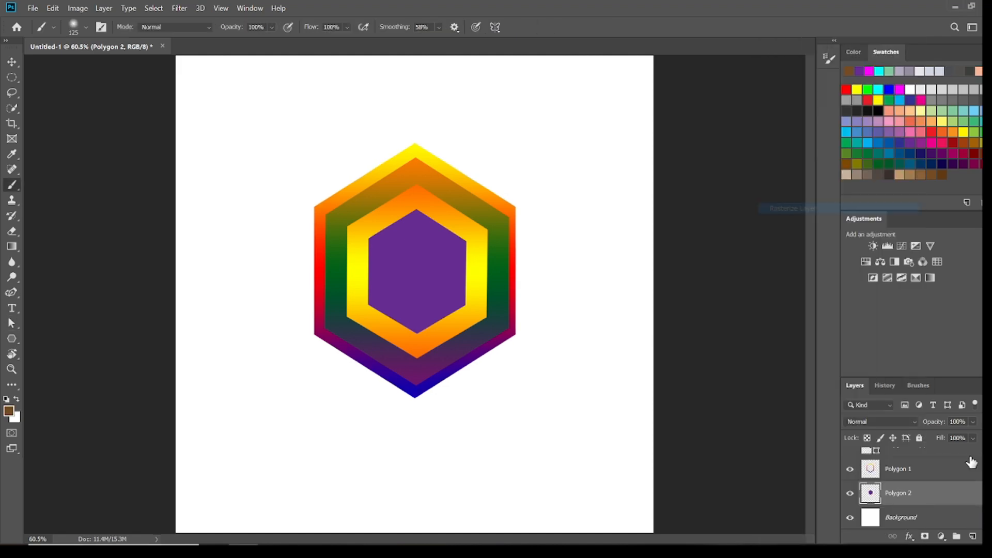
# Rasterize the hexagon shape layers so they can be painted on
pyautogui.hotkey('ctrl', 'j')
pyautogui.hotkey('ctrl', 'j')
pyautogui.rightClick(926, 468)
pyautogui.click(806, 210)
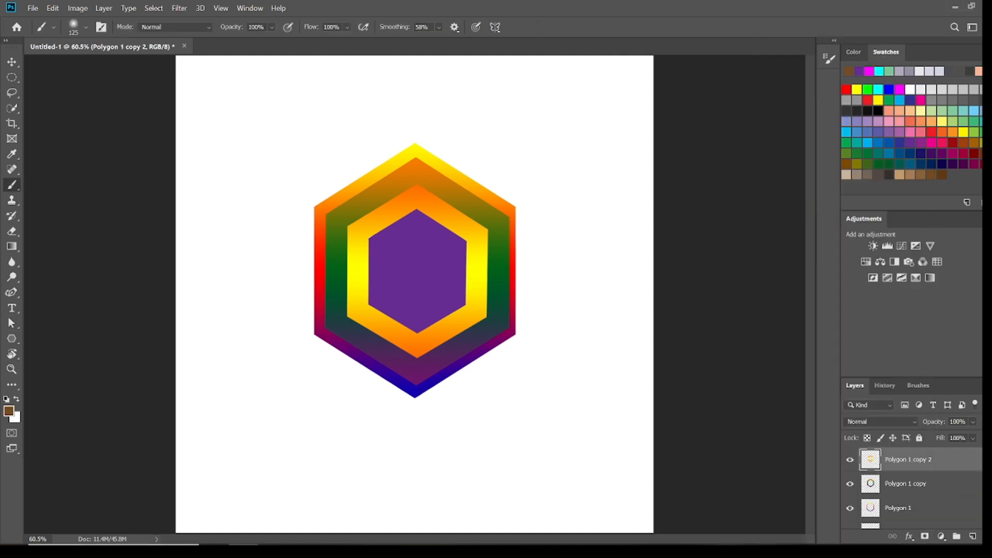
# Add a new layer above the outermost hexagon, Polygon 1, and clip it to that hexagon
pyautogui.click(871, 499)
pyautogui.press('v')
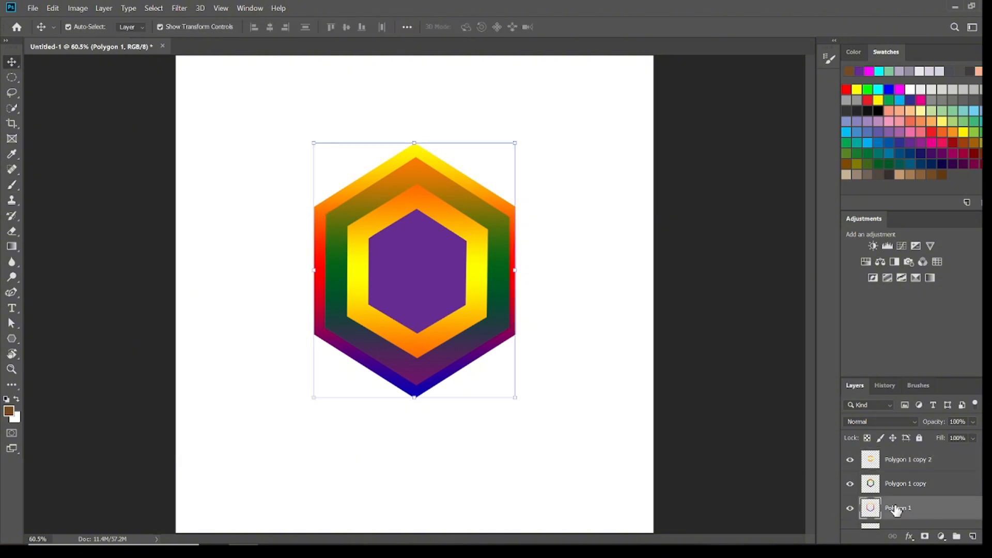
pyautogui.click(972, 536)
pyautogui.keyDown('alt'); pyautogui.click(880, 520); pyautogui.keyUp('alt')
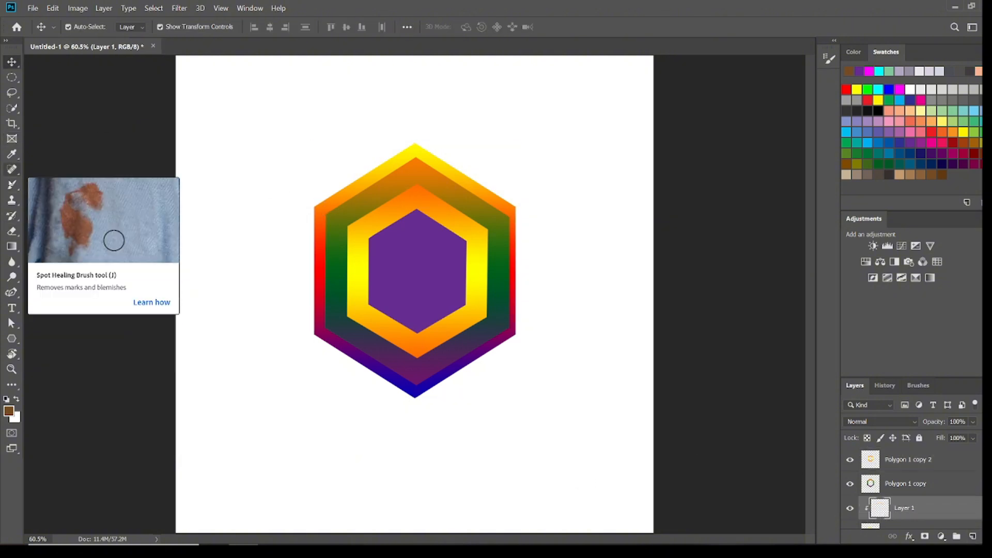
# Paint brown over the outer ring's upper-left edge and the upper half of its left side with a 150 px soft brush
pyautogui.click(12, 185)
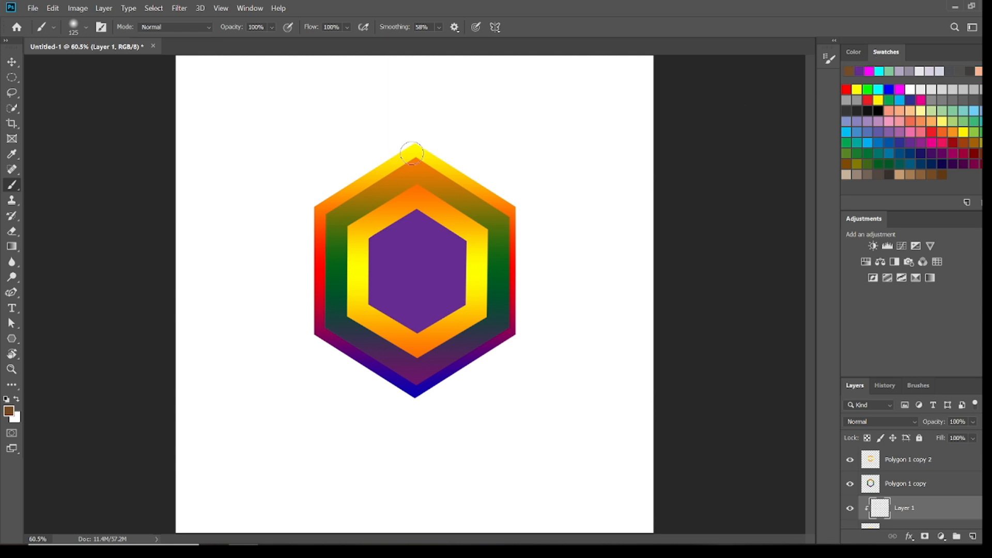
pyautogui.click(86, 27)
pyautogui.click(56, 180)
pyautogui.moveTo(394, 163)
pyautogui.mouseDown()
pyautogui.moveTo(383, 181)
pyautogui.moveTo(343, 186)
pyautogui.moveTo(418, 151)
pyautogui.mouseUp()
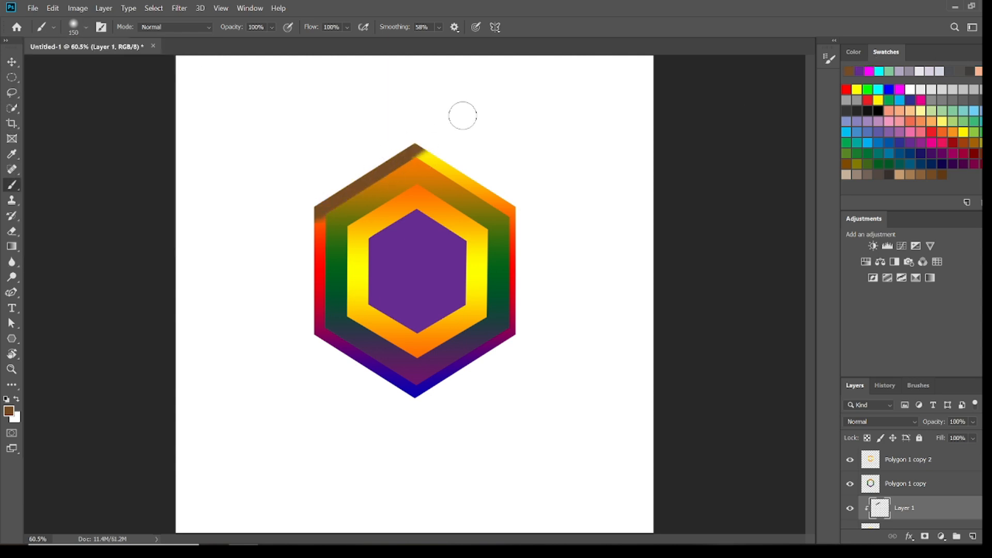
pyautogui.moveTo(312, 200); pyautogui.dragTo(324, 244)
# Paint purple over the lower half of the outer ring's left side and blend it into the brown with sampled tones
pyautogui.click(912, 98)
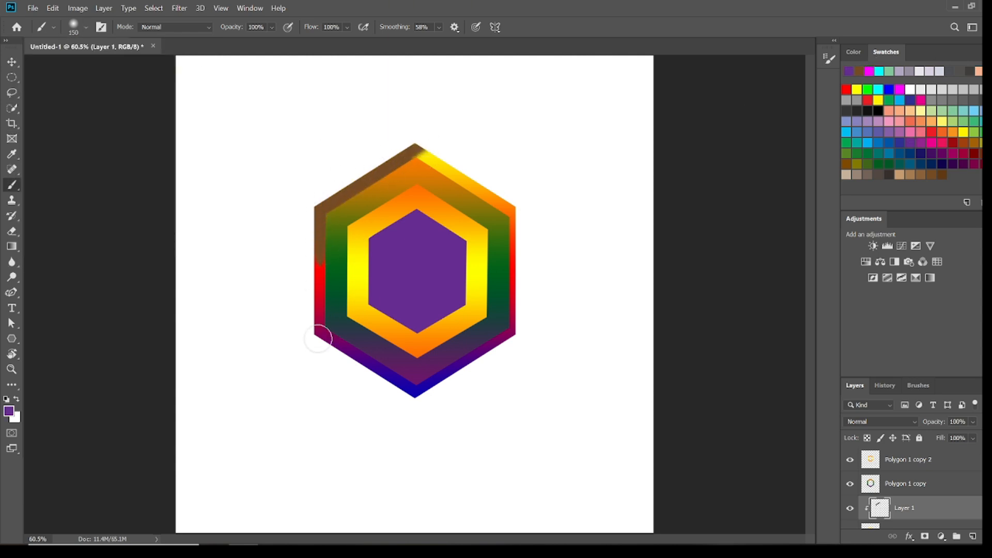
pyautogui.moveTo(324, 333); pyautogui.dragTo(320, 274)
pyautogui.click(853, 51)
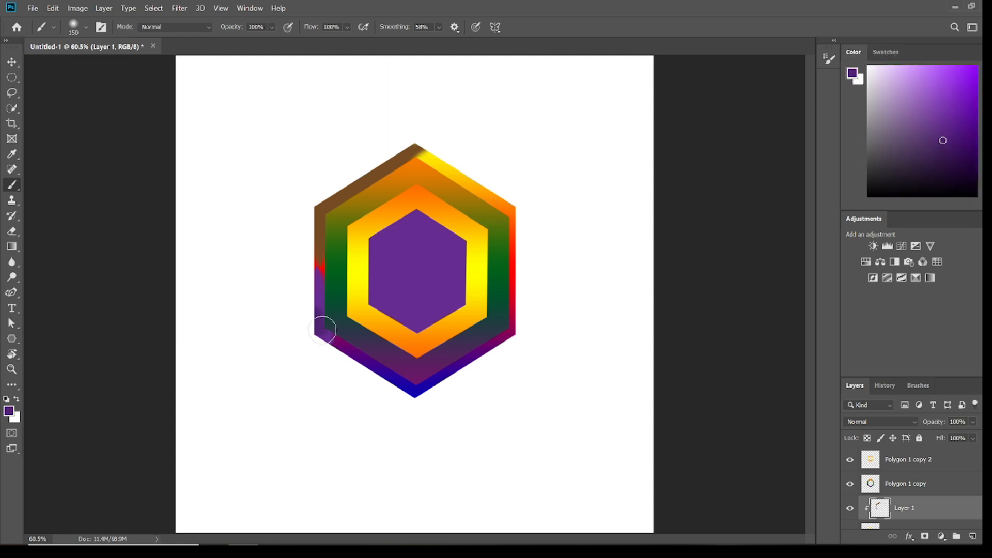
pyautogui.keyDown('alt'); pyautogui.click(321, 277); pyautogui.keyUp('alt')
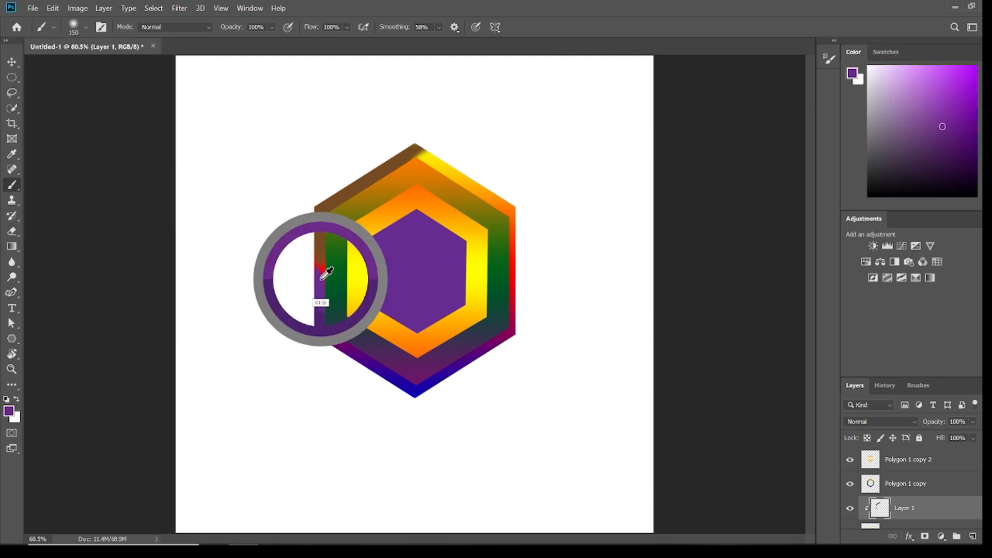
pyautogui.keyDown('alt'); pyautogui.click(326, 290); pyautogui.keyUp('alt')
pyautogui.keyDown('alt'); pyautogui.click(326, 310); pyautogui.keyUp('alt')
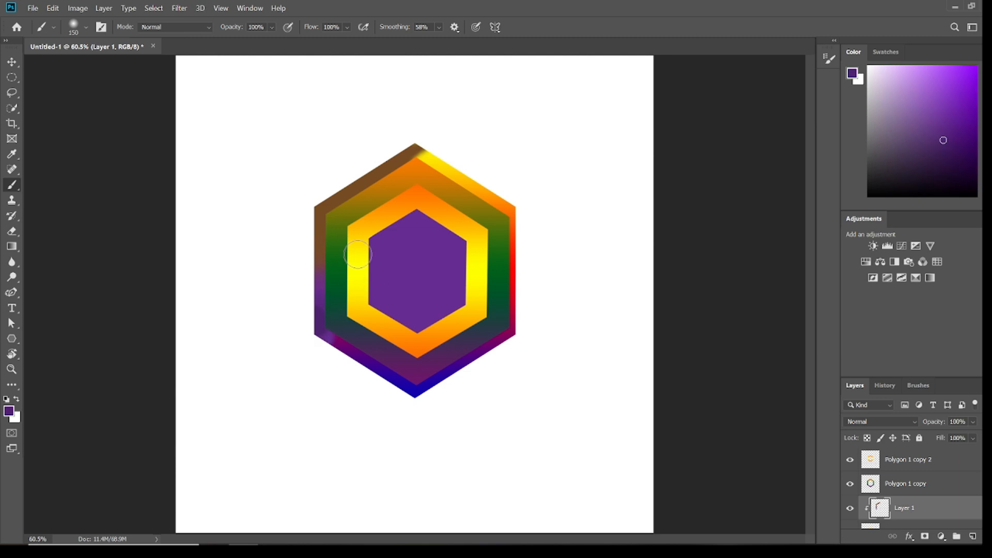
# Paint lighter brown tones across the outer ring's top corner and along its upper-right edge
pyautogui.keyDown('alt'); pyautogui.click(399, 166); pyautogui.keyUp('alt')
pyautogui.moveTo(380, 168)
pyautogui.mouseDown()
pyautogui.moveTo(454, 161)
pyautogui.moveTo(476, 181)
pyautogui.moveTo(475, 161)
pyautogui.moveTo(560, 236)
pyautogui.mouseUp()
pyautogui.click(905, 78)
pyautogui.keyDown('alt'); pyautogui.click(455, 166); pyautogui.keyUp('alt')
pyautogui.click(948, 137)
pyautogui.moveTo(514, 213)
pyautogui.mouseDown()
pyautogui.moveTo(527, 270)
pyautogui.moveTo(488, 280)
pyautogui.moveTo(527, 186)
pyautogui.moveTo(585, 248)
pyautogui.mouseUp()
# Blend sampled brown and tan along the outer ring's upper-right edge and around its upper-right corner
pyautogui.click(972, 68)
pyautogui.keyDown('alt'); pyautogui.click(513, 222); pyautogui.keyUp('alt')
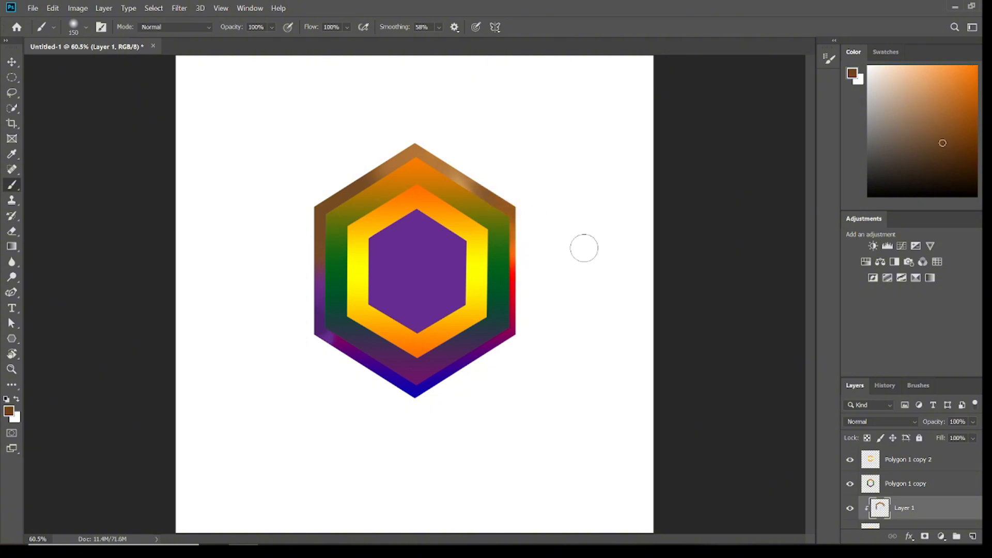
pyautogui.keyDown('alt'); pyautogui.click(470, 176); pyautogui.keyUp('alt')
pyautogui.moveTo(502, 199); pyautogui.dragTo(464, 176)
# With a 60 px brush, paint orange-red and magenta down the outer ring's right side and violet along its lower-right edge
pyautogui.click(86, 27)
pyautogui.click(974, 67)
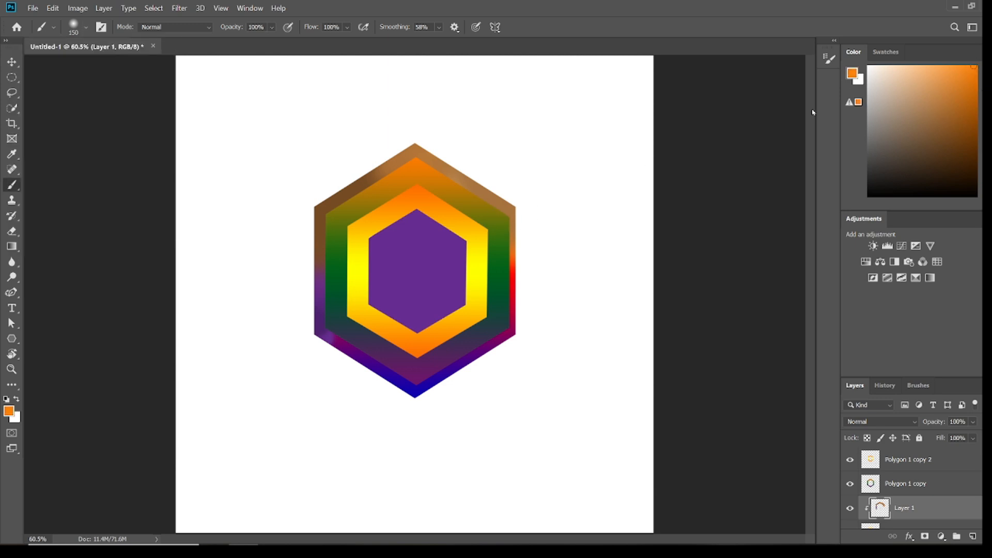
pyautogui.keyDown('alt'); pyautogui.click(513, 251); pyautogui.keyUp('alt')
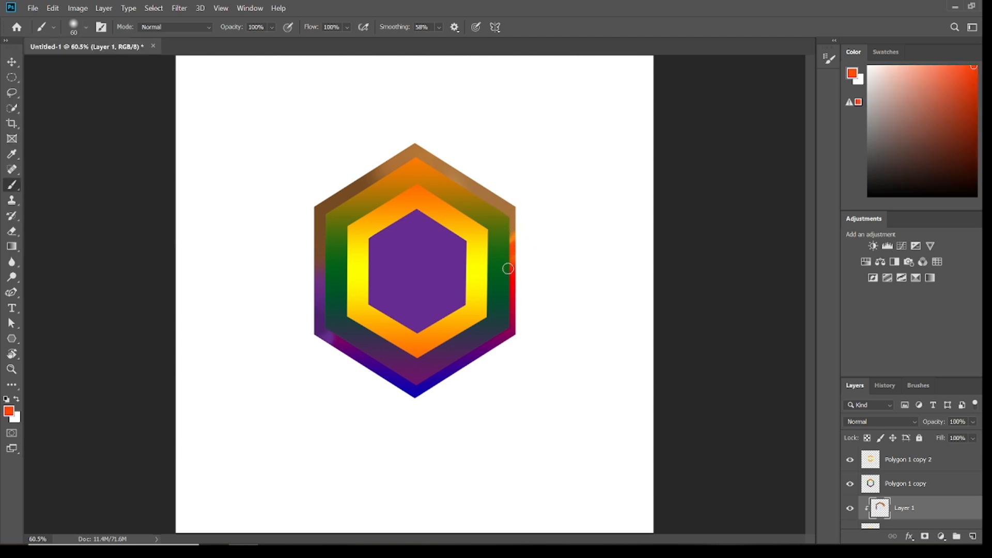
pyautogui.moveTo(980, 95)
pyautogui.mouseDown()
pyautogui.moveTo(953, 105)
pyautogui.moveTo(977, 101)
pyautogui.mouseUp()
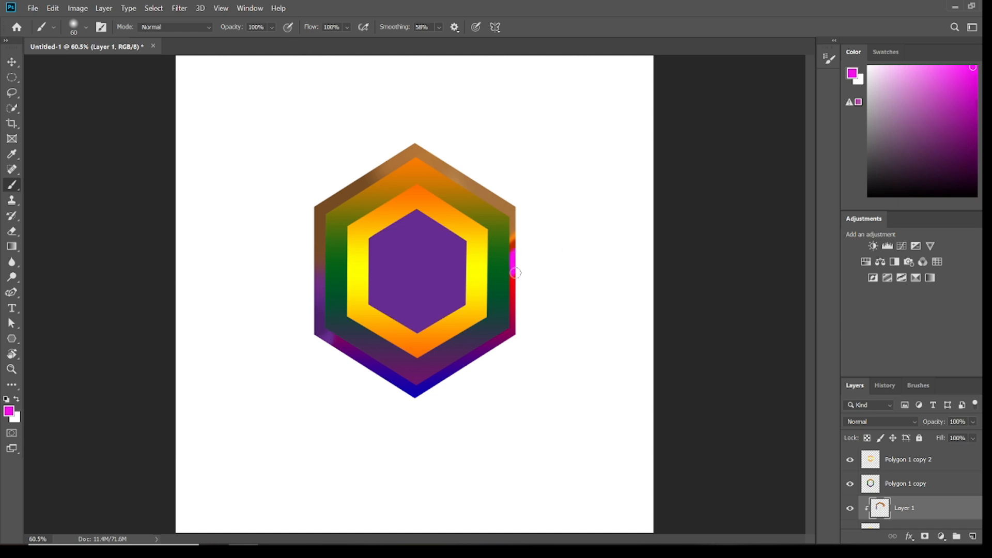
pyautogui.click(986, 97)
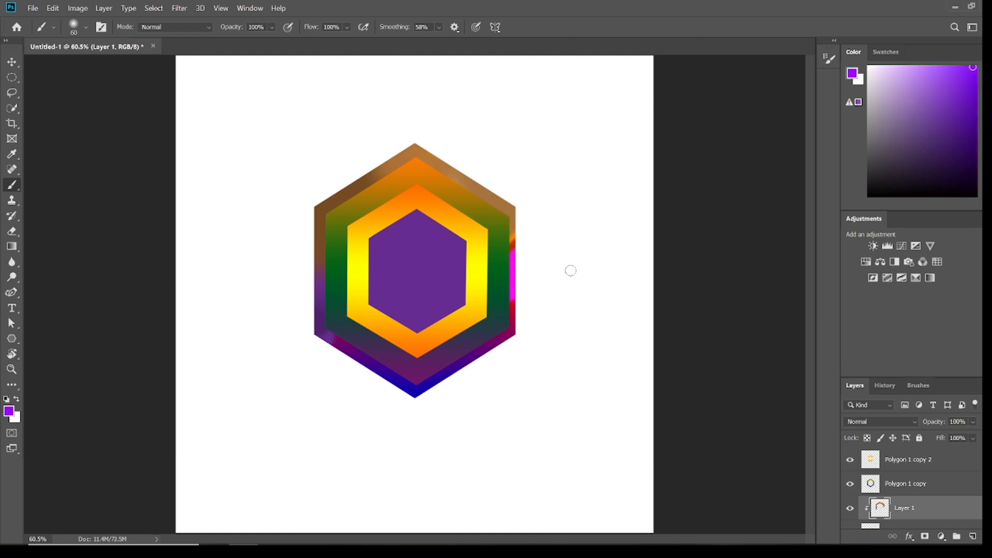
pyautogui.moveTo(511, 332)
pyautogui.mouseDown()
pyautogui.moveTo(445, 390)
pyautogui.moveTo(457, 381)
pyautogui.mouseUp()
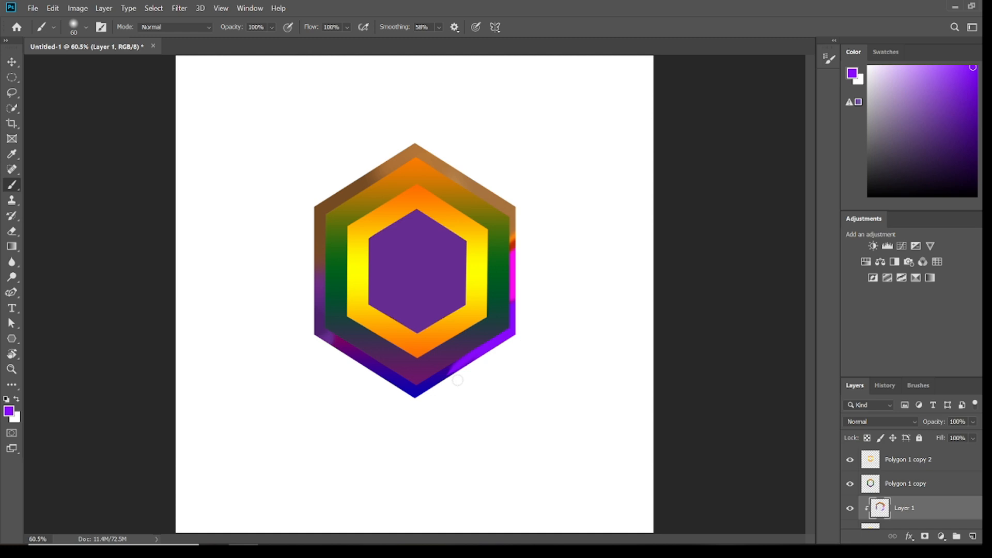
# Blend sampled orange and light brown into the red patch on the upper part of the outer ring's right side
pyautogui.keyDown('alt'); pyautogui.click(514, 244); pyautogui.keyUp('alt')
pyautogui.click(513, 256)
pyautogui.keyDown('alt'); pyautogui.click(516, 233); pyautogui.keyUp('alt')
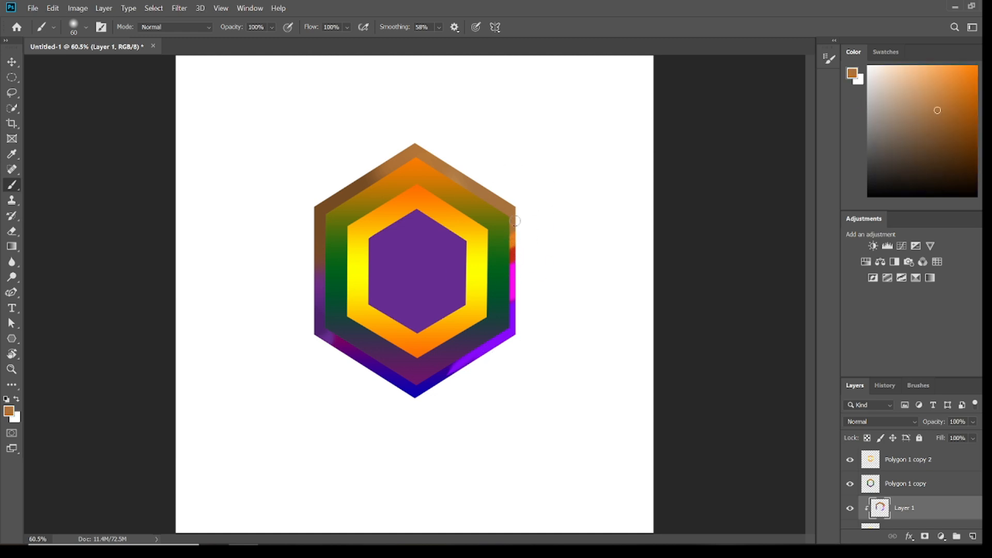
# Add a pale mauve-tan highlight to the outer ring's upper-right edge and paint blue over its bottom tip
pyautogui.moveTo(985, 186); pyautogui.dragTo(986, 188)
pyautogui.click(963, 105)
pyautogui.click(985, 104)
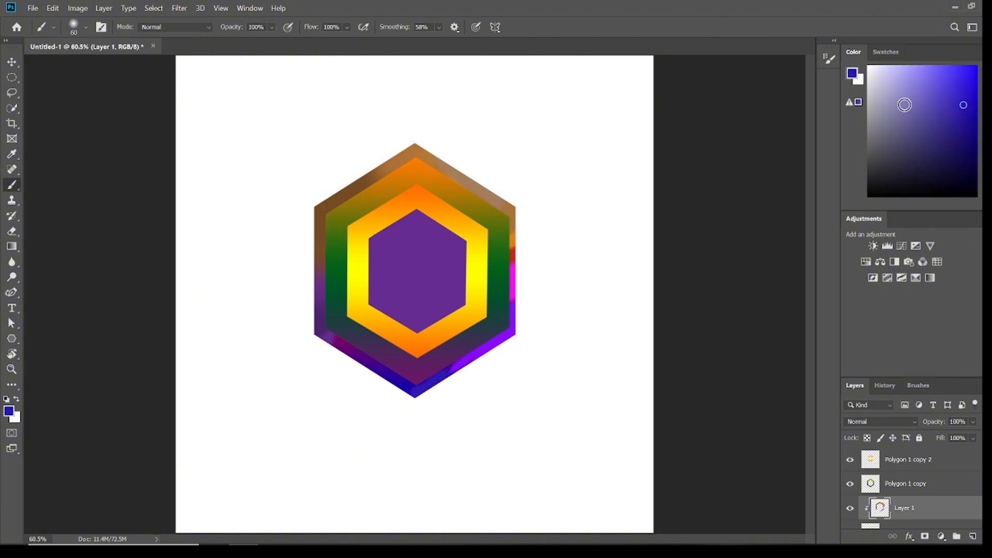
# Paint bright magenta highlights from the outer ring's lower-right corner along its lower-right edge
pyautogui.moveTo(985, 107); pyautogui.dragTo(985, 87)
pyautogui.click(966, 65)
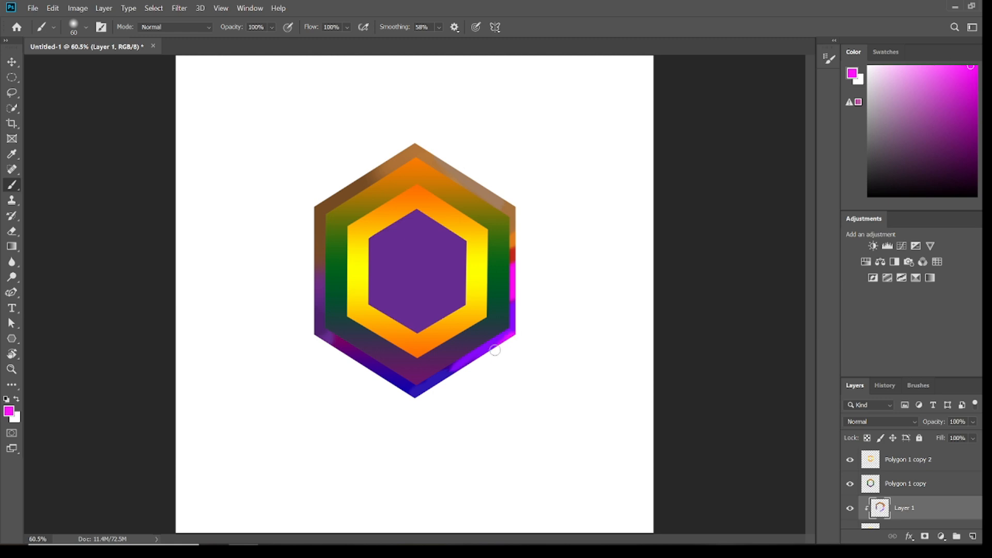
pyautogui.moveTo(495, 350); pyautogui.dragTo(470, 357)
# Shade the outer ring's lower-right edge and bottom tip with near-black and dark violet using a 30 px soft brush
pyautogui.click(924, 182)
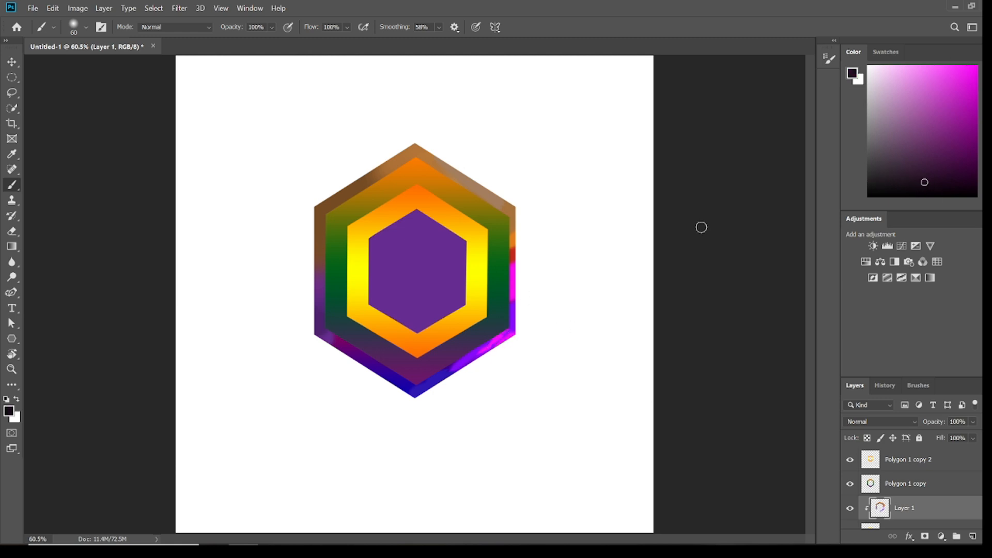
pyautogui.click(86, 27)
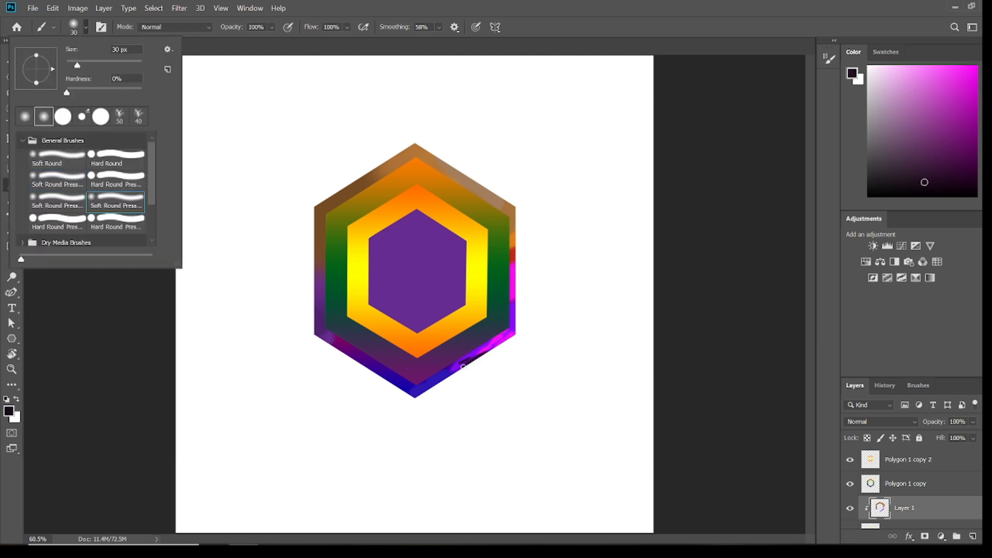
pyautogui.click(454, 371)
pyautogui.keyDown('alt'); pyautogui.click(444, 374); pyautogui.keyUp('alt')
pyautogui.keyDown('alt'); pyautogui.click(470, 361); pyautogui.keyUp('alt')
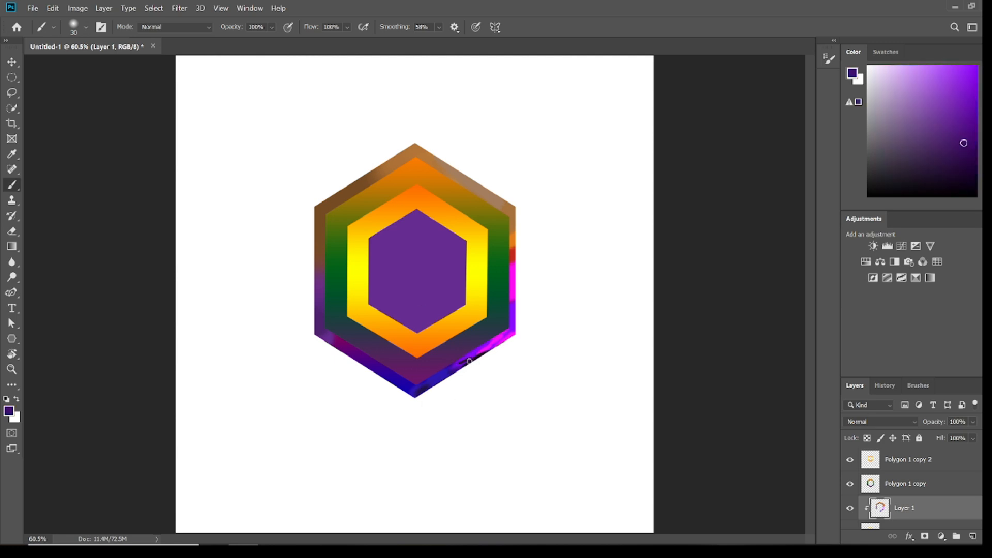
# Blend sampled magenta, purple and violet over the outer ring's lower-right edge and corner, enlarging the brush to 60 px
pyautogui.keyDown('alt'); pyautogui.click(517, 323); pyautogui.keyUp('alt')
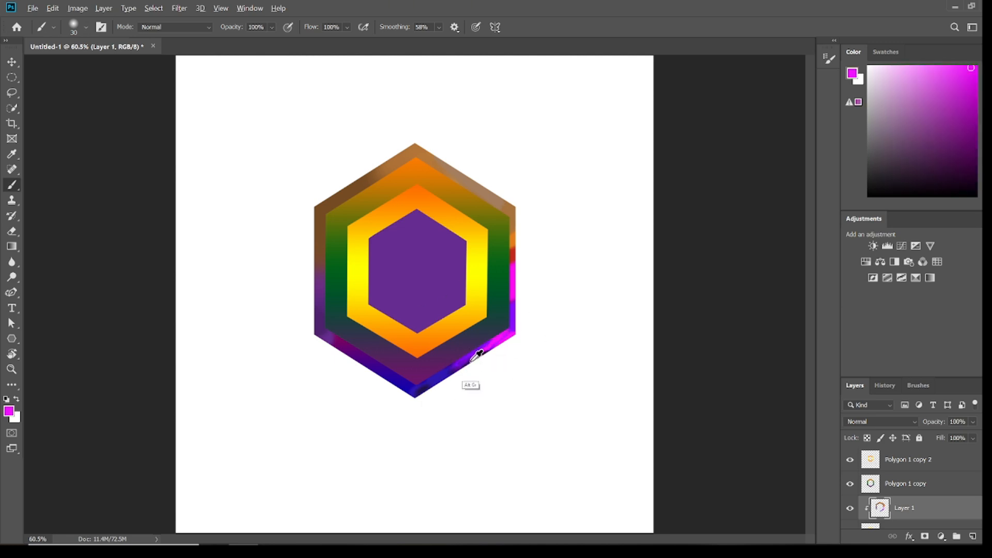
pyautogui.keyDown('alt'); pyautogui.click(474, 357); pyautogui.keyUp('alt')
pyautogui.keyDown('alt'); pyautogui.click(509, 337); pyautogui.keyUp('alt')
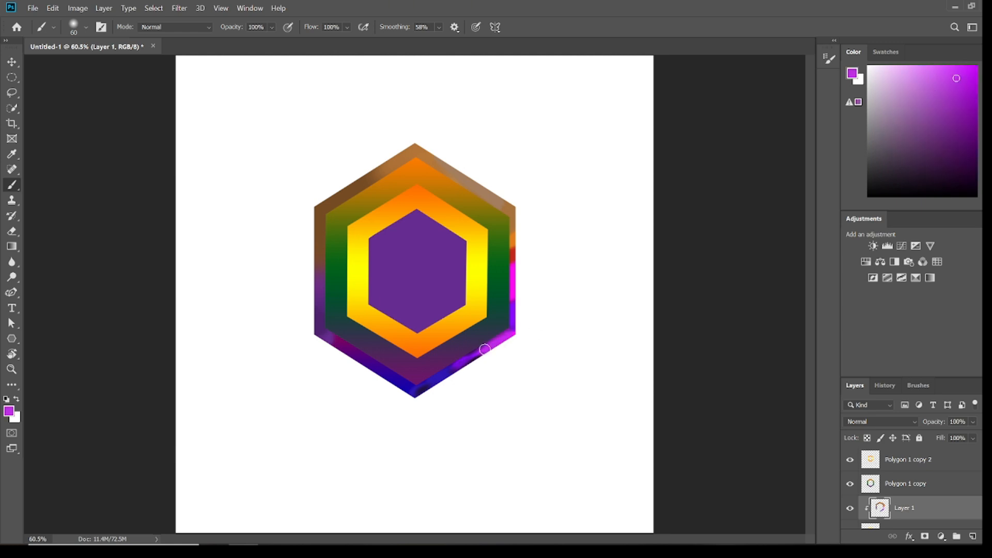
pyautogui.keyDown('alt'); pyautogui.click(432, 385); pyautogui.keyUp('alt')
pyautogui.keyDown('alt'); pyautogui.click(511, 323); pyautogui.keyUp('alt')
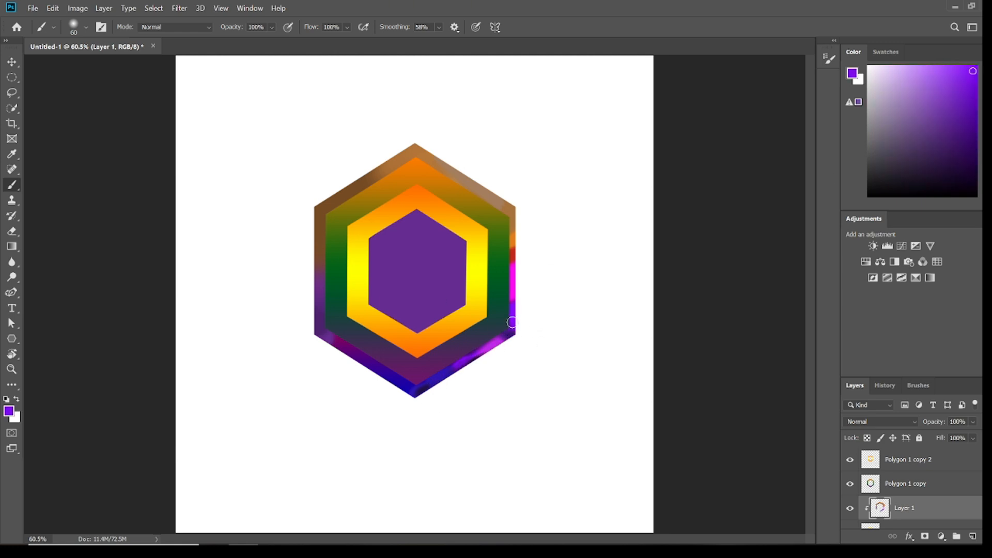
pyautogui.keyDown('alt'); pyautogui.click(494, 344); pyautogui.keyUp('alt')
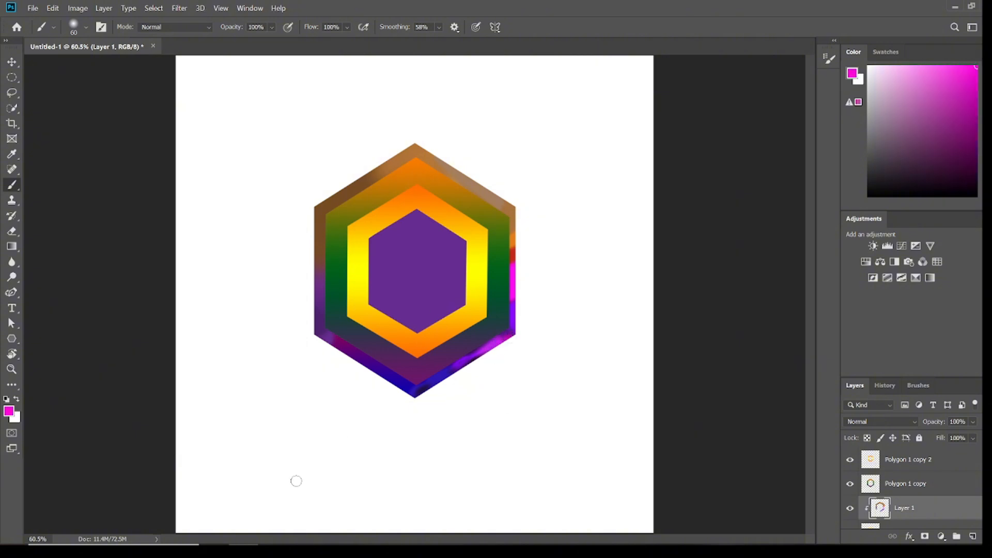
# Paint violet, magenta and pink highlights along the outer ring's lower-left edge, from the bottom tip to the corner
pyautogui.keyDown('alt'); pyautogui.click(425, 387); pyautogui.keyUp('alt')
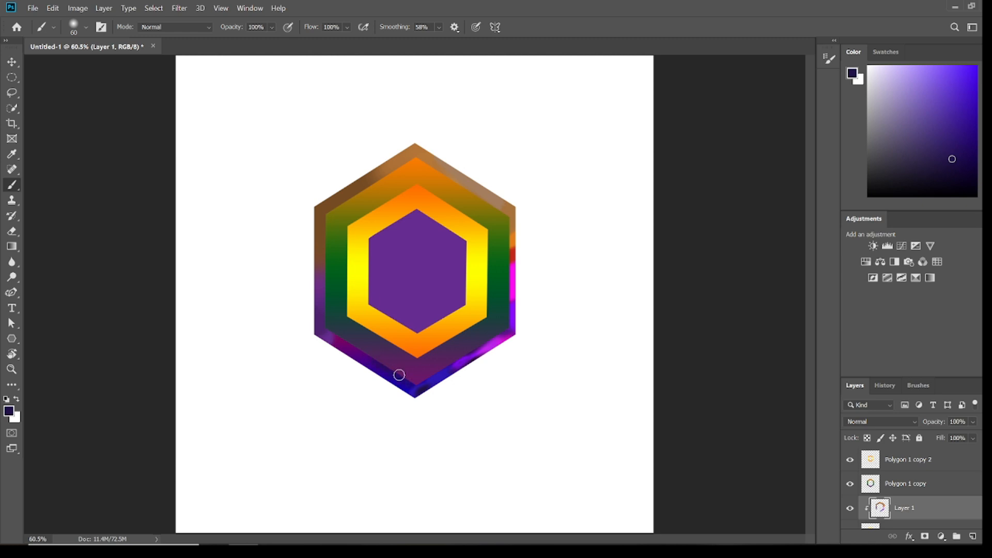
pyautogui.click(952, 66)
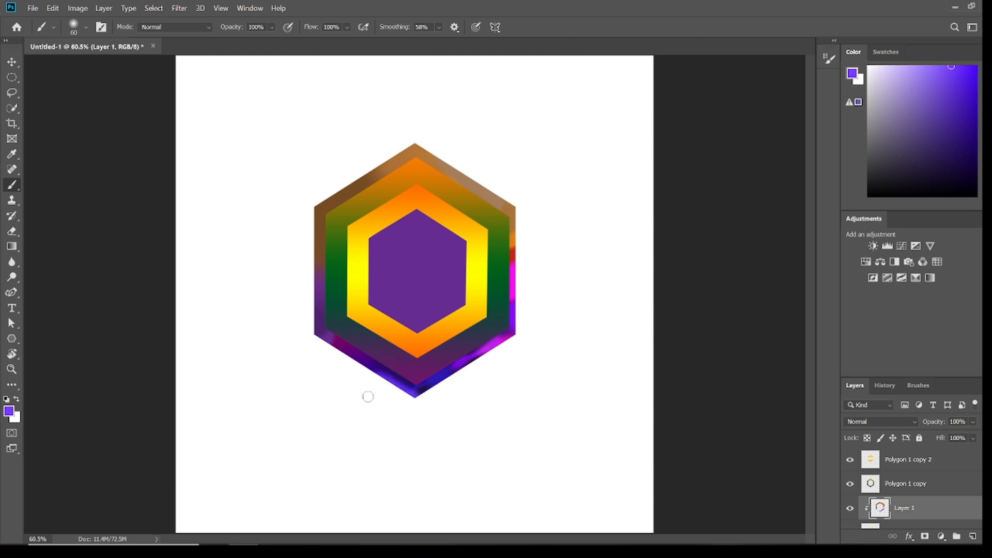
pyautogui.click(971, 69)
pyautogui.click(971, 70)
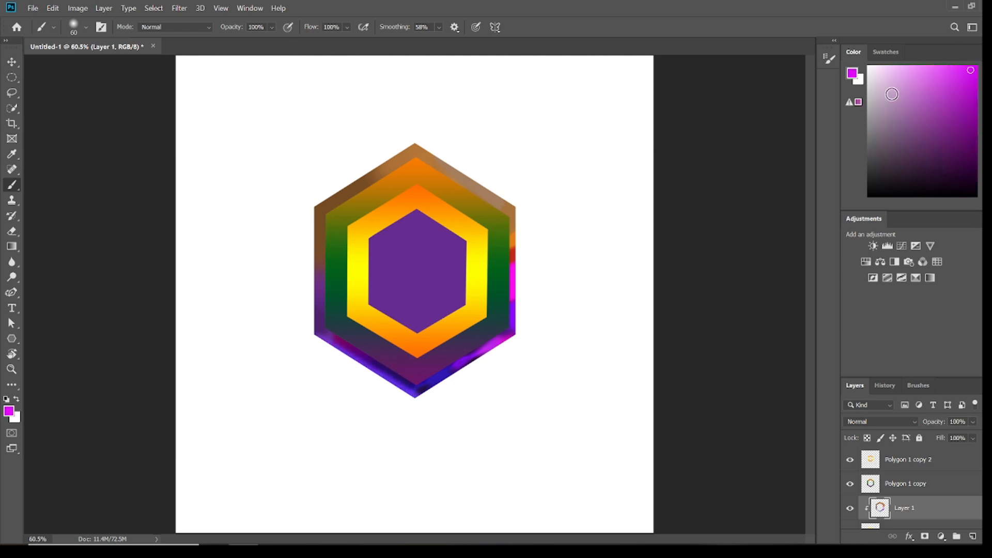
pyautogui.click(929, 68)
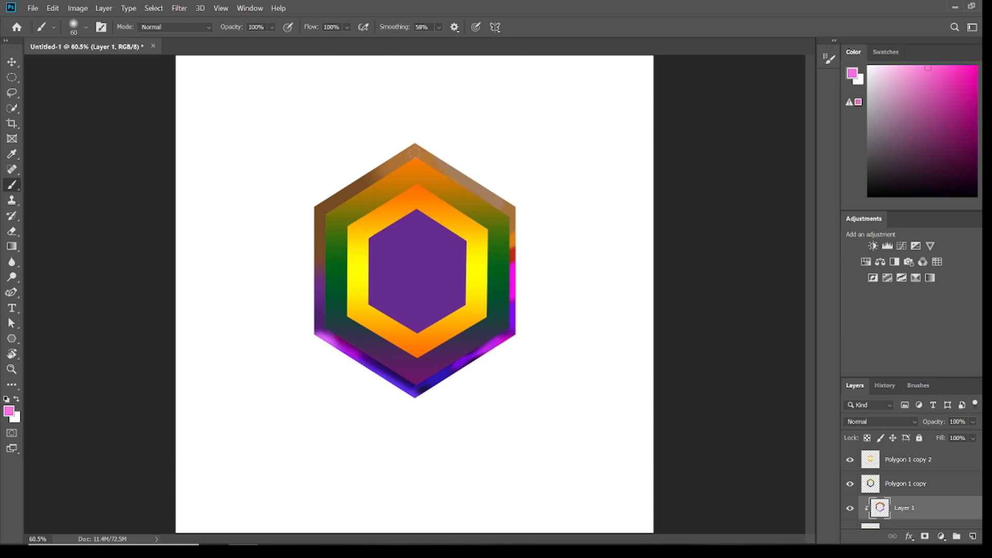
# Recolour the outer ring's left edge with orange-brown in its upper part and purple below it
pyautogui.moveTo(987, 176); pyautogui.dragTo(986, 188)
pyautogui.moveTo(956, 138)
pyautogui.mouseDown()
pyautogui.moveTo(970, 104)
pyautogui.moveTo(957, 110)
pyautogui.mouseUp()
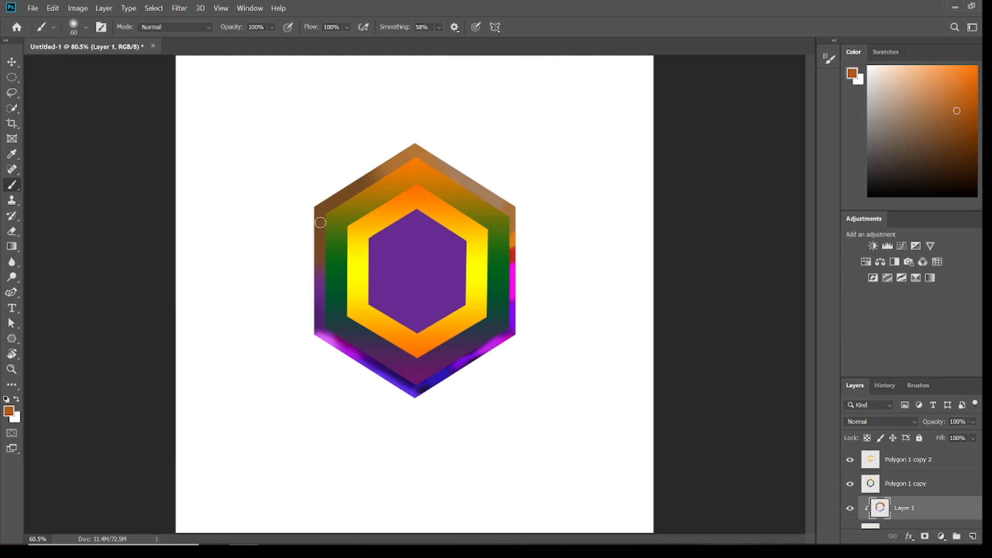
pyautogui.moveTo(321, 222); pyautogui.dragTo(323, 223)
pyautogui.click(982, 102)
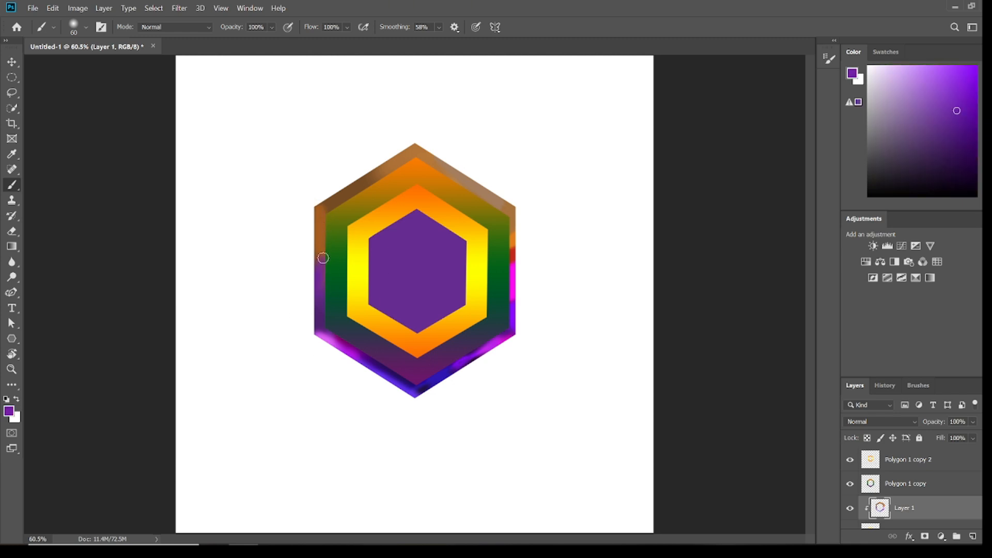
# Add a new layer above Polygon 1 copy and clip it to that second ring
pyautogui.click(922, 489)
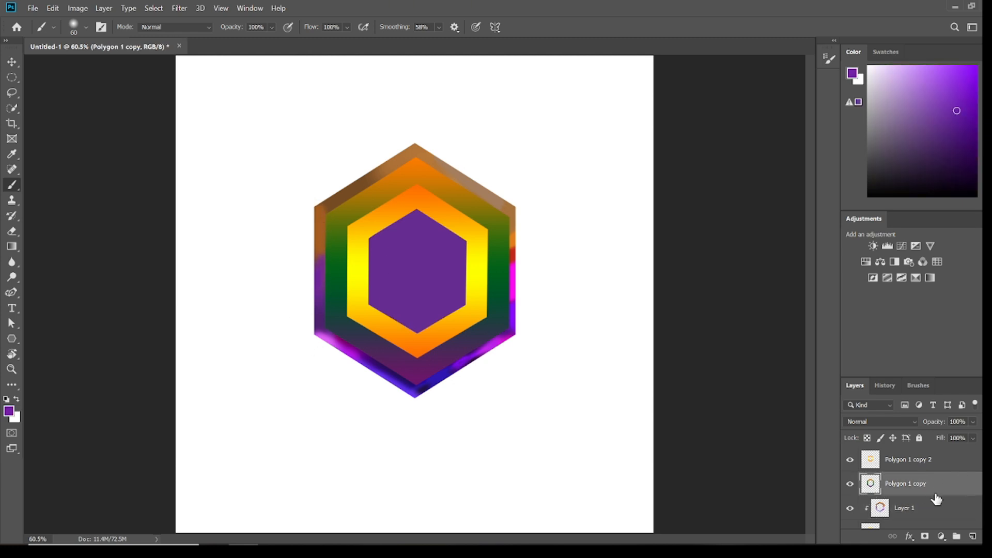
pyautogui.click(972, 536)
pyautogui.keyDown('alt'); pyautogui.click(872, 495); pyautogui.keyUp('alt')
pyautogui.click(892, 508)
pyautogui.click(892, 484)
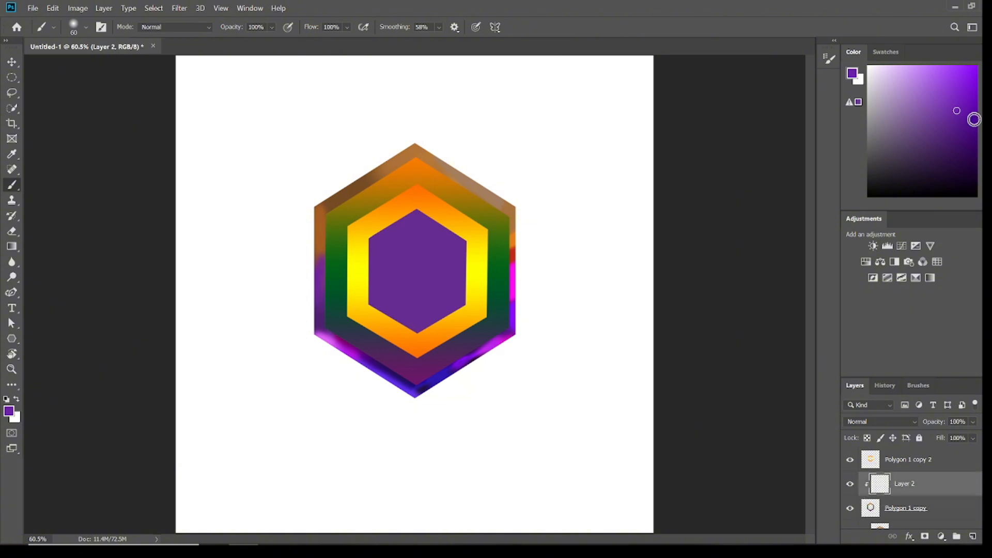
# Paint the second ring's left side from dark purple down to magenta, using a 100 px soft round pressure brush
pyautogui.moveTo(346, 230)
pyautogui.mouseDown()
pyautogui.moveTo(342, 263)
pyautogui.moveTo(328, 216)
pyautogui.moveTo(345, 293)
pyautogui.moveTo(332, 287)
pyautogui.moveTo(321, 329)
pyautogui.mouseUp()
pyautogui.click(966, 142)
pyautogui.click(971, 112)
pyautogui.click(974, 93)
pyautogui.click(86, 27)
pyautogui.click(82, 207)
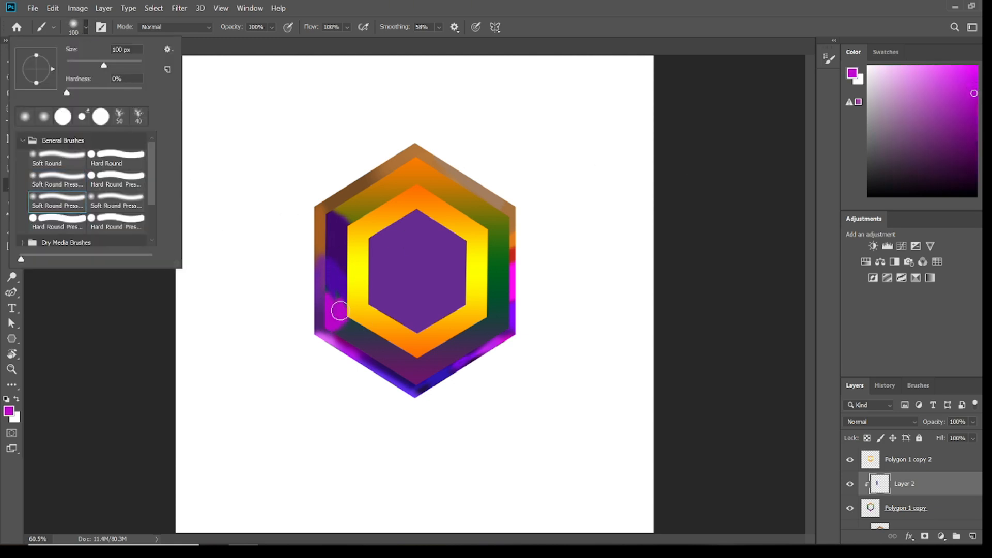
pyautogui.click(334, 308)
# Blend sampled purples down the second ring's left side and add a light pink-violet highlight at its lower-left corner
pyautogui.keyDown('alt'); pyautogui.click(340, 280); pyautogui.keyUp('alt')
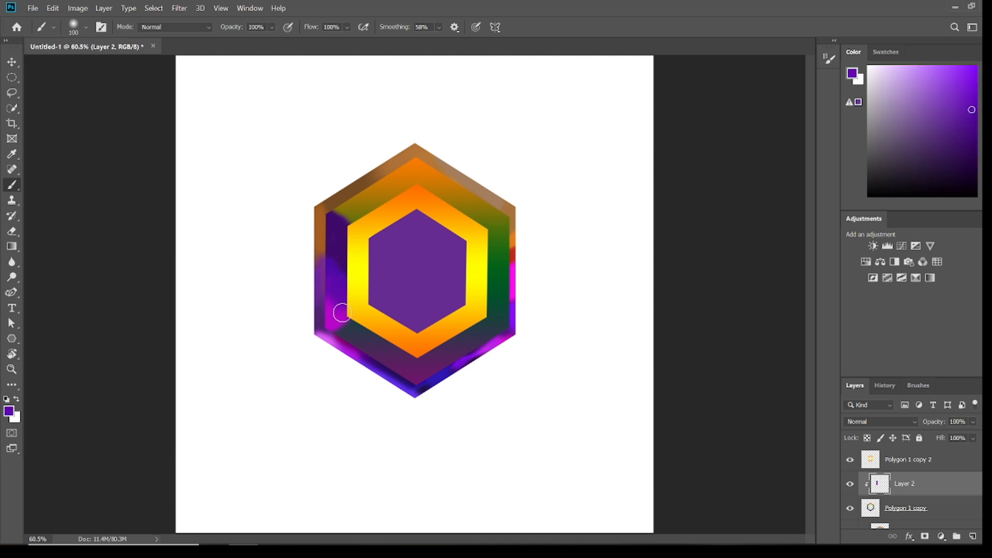
pyautogui.keyDown('alt'); pyautogui.click(341, 262); pyautogui.keyUp('alt')
pyautogui.keyDown('alt'); pyautogui.click(336, 280); pyautogui.keyUp('alt')
pyautogui.click(341, 261)
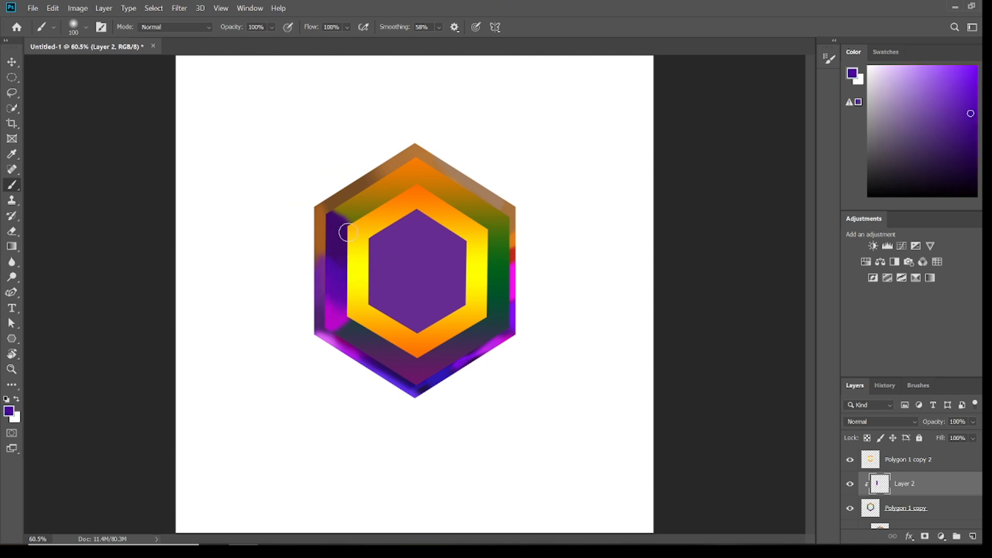
pyautogui.keyDown('alt'); pyautogui.click(341, 309); pyautogui.keyUp('alt')
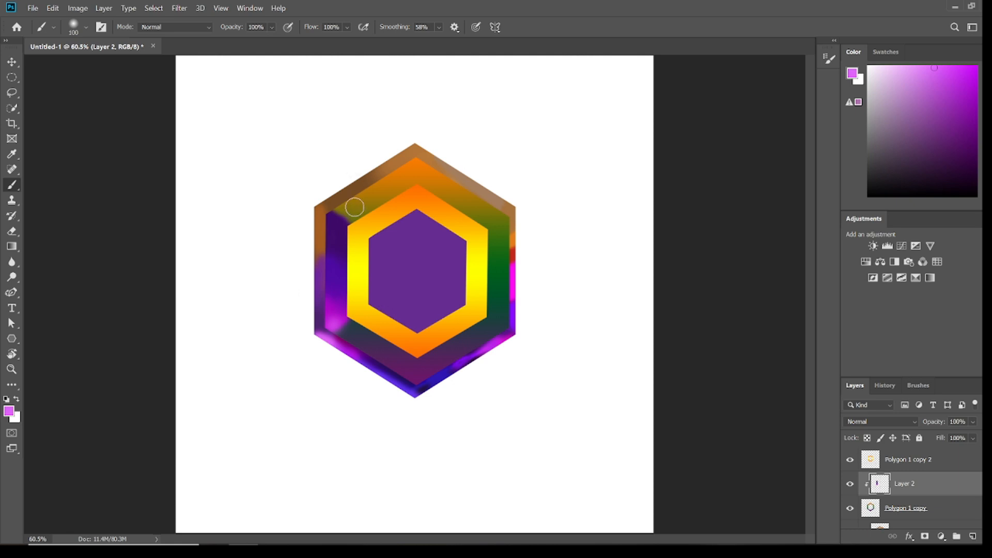
# Paint the second ring's upper-left corner bright magenta and both of its upper sides dark purple
pyautogui.click(86, 27)
pyautogui.click(986, 84)
pyautogui.click(975, 70)
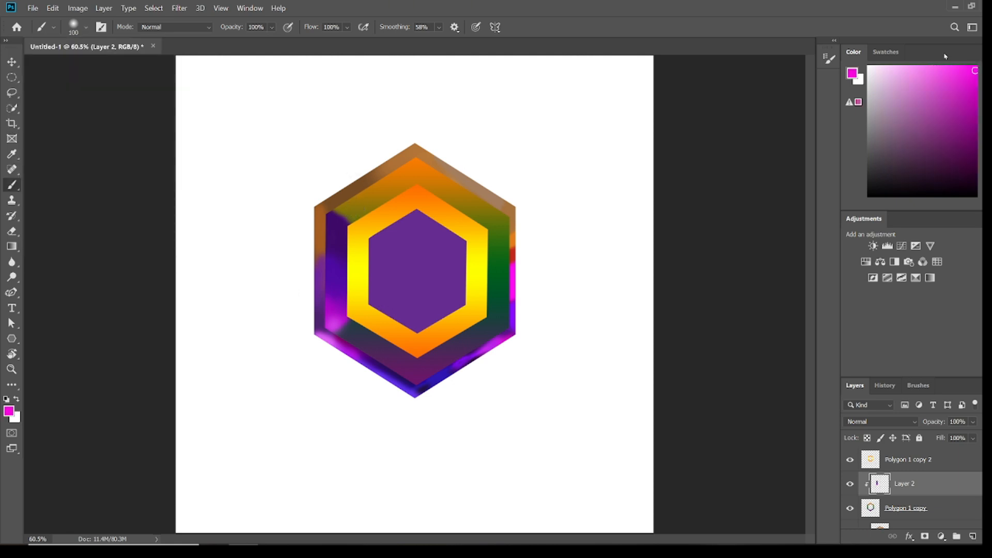
pyautogui.moveTo(333, 213)
pyautogui.mouseDown()
pyautogui.moveTo(406, 166)
pyautogui.moveTo(355, 213)
pyautogui.moveTo(440, 139)
pyautogui.moveTo(408, 170)
pyautogui.moveTo(401, 156)
pyautogui.moveTo(496, 222)
pyautogui.moveTo(505, 189)
pyautogui.mouseUp()
pyautogui.click(986, 103)
pyautogui.click(985, 98)
pyautogui.click(963, 108)
pyautogui.click(962, 132)
# Set the brush smoothing to 19% and cover the second ring's right side with pale lavender-grey
pyautogui.click(439, 27)
pyautogui.click(428, 42)
pyautogui.moveTo(504, 230); pyautogui.dragTo(505, 326)
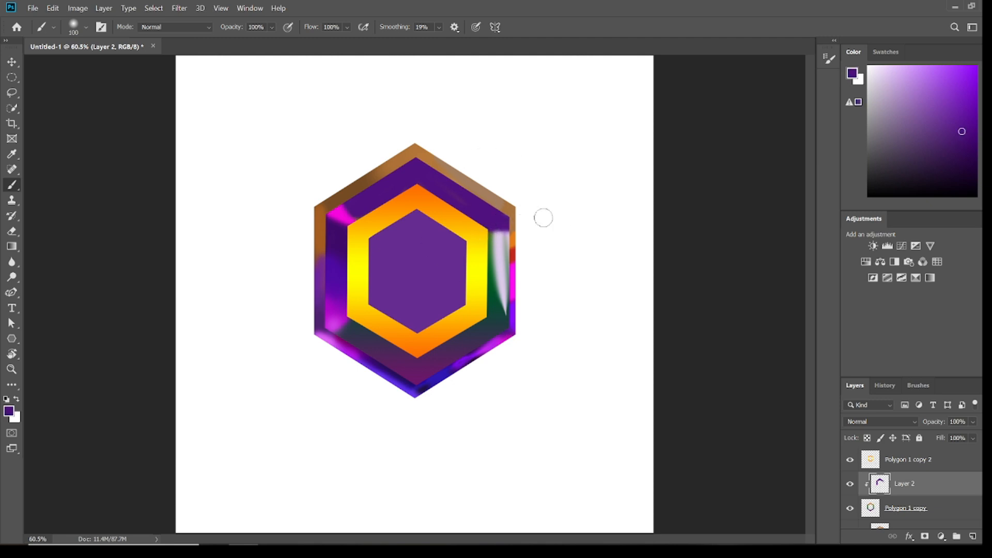
pyautogui.keyDown('alt'); pyautogui.click(496, 235); pyautogui.keyUp('alt')
pyautogui.moveTo(492, 233)
pyautogui.mouseDown()
pyautogui.moveTo(499, 305)
pyautogui.moveTo(491, 239)
pyautogui.moveTo(489, 303)
pyautogui.moveTo(494, 274)
pyautogui.mouseUp()
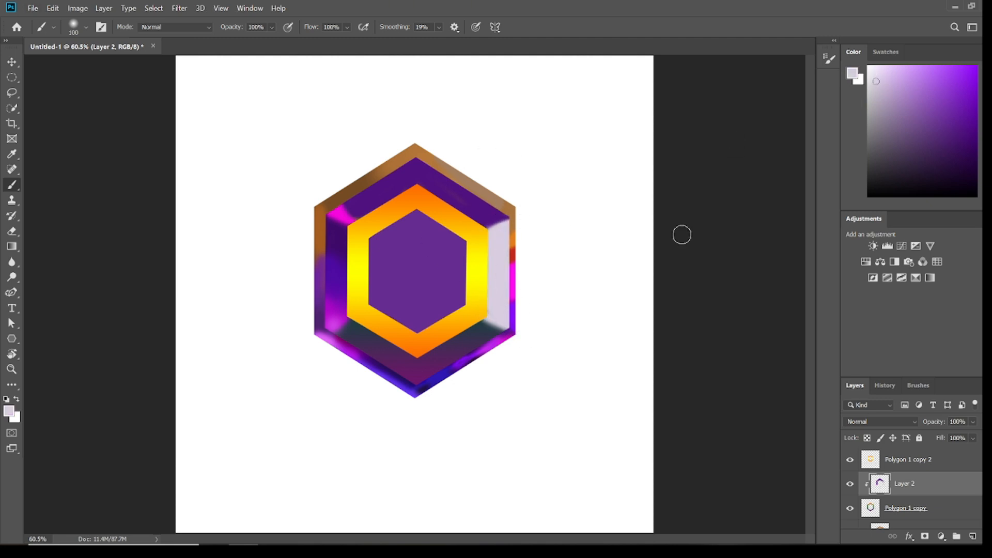
# Paint the second ring's lower-right side deep violet with a lighter purple highlight along its outer edge
pyautogui.click(967, 69)
pyautogui.moveTo(473, 330)
pyautogui.mouseDown()
pyautogui.moveTo(509, 296)
pyautogui.moveTo(419, 359)
pyautogui.moveTo(424, 377)
pyautogui.moveTo(466, 327)
pyautogui.moveTo(481, 349)
pyautogui.moveTo(504, 345)
pyautogui.mouseUp()
pyautogui.click(977, 106)
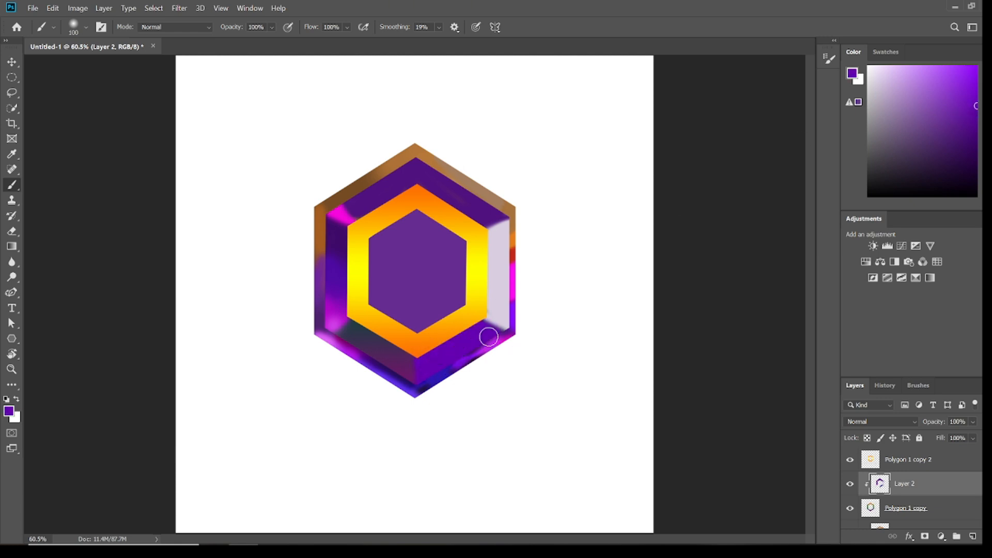
pyautogui.click(946, 76)
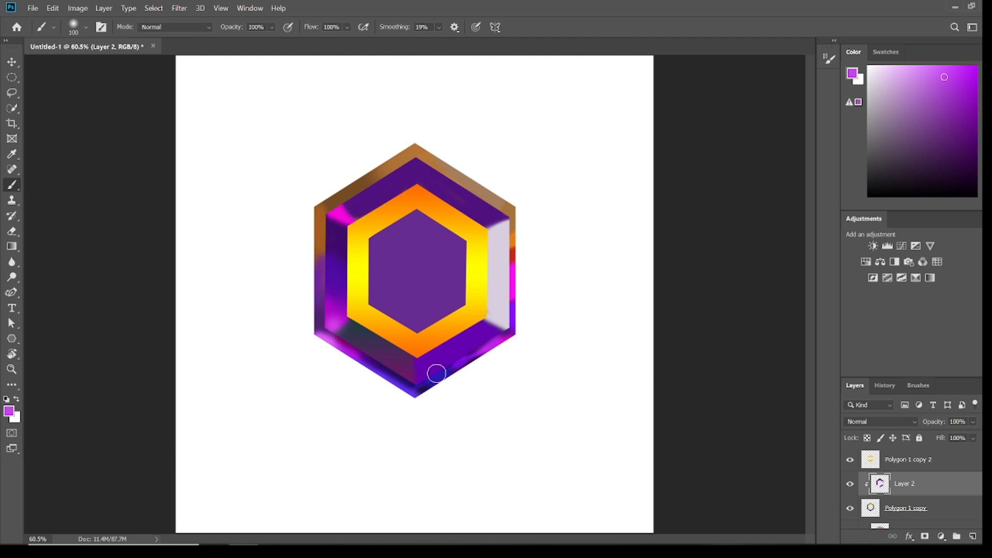
pyautogui.moveTo(436, 373); pyautogui.dragTo(473, 354)
pyautogui.moveTo(412, 381)
pyautogui.mouseDown()
pyautogui.moveTo(450, 358)
pyautogui.moveTo(501, 351)
pyautogui.mouseUp()
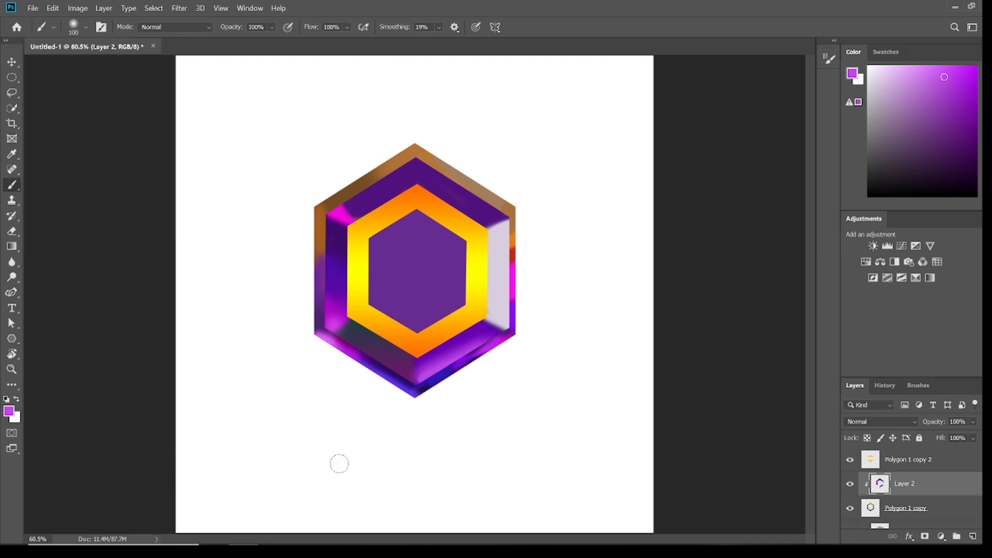
# Fill the second ring's lower-left side with bright cyan
pyautogui.click(985, 131)
pyautogui.click(85, 26)
pyautogui.click(976, 64)
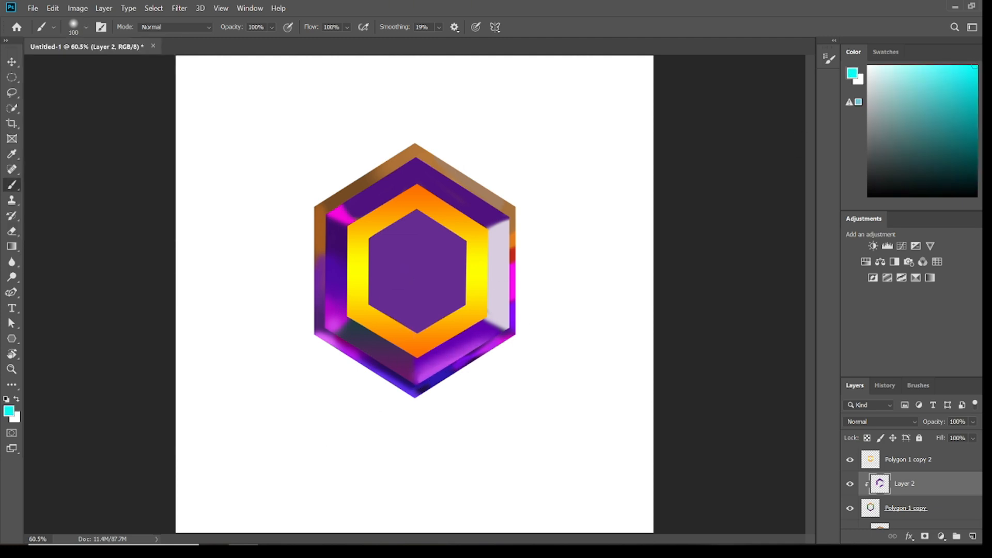
pyautogui.moveTo(340, 319); pyautogui.dragTo(407, 363)
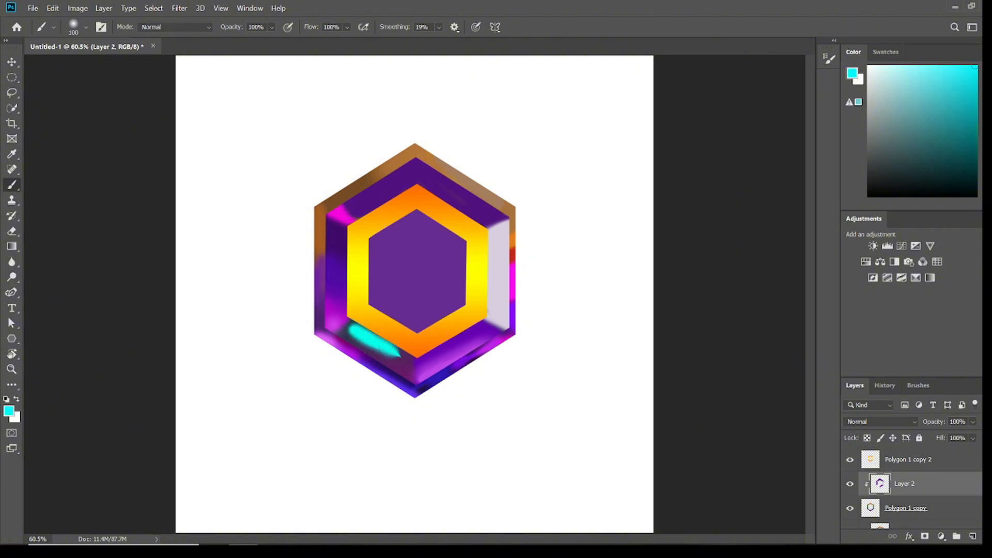
pyautogui.moveTo(362, 324)
pyautogui.mouseDown()
pyautogui.moveTo(394, 344)
pyautogui.moveTo(345, 324)
pyautogui.moveTo(317, 359)
pyautogui.moveTo(405, 357)
pyautogui.moveTo(410, 404)
pyautogui.moveTo(377, 346)
pyautogui.mouseUp()
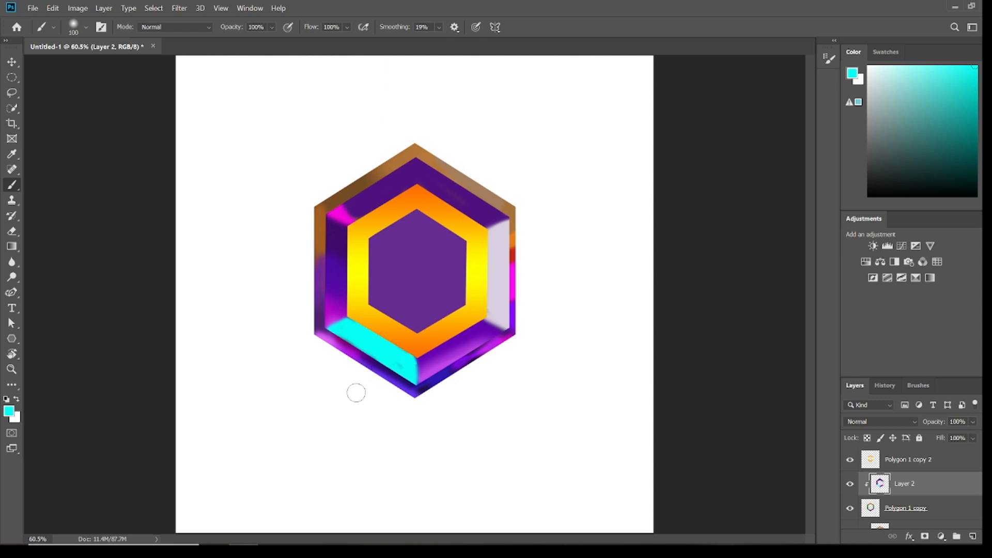
# Paint a blue line along the cyan side's inner edge with a 30 px brush and smoothing at 86%
pyautogui.click(985, 116)
pyautogui.press('[')
pyautogui.press('[')
pyautogui.press('[')
pyautogui.press('[')
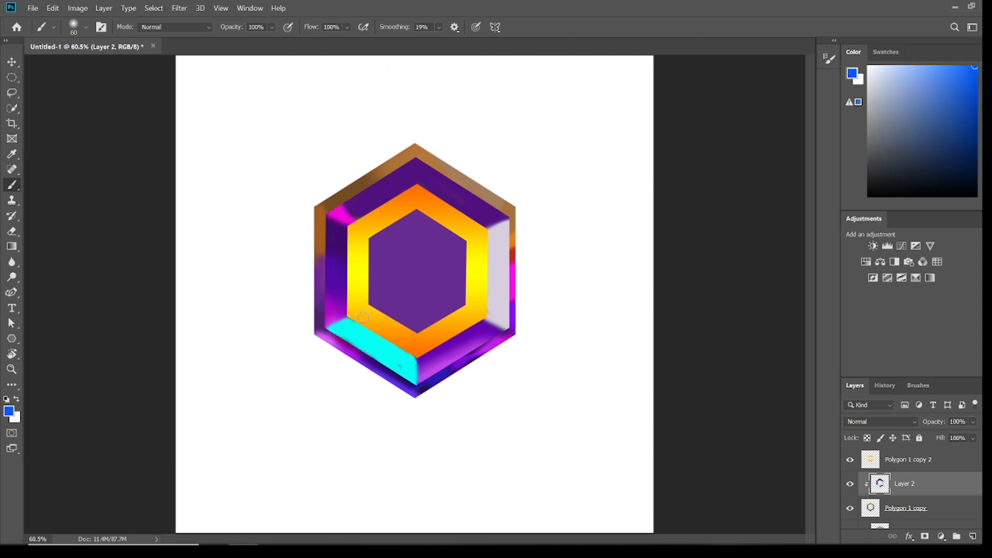
pyautogui.moveTo(441, 27); pyautogui.dragTo(488, 44)
pyautogui.keyDown('alt'); pyautogui.click(332, 312); pyautogui.keyUp('alt')
pyautogui.moveTo(333, 321)
pyautogui.mouseDown()
pyautogui.moveTo(361, 308)
pyautogui.moveTo(328, 329)
pyautogui.moveTo(354, 316)
pyautogui.moveTo(348, 322)
pyautogui.moveTo(408, 355)
pyautogui.mouseUp()
# Deepen the cyan side's inner edge with darker blue and blend it using sampled cyan
pyautogui.keyDown('alt'); pyautogui.click(345, 329); pyautogui.keyUp('alt')
pyautogui.keyDown('alt'); pyautogui.click(353, 321); pyautogui.keyUp('alt')
pyautogui.click(974, 122)
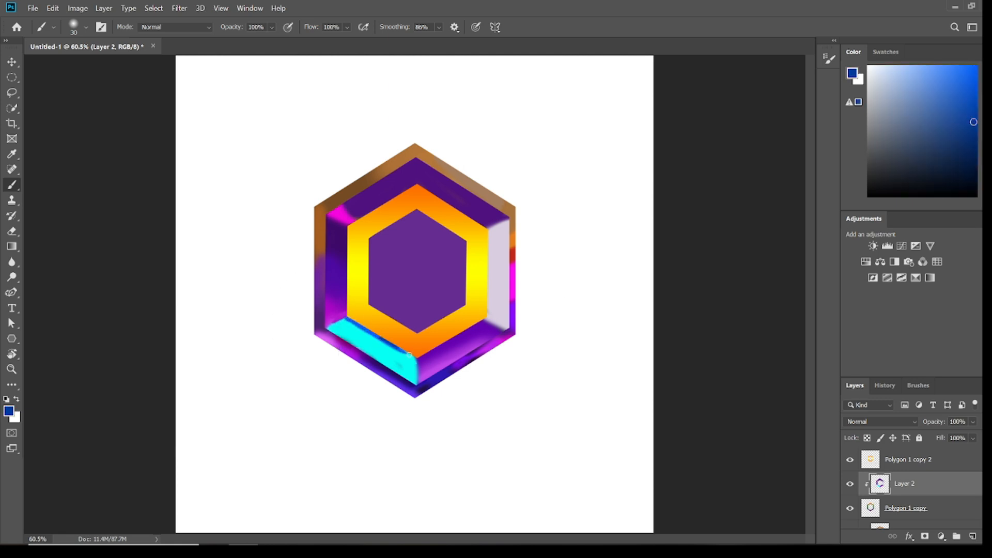
pyautogui.keyDown('alt'); pyautogui.click(368, 336); pyautogui.keyUp('alt')
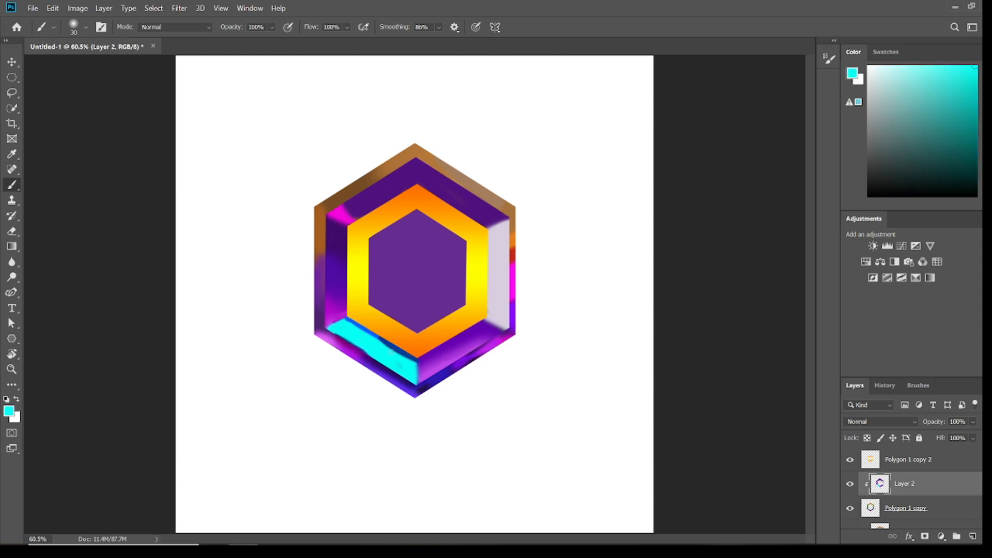
pyautogui.press('v')
pyautogui.press('b')
# Blend sampled purple and light violet over the second ring's lower-right side, enlarging the brush to 100 px
pyautogui.keyDown('alt'); pyautogui.click(421, 368); pyautogui.keyUp('alt')
pyautogui.keyDown('alt'); pyautogui.click(423, 369); pyautogui.keyUp('alt')
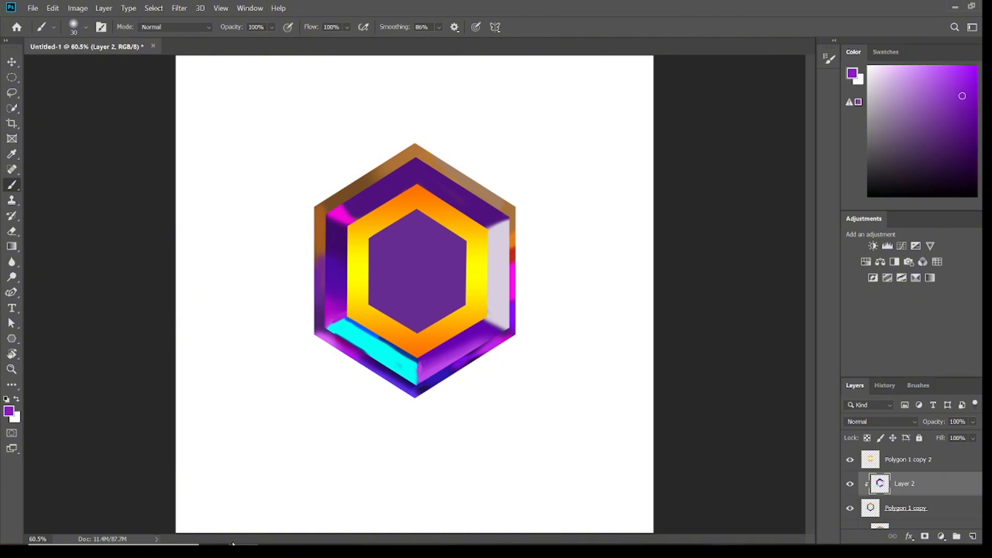
pyautogui.click(86, 27)
pyautogui.click(426, 373)
pyautogui.press(']')
pyautogui.press(']')
pyautogui.press(']')
pyautogui.press(']')
pyautogui.press(']')
pyautogui.keyDown('alt'); pyautogui.click(420, 382); pyautogui.keyUp('alt')
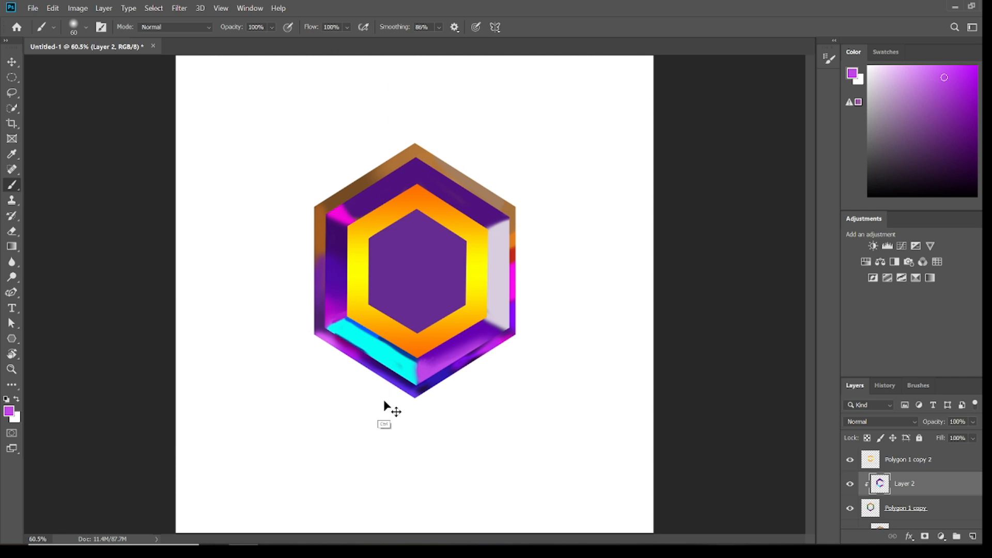
pyautogui.keyDown('alt'); pyautogui.click(431, 372); pyautogui.keyUp('alt')
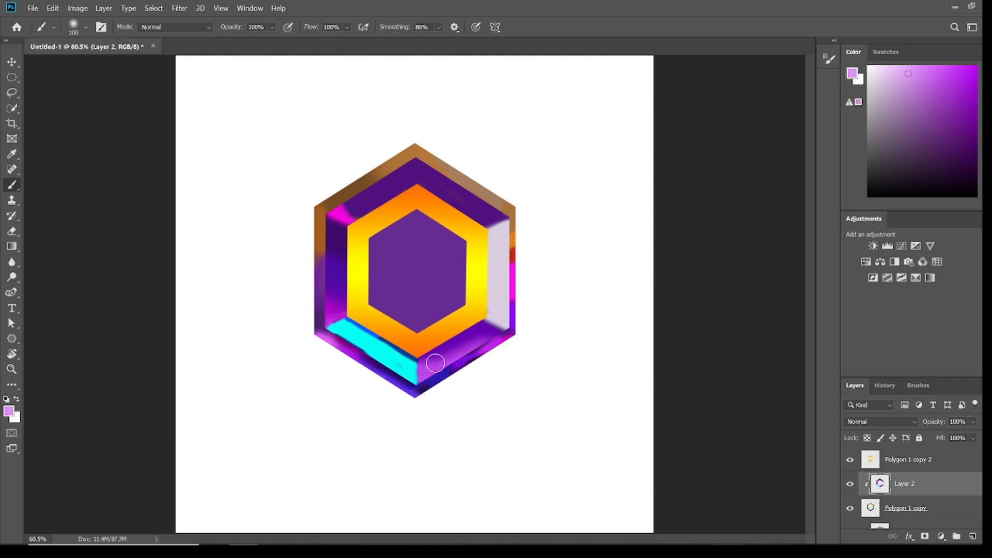
# Touch up the lower end of the cyan side with sampled cyan and a 20 px brush
pyautogui.keyDown('alt'); pyautogui.click(405, 376); pyautogui.keyUp('alt')
pyautogui.press('[')
pyautogui.press('[')
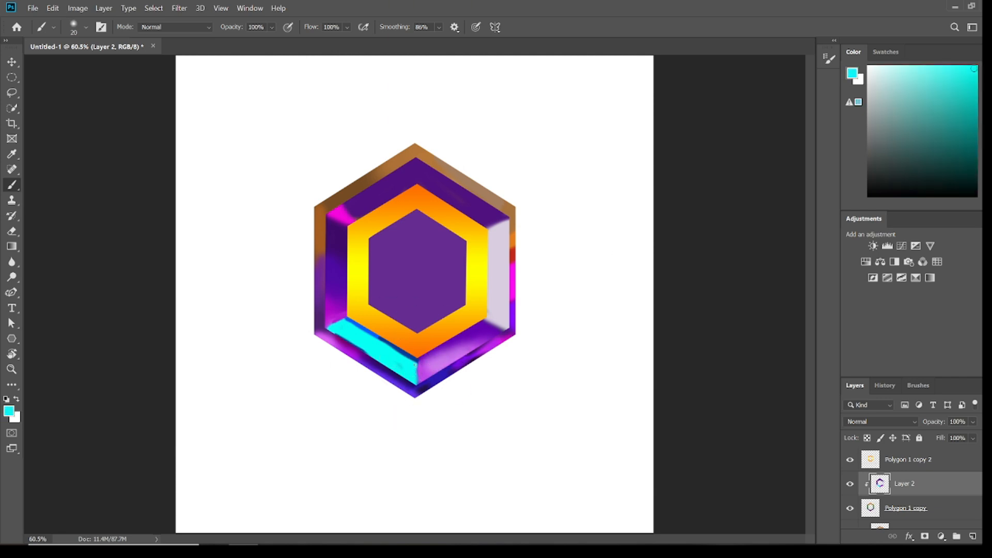
# Blend light violet, pale pink, blue and purple at the second ring's lower-left corner with 80 and 45 px brushes
pyautogui.keyDown('alt'); pyautogui.click(325, 338); pyautogui.keyUp('alt')
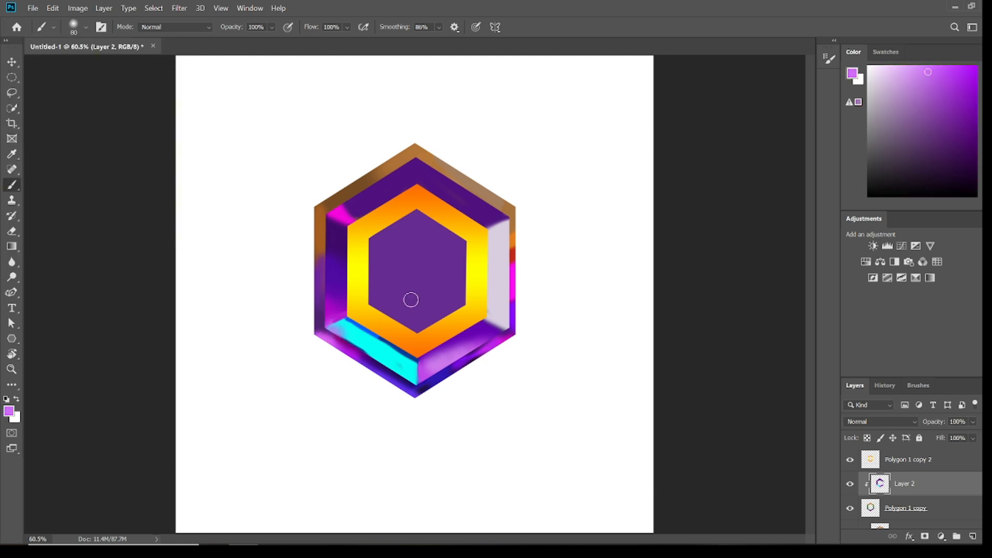
pyautogui.keyDown('alt'); pyautogui.click(429, 366); pyautogui.keyUp('alt')
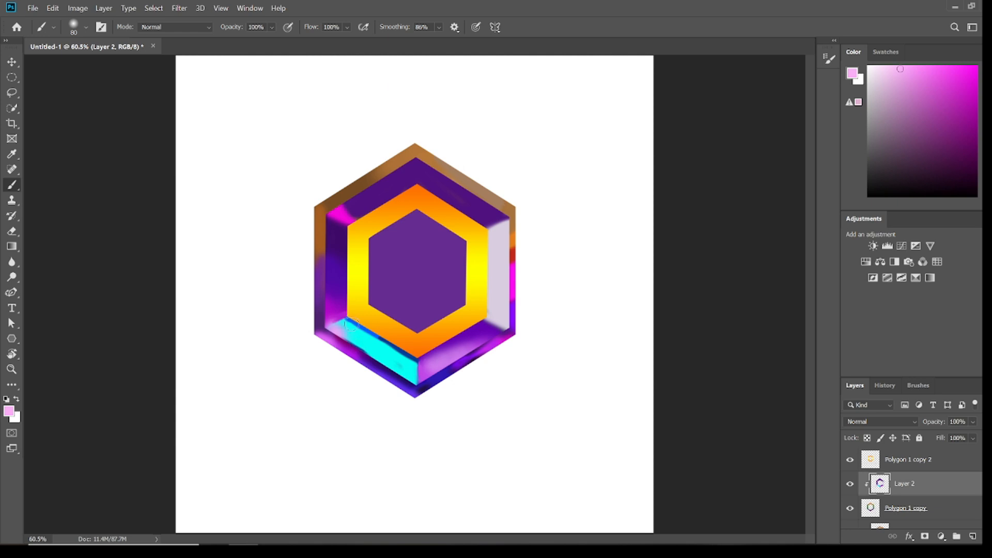
pyautogui.keyDown('alt'); pyautogui.click(341, 322); pyautogui.keyUp('alt')
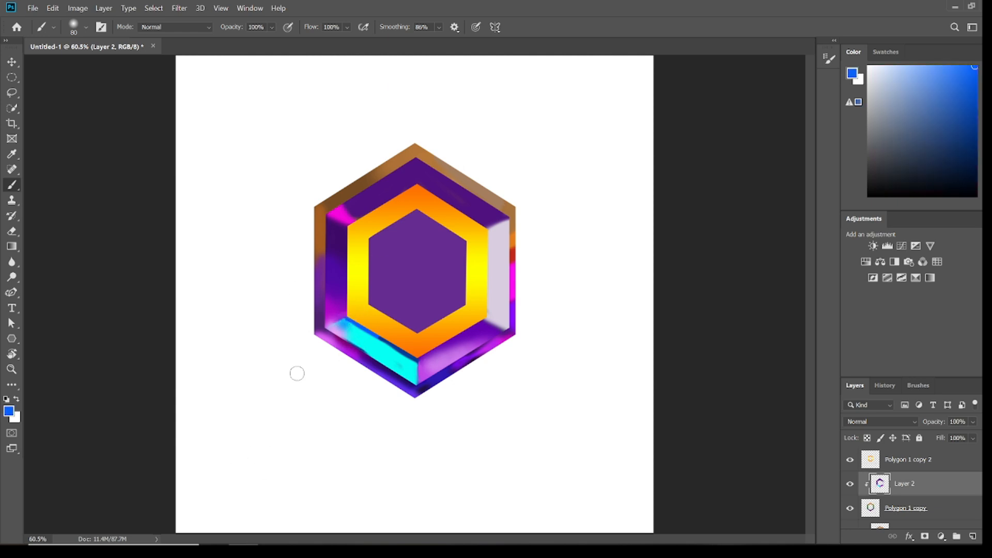
pyautogui.keyDown('alt'); pyautogui.click(331, 314); pyautogui.keyUp('alt')
pyautogui.press(']')
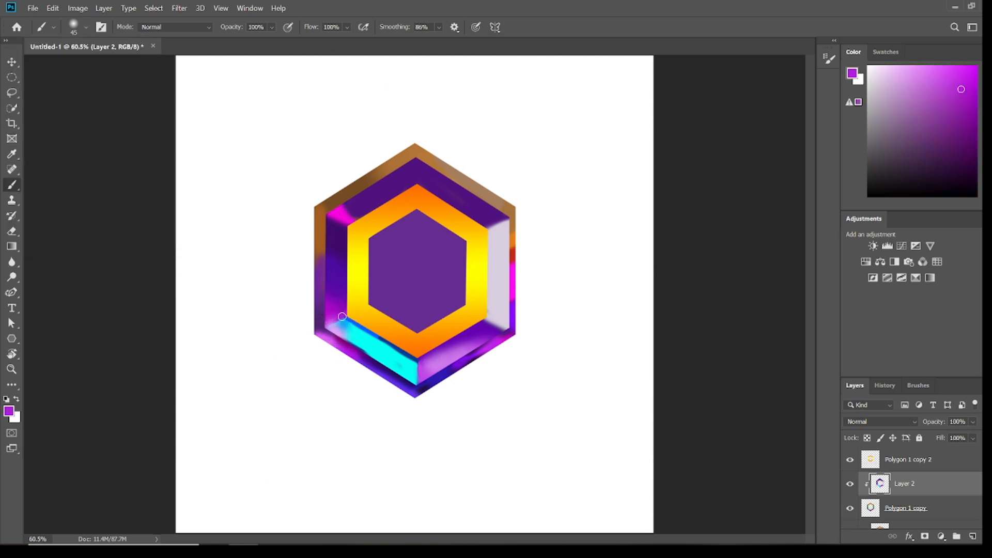
# Add a new layer above Polygon 1 copy 2 and clip it to that yellow-orange ring
pyautogui.click(915, 460)
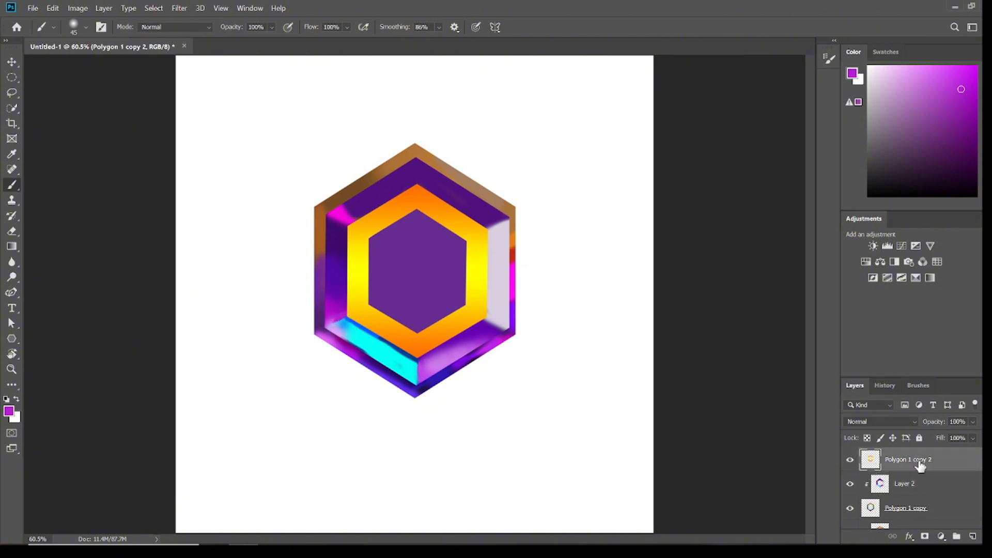
pyautogui.click(973, 537)
pyautogui.keyDown('alt'); pyautogui.click(875, 470); pyautogui.keyUp('alt')
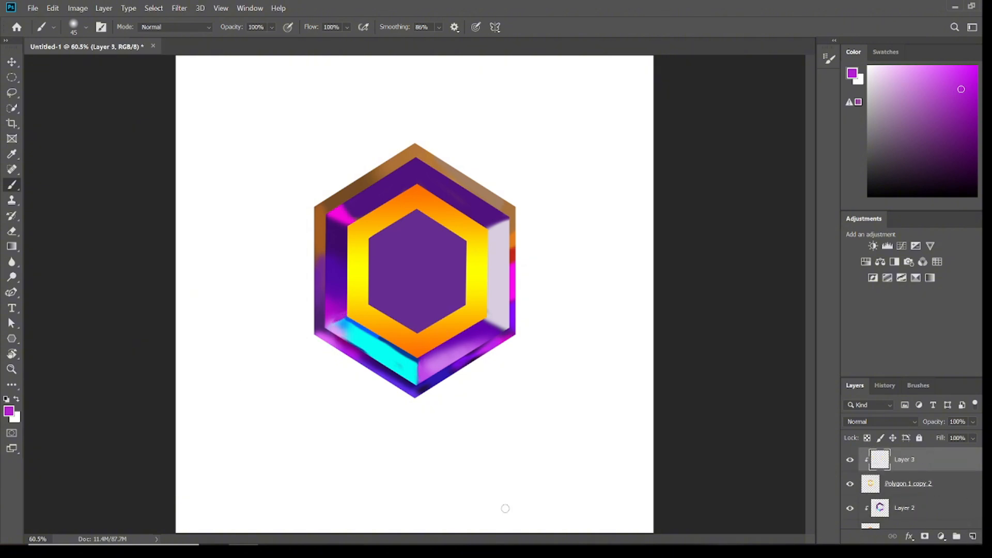
# Paint magenta over the yellow-orange ring's upper-left side with a 125 px soft brush on Layer 3
pyautogui.moveTo(962, 88); pyautogui.dragTo(972, 70)
pyautogui.click(77, 32)
pyautogui.click(430, 216)
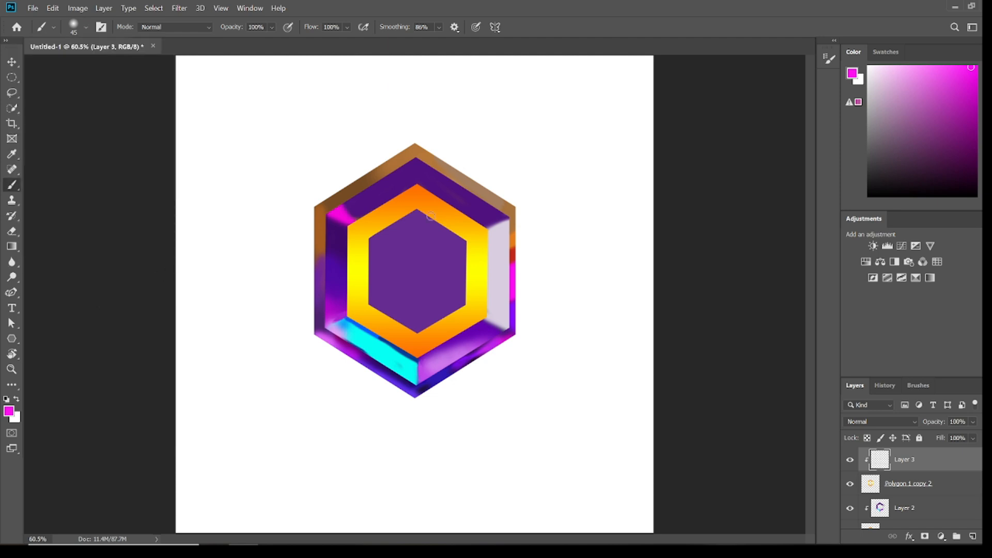
pyautogui.press(']')
pyautogui.press(']')
pyautogui.moveTo(415, 203)
pyautogui.mouseDown()
pyautogui.moveTo(354, 240)
pyautogui.moveTo(346, 230)
pyautogui.moveTo(388, 205)
pyautogui.moveTo(360, 326)
pyautogui.mouseUp()
# Fill the whole Polygon 1 copy 2 ring with magenta using its outline as the selection, and return to Layer 3 with nothing selected
pyautogui.click(920, 483)
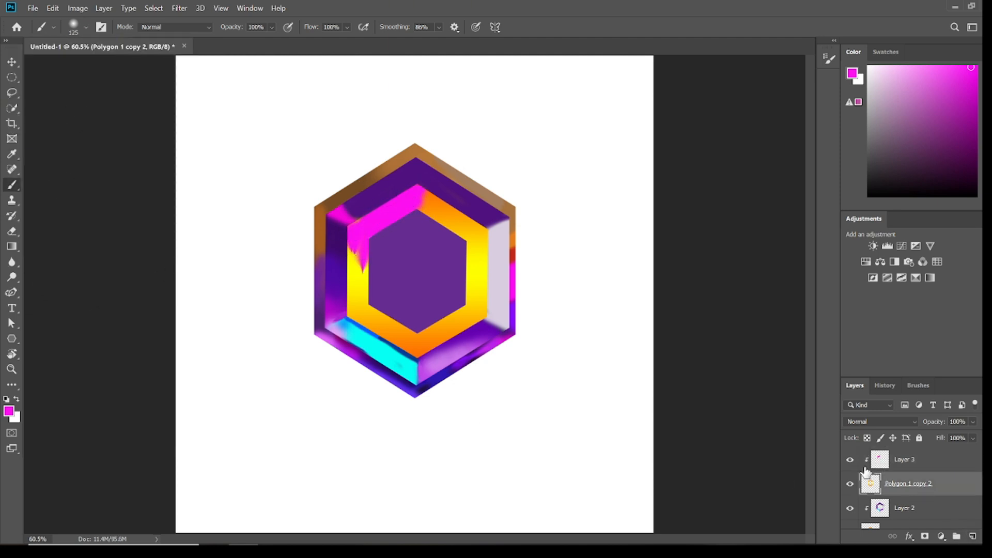
pyautogui.keyDown('ctrl'); pyautogui.click(870, 485); pyautogui.keyUp('ctrl')
pyautogui.hotkey('alt', 'BackSpace')
pyautogui.click(920, 460)
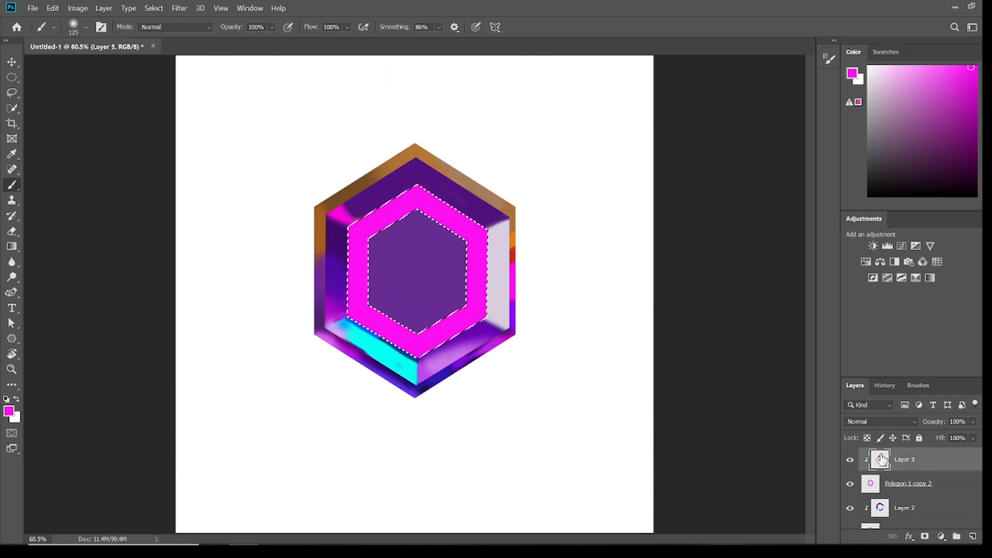
pyautogui.hotkey('ctrl', 'd')
# Shade the inner edge of the magenta ring's lower-left side with purple sampled from the central hexagon
pyautogui.keyDown('alt'); pyautogui.click(329, 346); pyautogui.keyUp('alt')
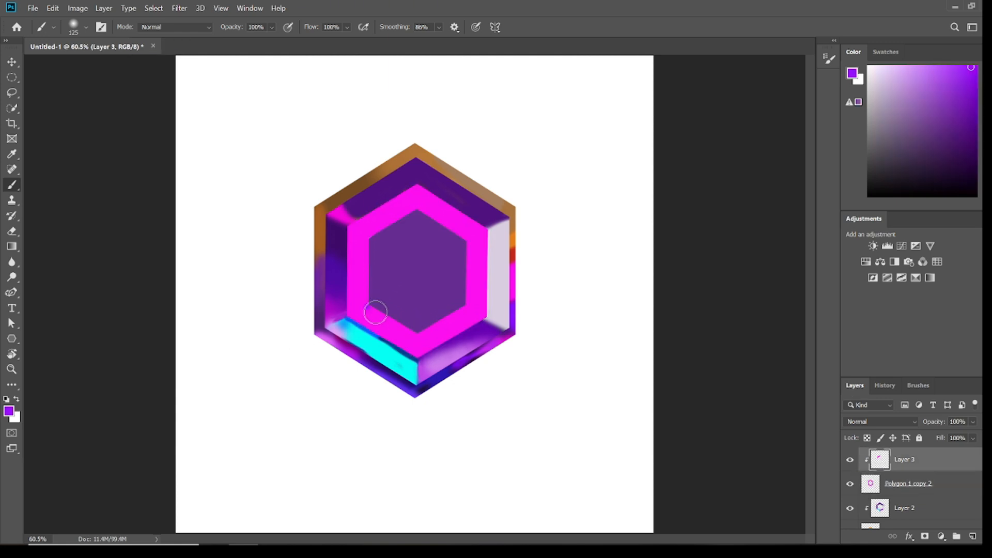
pyautogui.keyDown('alt'); pyautogui.click(388, 309); pyautogui.keyUp('alt')
pyautogui.click(86, 26)
pyautogui.click(376, 383)
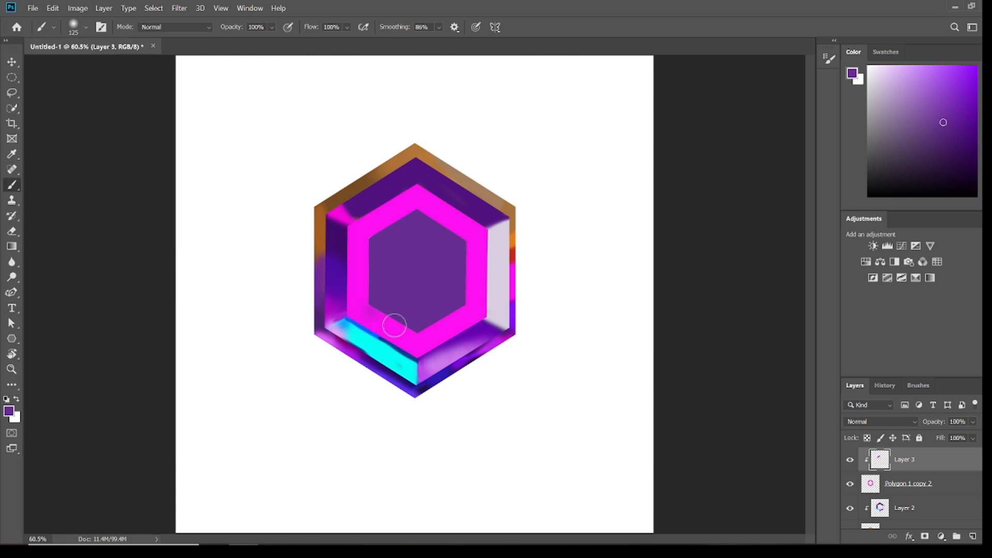
pyautogui.moveTo(376, 314); pyautogui.dragTo(432, 340)
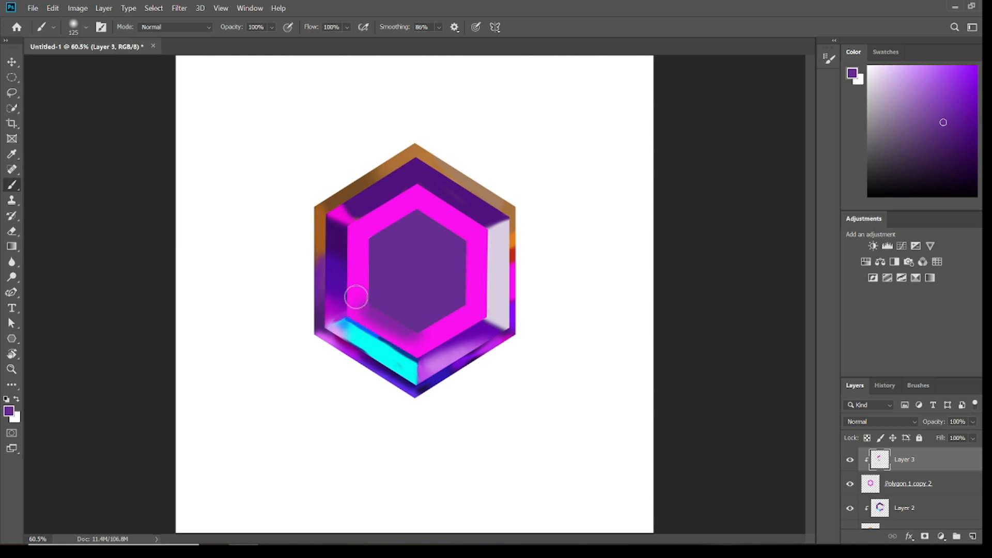
# Paint light pink highlights over the magenta ring's upper-right, right and upper-left sides, finishing with a paler pink
pyautogui.keyDown('alt'); pyautogui.click(356, 296); pyautogui.keyUp('alt')
pyautogui.keyDown('alt'); pyautogui.click(391, 328); pyautogui.keyUp('alt')
pyautogui.keyDown('alt'); pyautogui.click(458, 213); pyautogui.keyUp('alt')
pyautogui.click(911, 70)
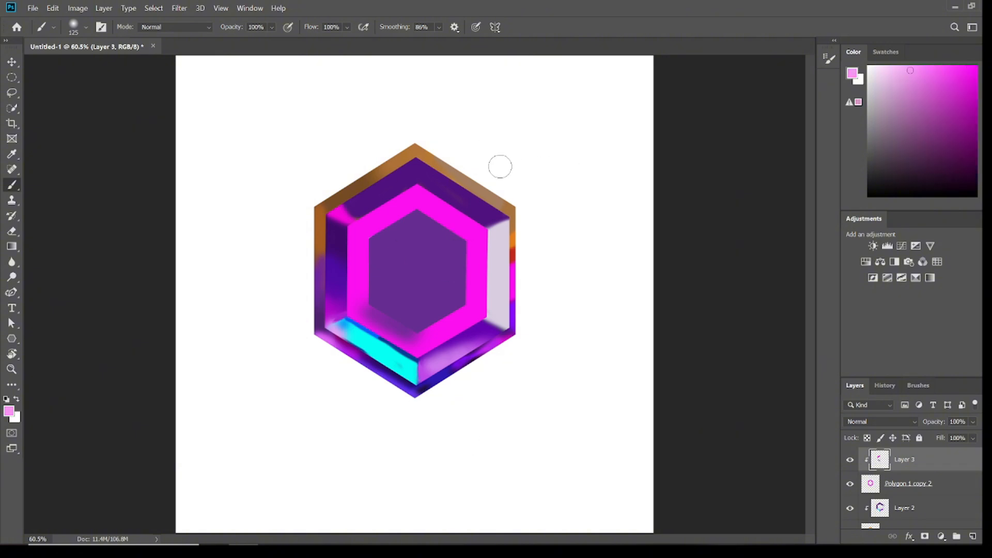
pyautogui.moveTo(425, 197)
pyautogui.mouseDown()
pyautogui.moveTo(500, 216)
pyautogui.moveTo(450, 212)
pyautogui.moveTo(477, 305)
pyautogui.mouseUp()
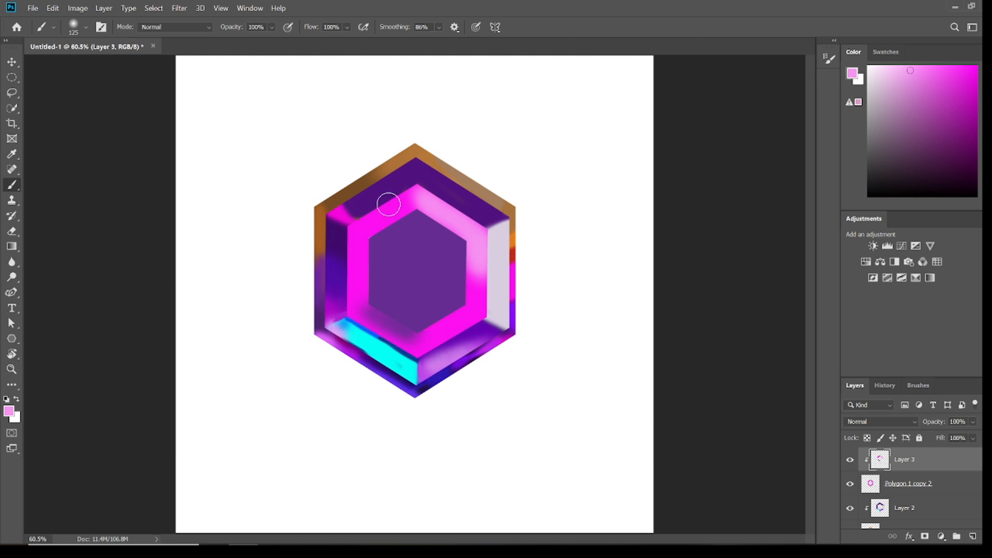
pyautogui.moveTo(407, 191); pyautogui.dragTo(359, 224)
pyautogui.click(904, 69)
pyautogui.moveTo(421, 189); pyautogui.dragTo(473, 223)
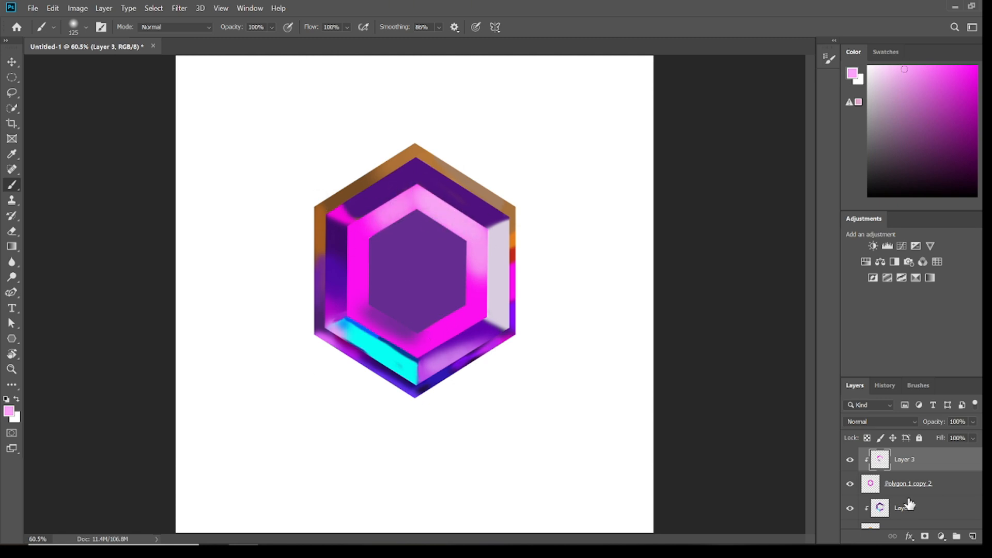
# On Layer 2, paint the second ring's upper-right side light violet, and touch up its top corner with sampled dark purple at 50 px
pyautogui.click(910, 504)
pyautogui.keyDown('alt'); pyautogui.click(456, 202); pyautogui.keyUp('alt')
pyautogui.click(896, 71)
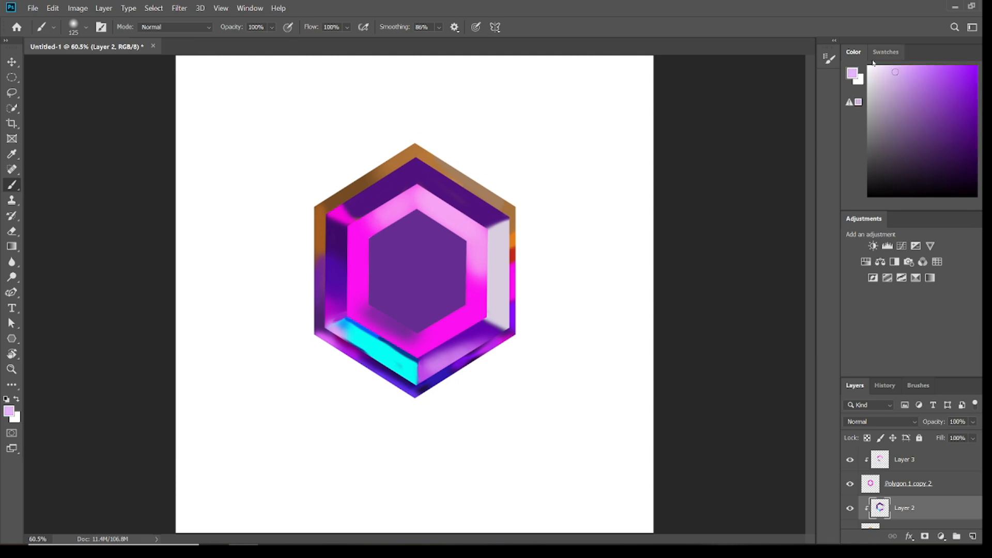
pyautogui.moveTo(416, 159)
pyautogui.mouseDown()
pyautogui.moveTo(502, 214)
pyautogui.moveTo(496, 193)
pyautogui.moveTo(444, 192)
pyautogui.mouseUp()
pyautogui.click(86, 27)
pyautogui.click(73, 181)
pyautogui.keyDown('alt'); pyautogui.click(398, 173); pyautogui.keyUp('alt')
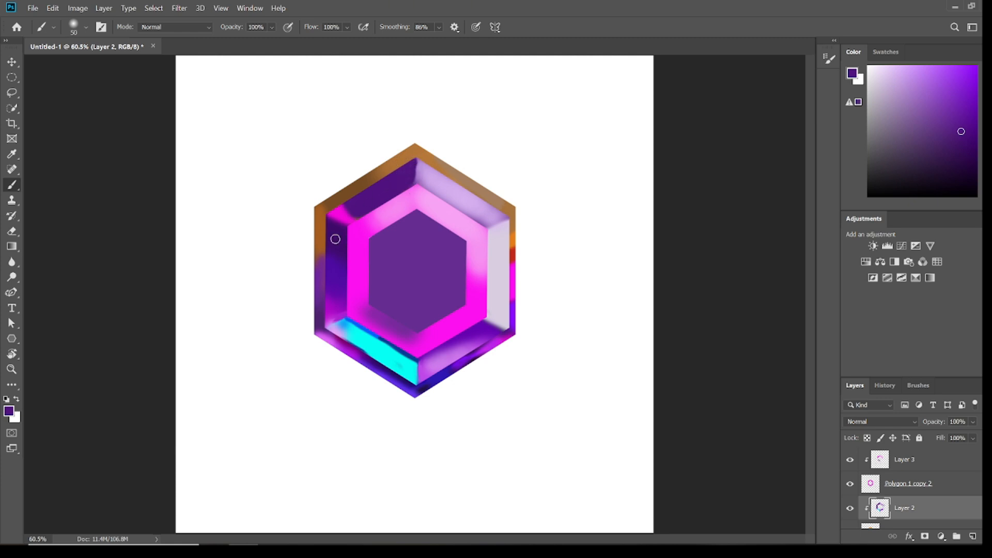
# Add a new layer above Layer 3 and outline the upper-right facet across both inner rings with the Polygonal Lasso
pyautogui.click(910, 459)
pyautogui.click(972, 537)
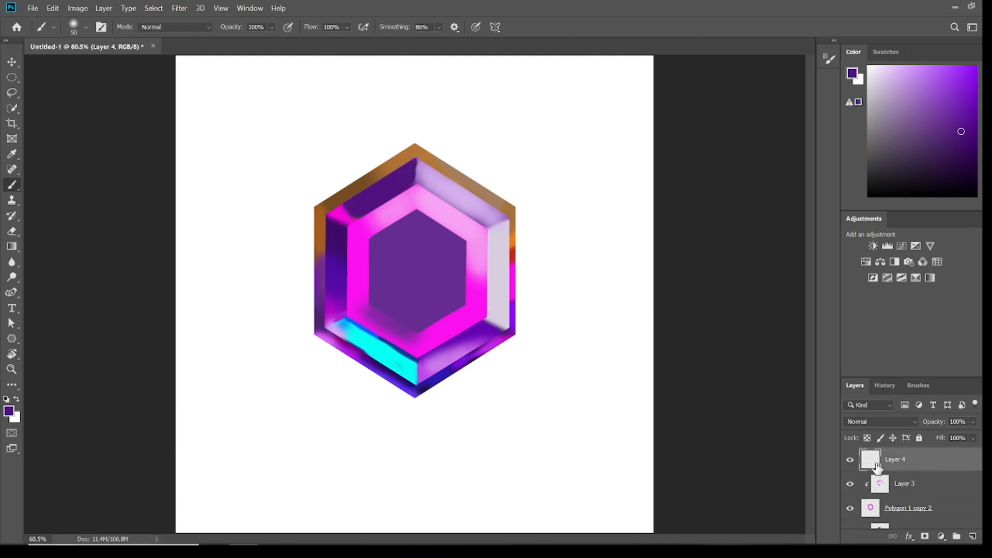
pyautogui.rightClick(12, 93)
pyautogui.click(62, 103)
pyautogui.scroll(2, 417, 159)
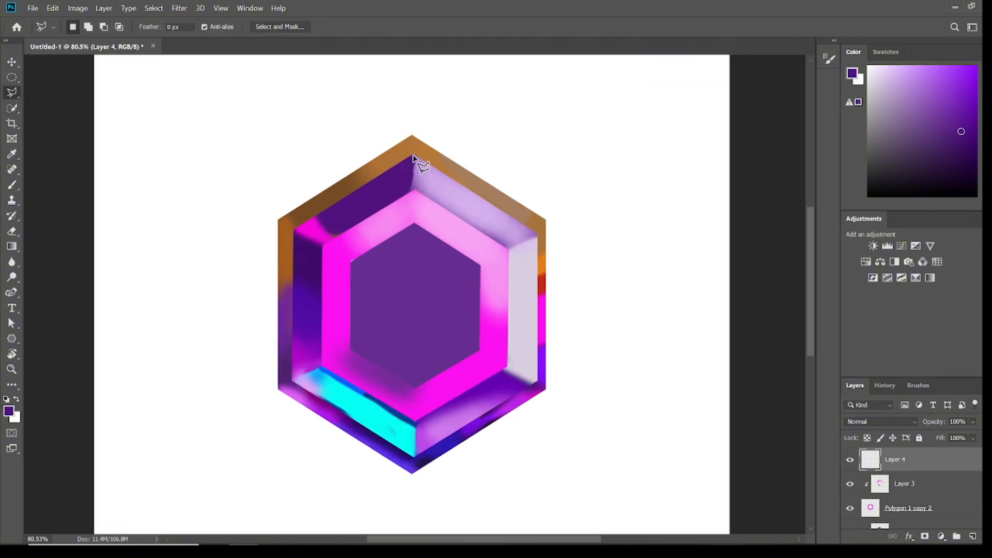
pyautogui.click(414, 156)
pyautogui.click(415, 223)
pyautogui.doubleClick(539, 236)
# Fill the selected upper-right facet with white, lower its layer opacity to 53%, and clear the selection
pyautogui.click(11, 246)
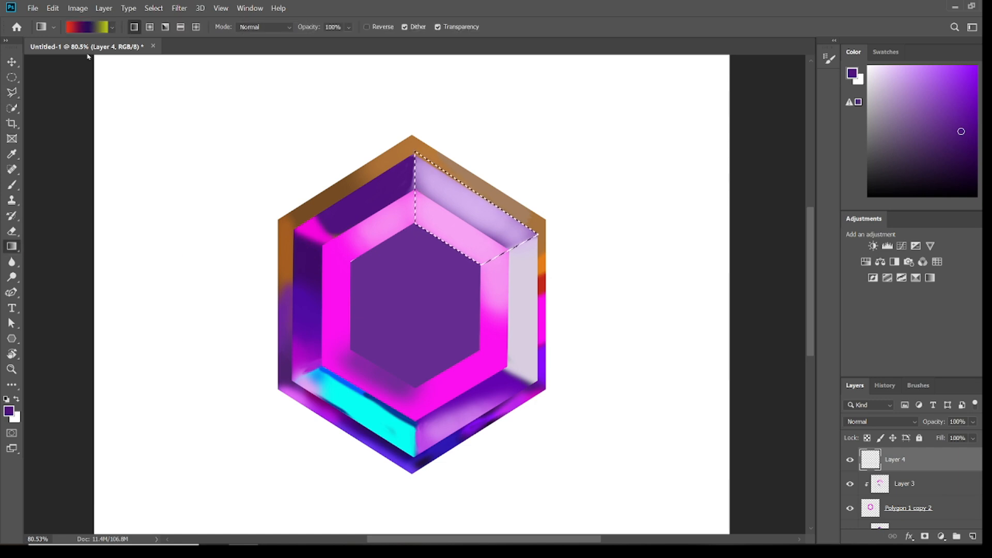
pyautogui.click(869, 66)
pyautogui.hotkey('alt', 'BackSpace')
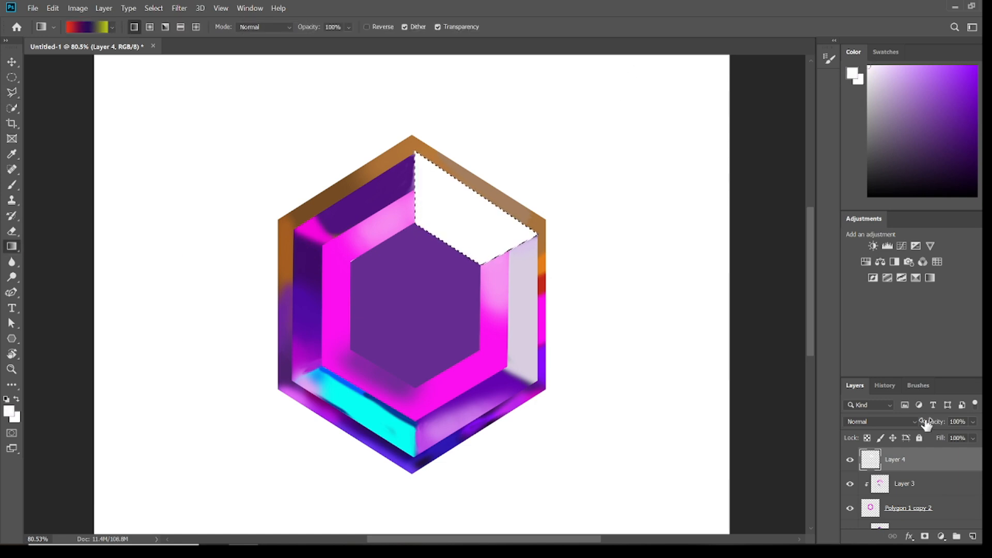
pyautogui.click(973, 422)
pyautogui.moveTo(976, 436); pyautogui.dragTo(970, 439)
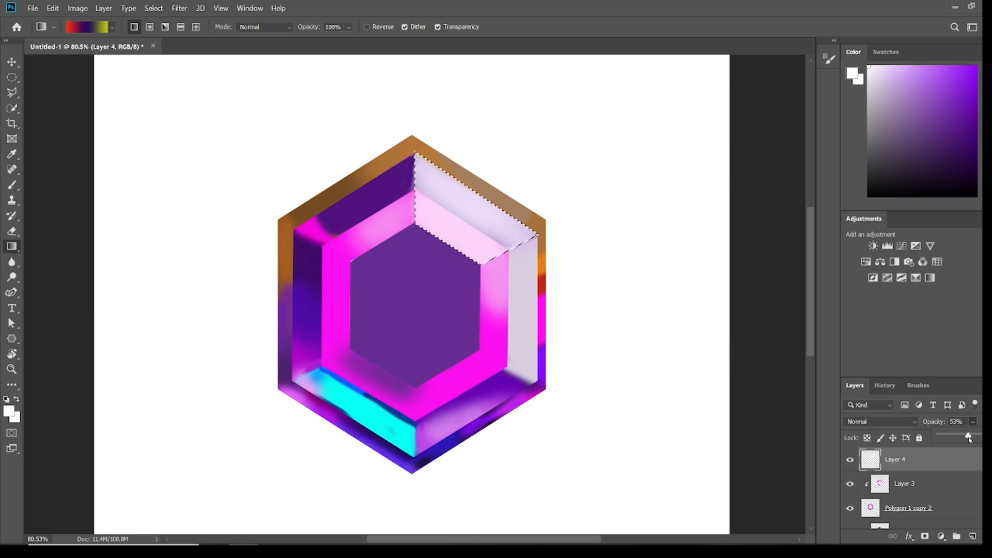
pyautogui.hotkey('ctrl', 'd')
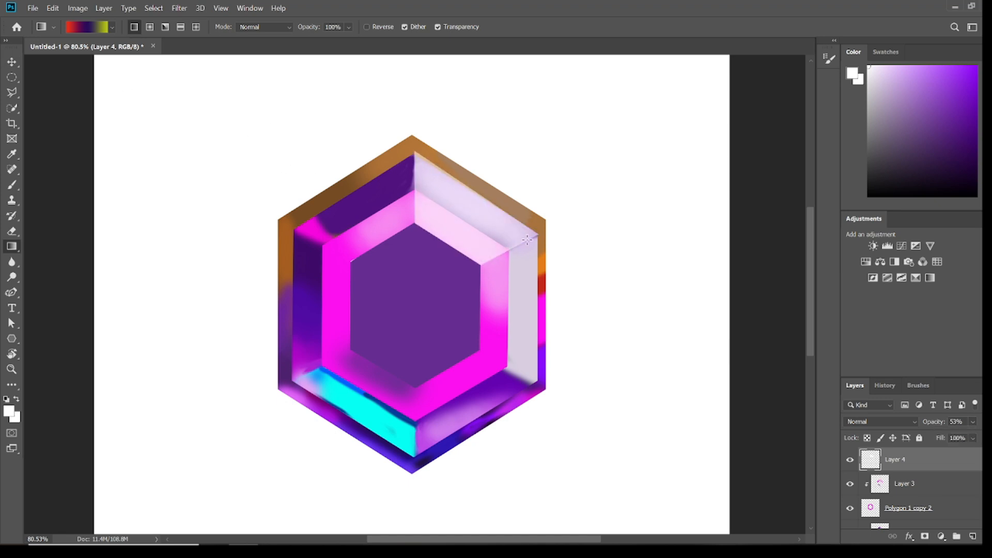
# On a new layer, outline the second ring's right side with the Polygonal Lasso, fill it with white, and deselect
pyautogui.click(973, 537)
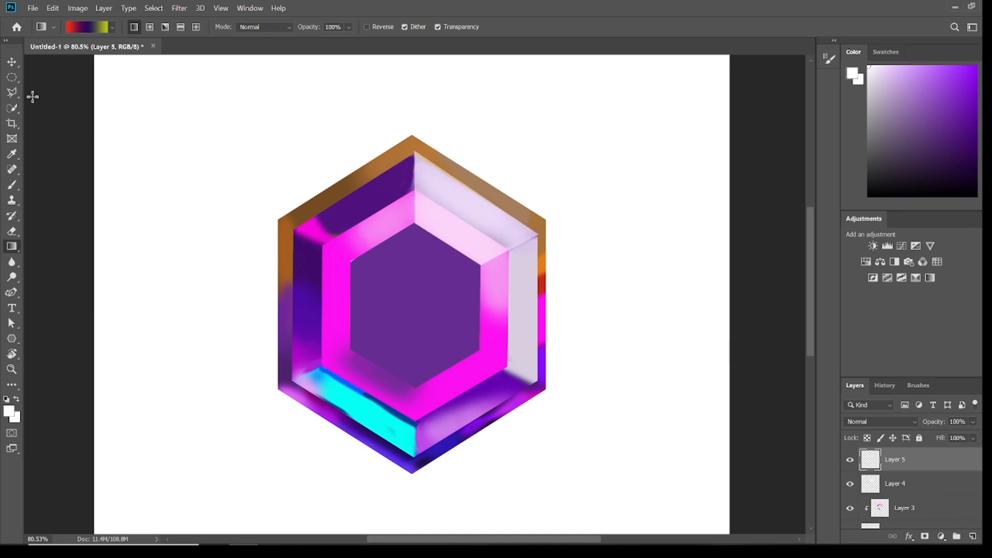
pyautogui.click(12, 92)
pyautogui.click(539, 238)
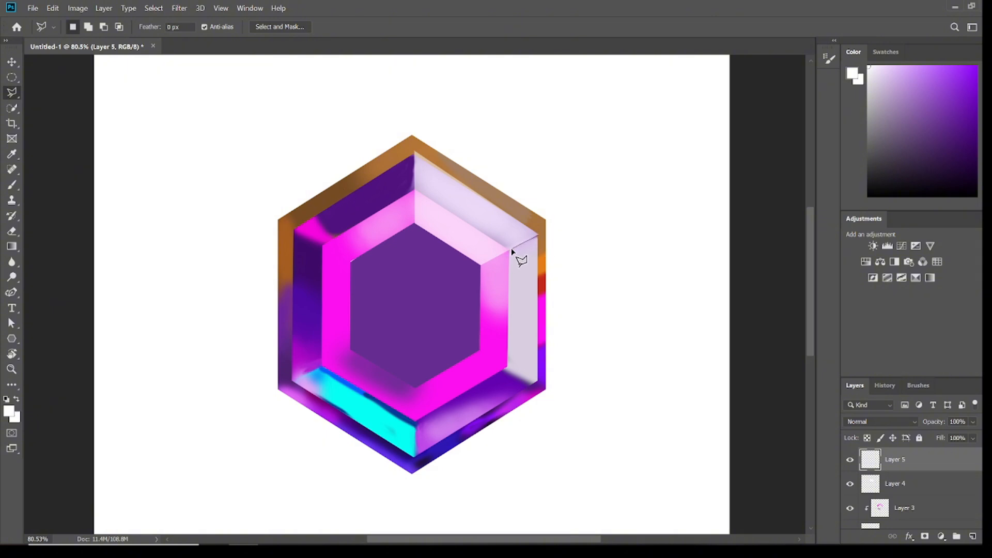
pyautogui.click(509, 252)
pyautogui.click(509, 368)
pyautogui.click(537, 381)
pyautogui.click(539, 238)
pyautogui.hotkey('alt', 'BackSpace')
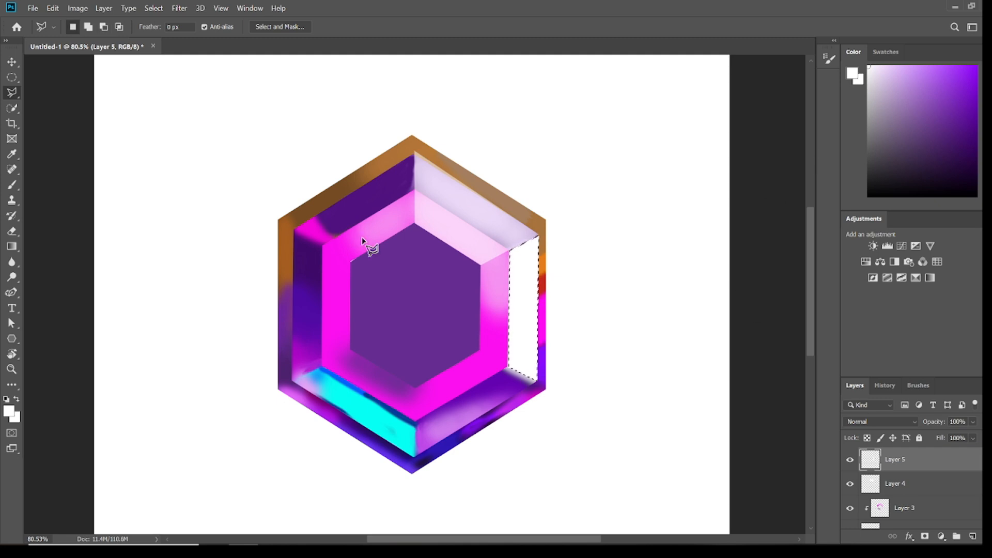
pyautogui.scroll(-2, 806, 261)
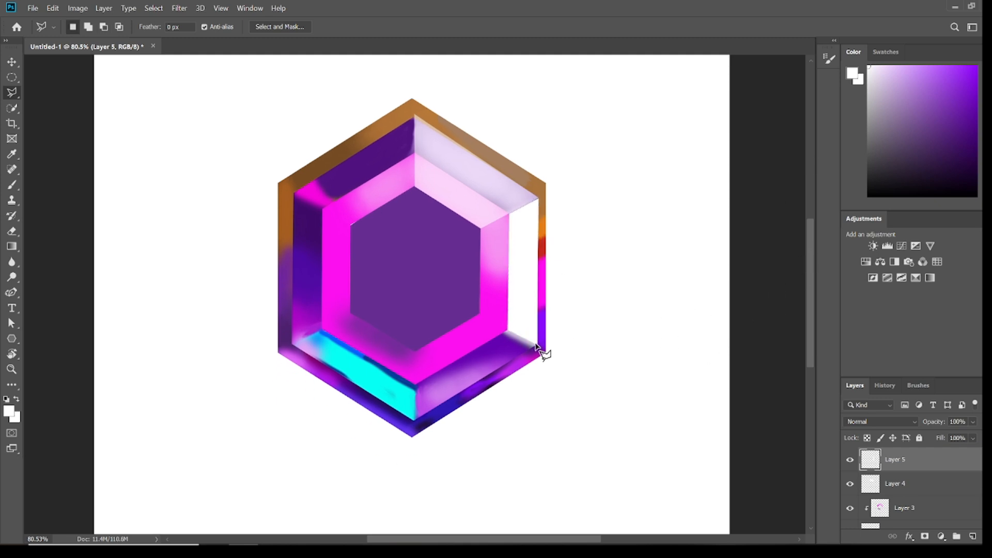
# On a new layer, select a small triangle at the second ring's lower-right corner with the Polygonal Lasso and fill it with magenta
pyautogui.click(973, 536)
pyautogui.click(508, 331)
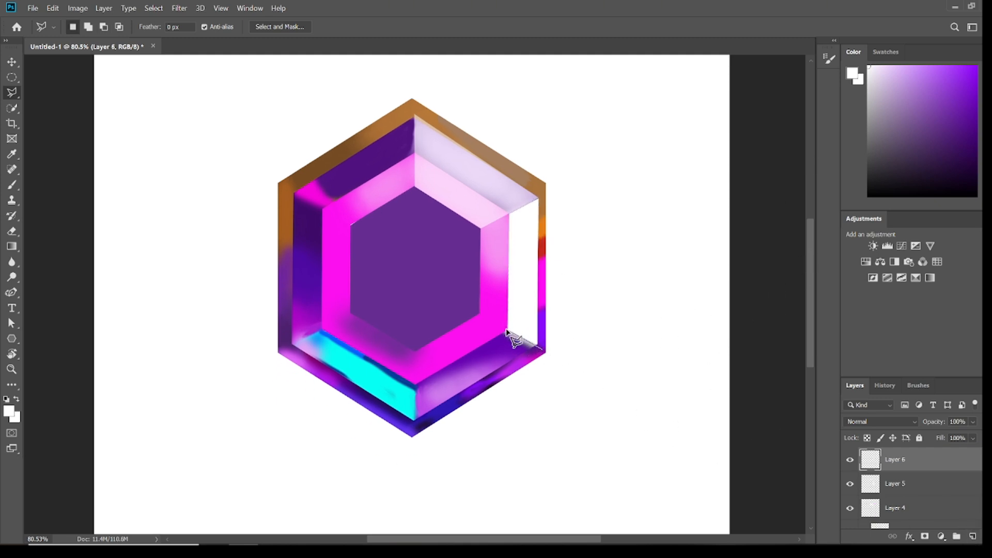
pyautogui.click(543, 352)
pyautogui.click(976, 68)
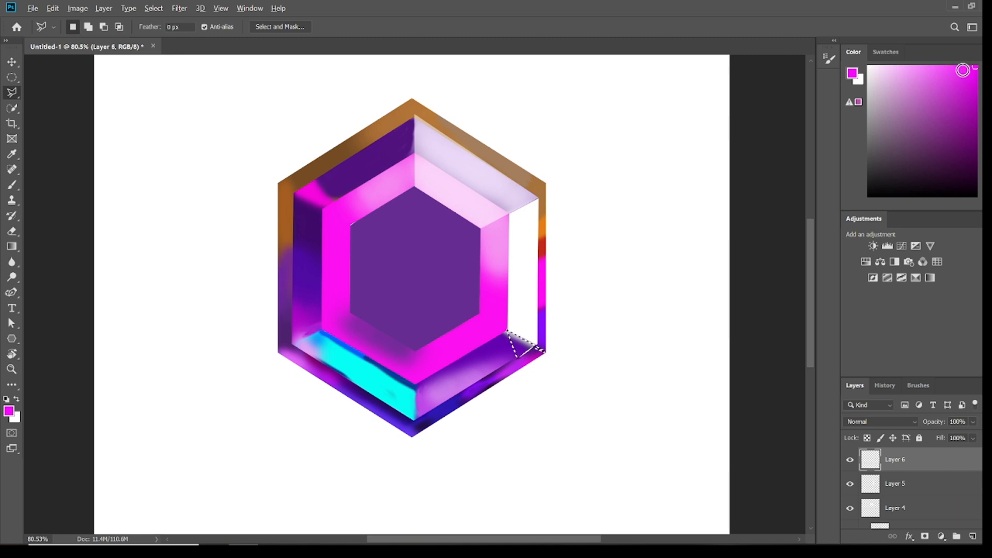
pyautogui.scroll(3, 505, 356)
pyautogui.scroll(1, 507, 360)
# Paint violet along the upper edge of the magenta triangle with a 15 px soft brush, and clear the selection
pyautogui.click(986, 96)
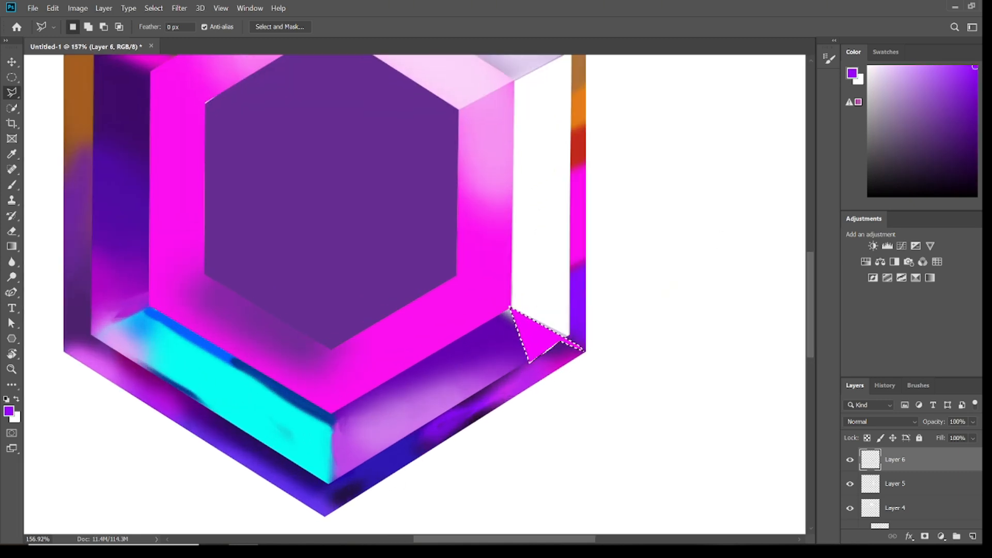
pyautogui.press('b')
pyautogui.click(85, 26)
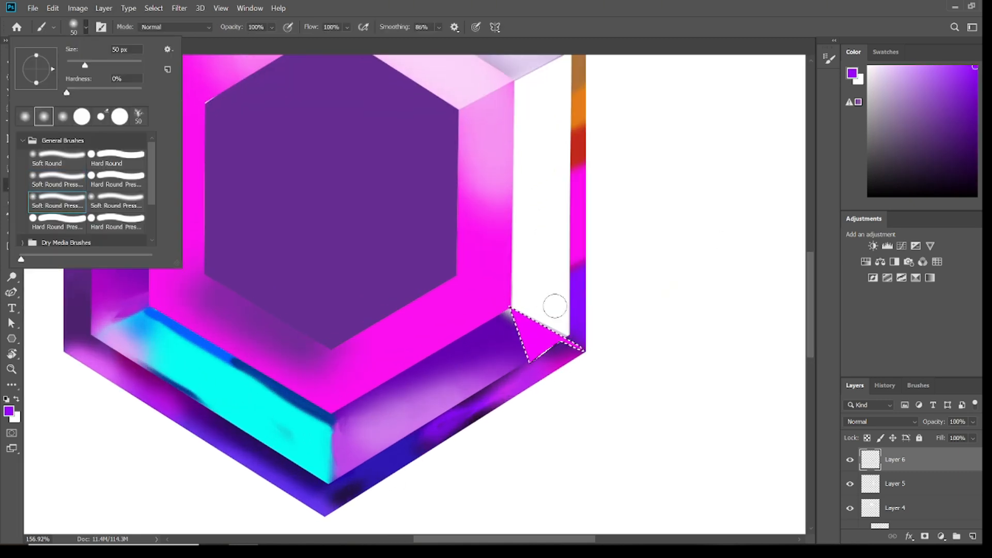
pyautogui.click(528, 310)
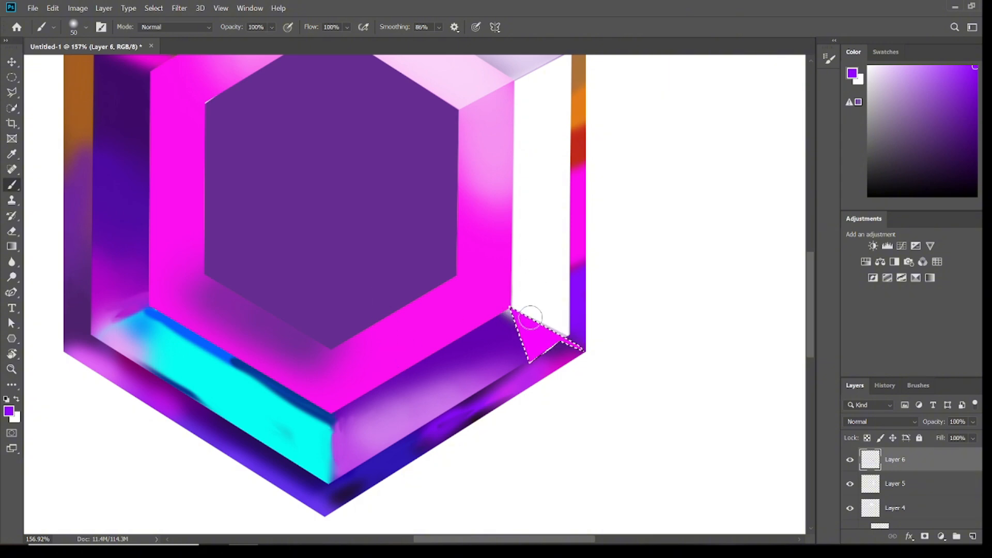
pyautogui.click(86, 27)
pyautogui.doubleClick(62, 178)
pyautogui.press('[')
pyautogui.press('[')
pyautogui.press('[')
pyautogui.press('[')
pyautogui.press('[')
pyautogui.press('[')
pyautogui.press('[')
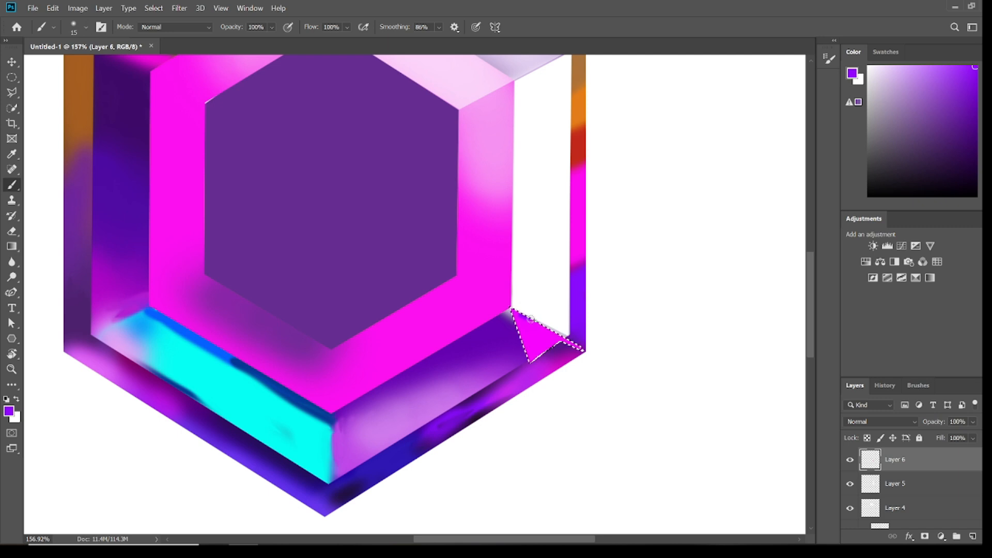
pyautogui.click(85, 27)
pyautogui.doubleClick(58, 188)
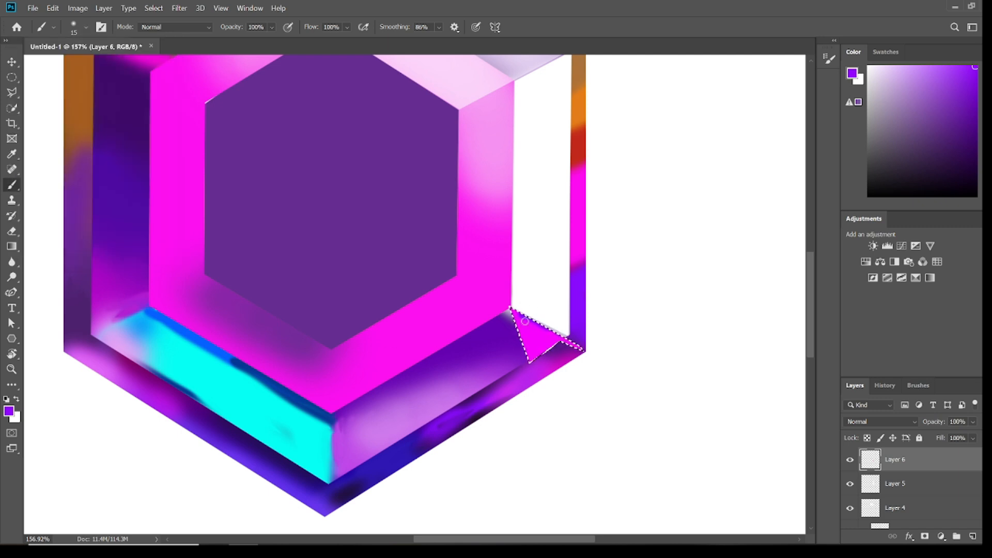
pyautogui.moveTo(515, 313)
pyautogui.mouseDown()
pyautogui.moveTo(559, 327)
pyautogui.moveTo(578, 346)
pyautogui.mouseUp()
pyautogui.keyDown('alt'); pyautogui.click(523, 310); pyautogui.keyUp('alt')
pyautogui.keyDown('alt'); pyautogui.click(495, 363); pyautogui.keyUp('alt')
pyautogui.scroll(-5, 494, 361)
pyautogui.scroll(1, 492, 361)
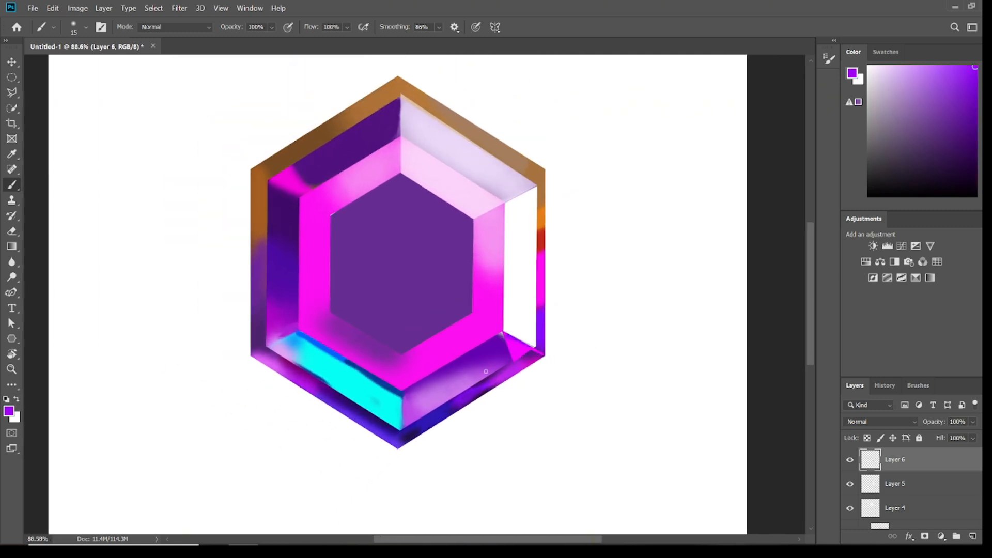
# Touch up the lower-right corner on Layer 2 with sampled magenta, and check the layer by toggling its visibility
pyautogui.keyDown('alt'); pyautogui.click(539, 351); pyautogui.keyUp('alt')
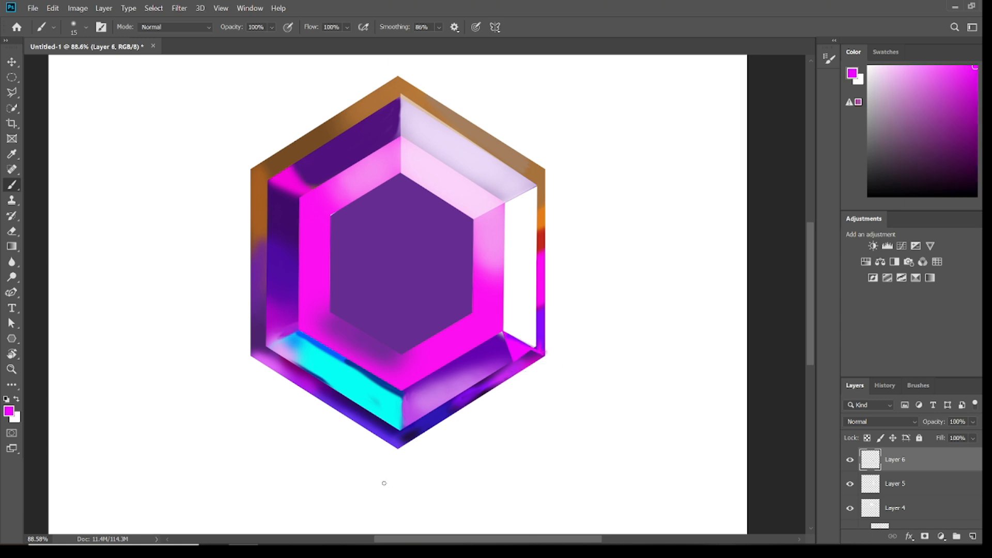
pyautogui.scroll(-3, 975, 474)
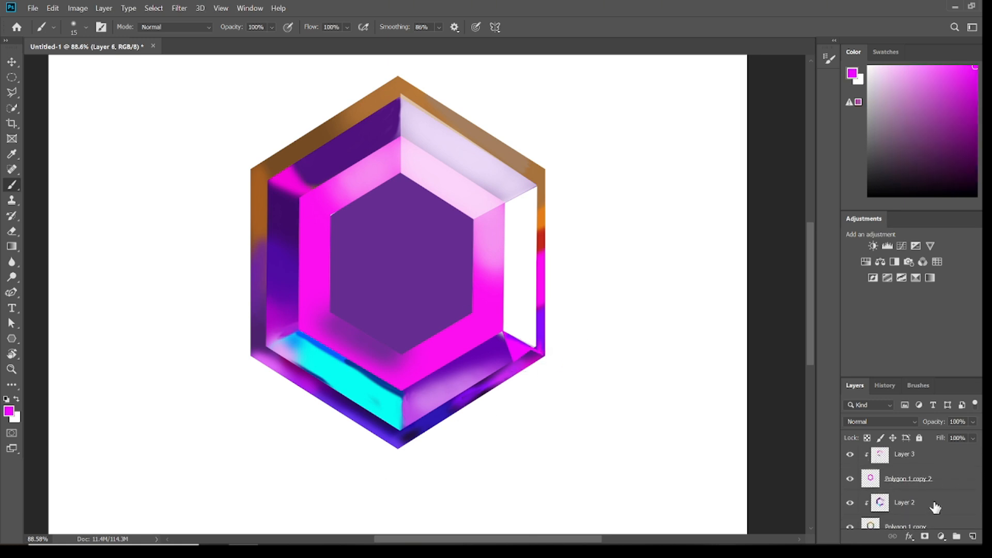
pyautogui.click(931, 504)
pyautogui.rightClick(548, 351)
pyautogui.click(548, 351)
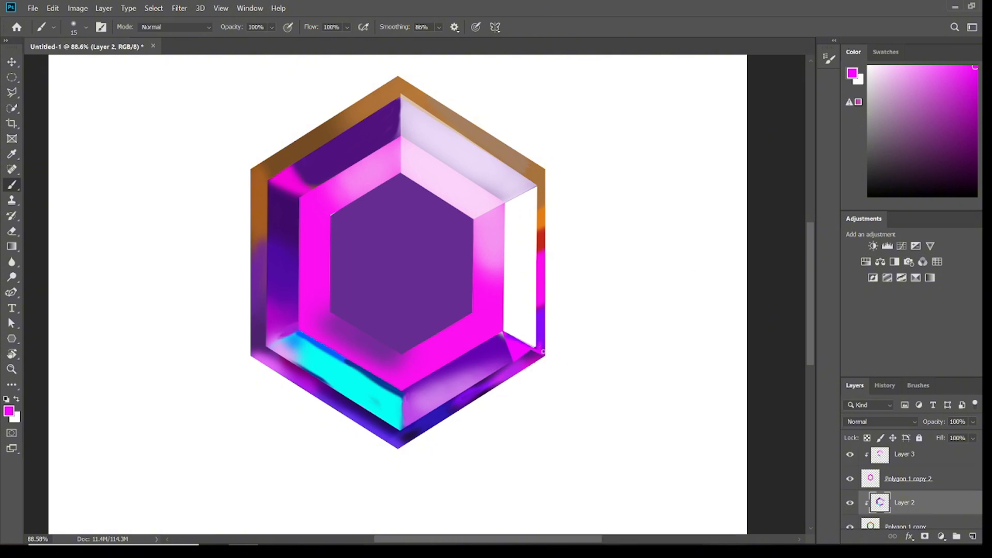
pyautogui.click(850, 504)
pyautogui.click(851, 503)
# Touch up the purple area beside the magenta triangle with sampled purple and a 15 px brush
pyautogui.keyDown('alt'); pyautogui.click(483, 352); pyautogui.keyUp('alt')
pyautogui.click(86, 27)
pyautogui.doubleClick(85, 190)
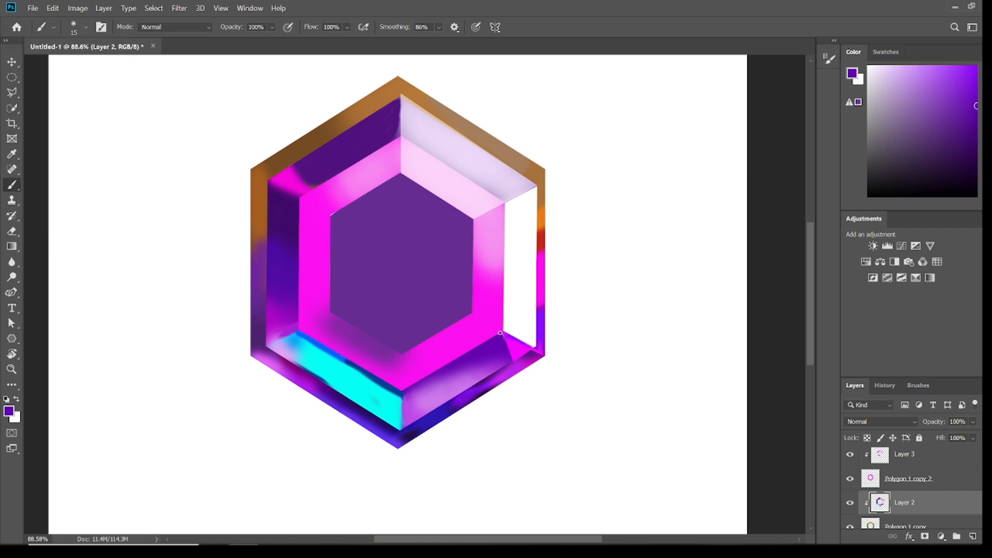
pyautogui.scroll(-3, 347, 431)
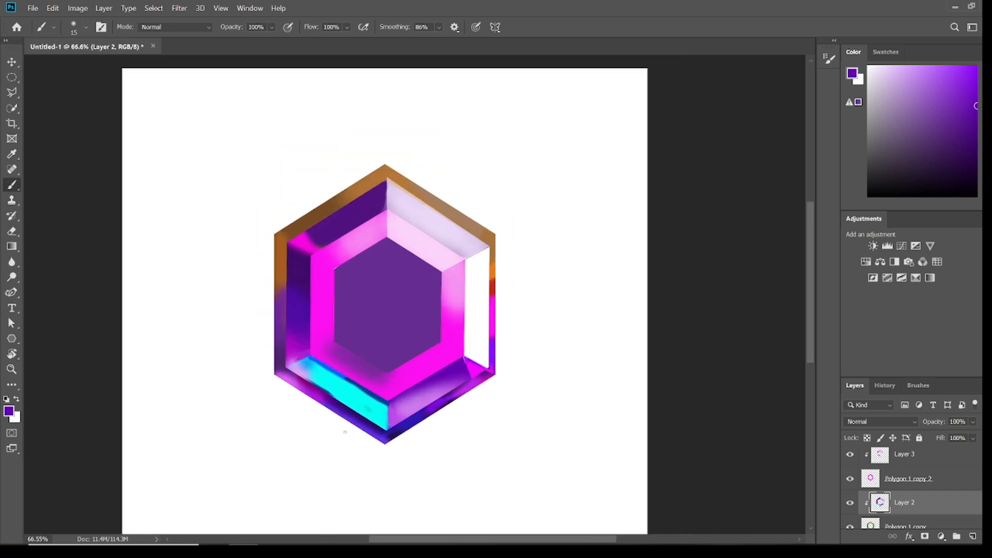
pyautogui.moveTo(419, 471); pyautogui.dragTo(444, 458)
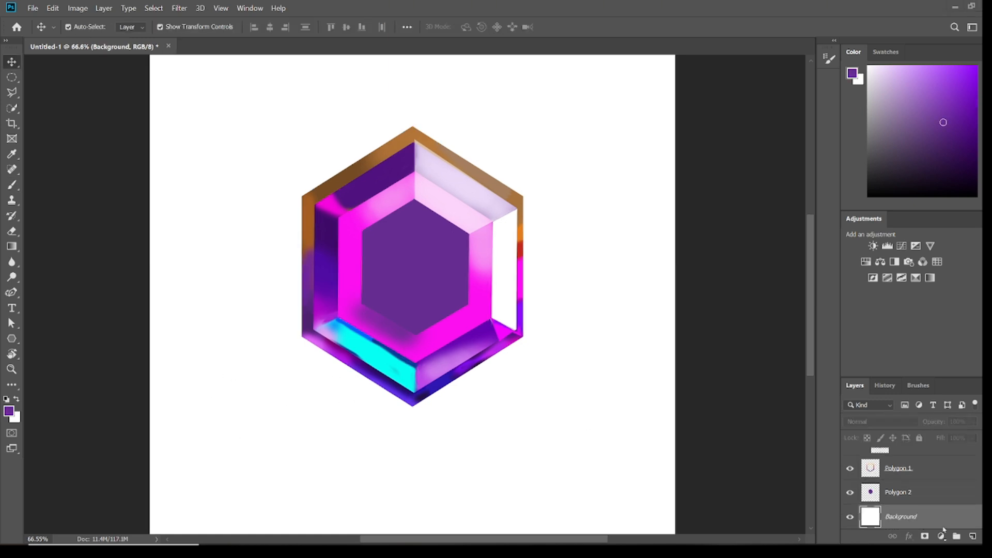
# Fill a new layer above the Background with a linear dark navy to slate-blue gradient running horizontally across the canvas
pyautogui.press('g')
pyautogui.click(112, 27)
pyautogui.click(129, 115)
pyautogui.click(87, 27)
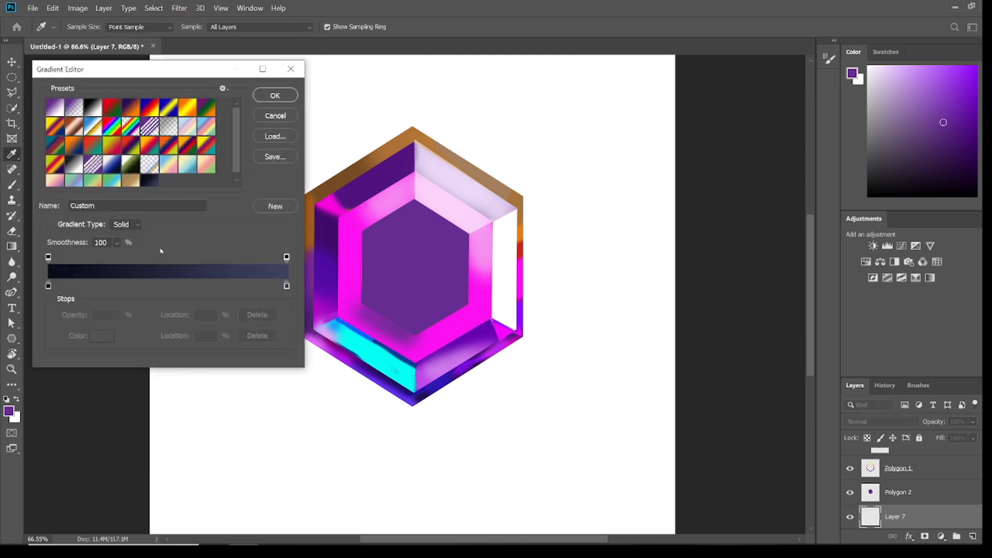
pyautogui.press('Return')
pyautogui.moveTo(151, 268); pyautogui.dragTo(664, 272)
pyautogui.scroll(-2, 320, 233)
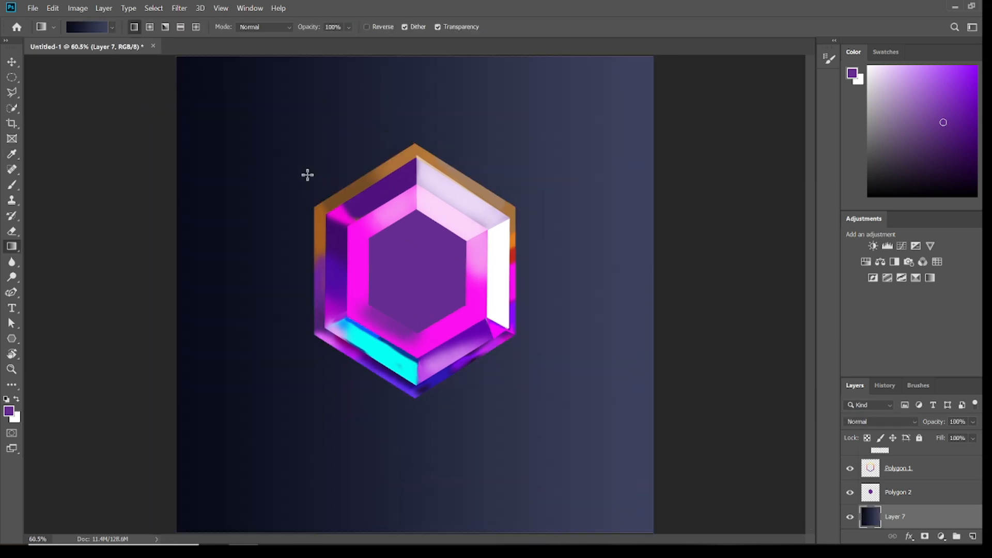
# Apply a Gaussian Blur with a 2.1 pixel radius to the Polygon 1 layer
pyautogui.press('v')
pyautogui.scroll(2, 902, 496)
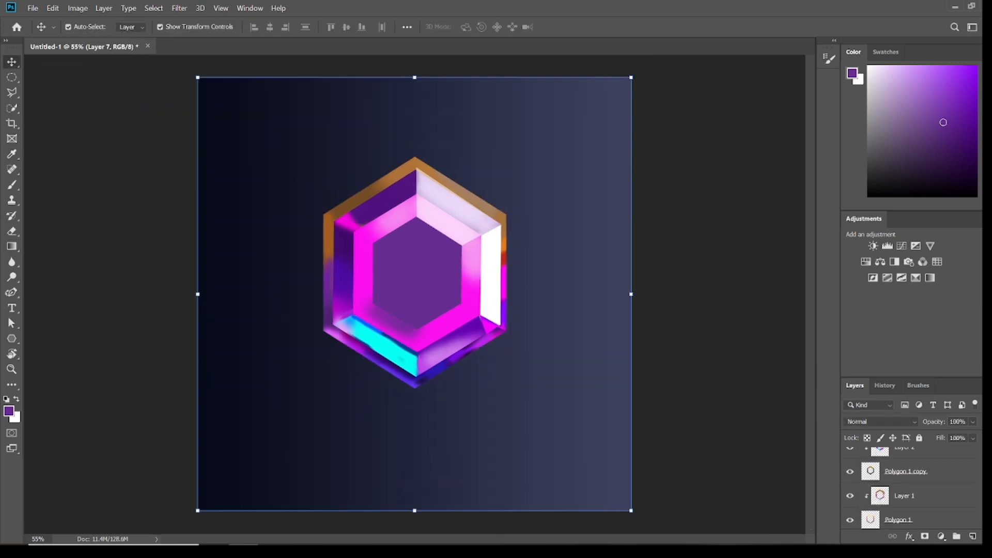
pyautogui.click(913, 500)
pyautogui.scroll(1, 598, 443)
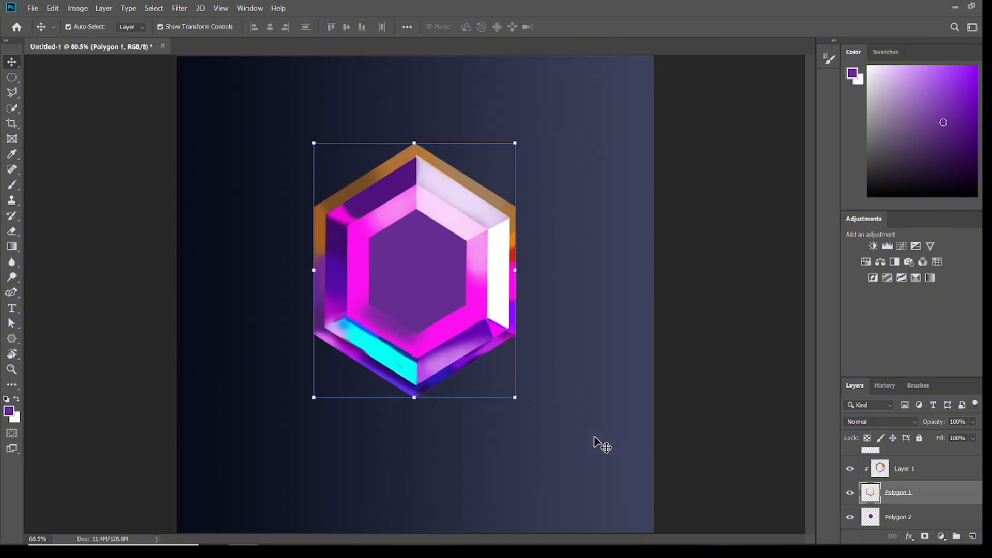
pyautogui.click(180, 8)
pyautogui.click(427, 186)
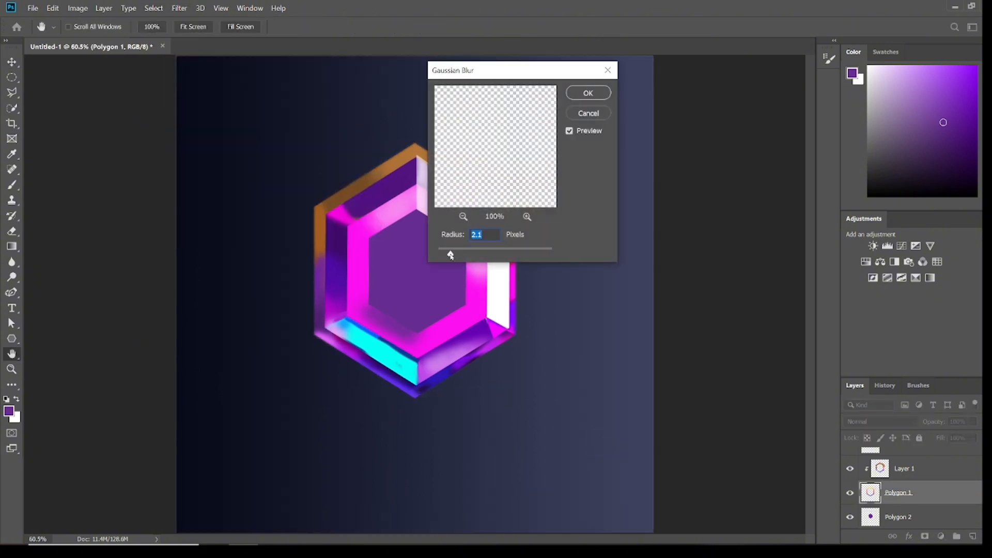
pyautogui.press('Return')
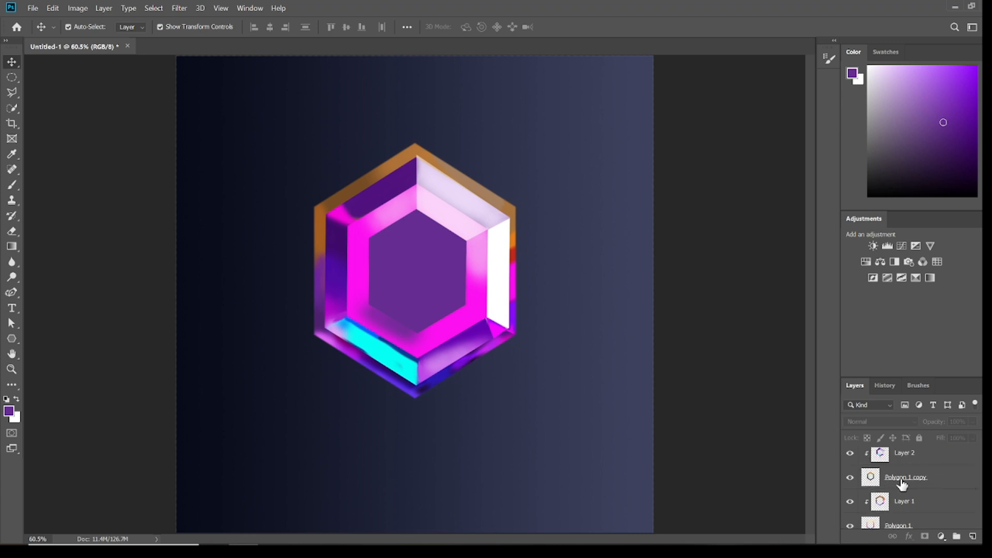
# Add a new layer above Layer 1, set its blend mode to Screen, and clip it to the outer ring
pyautogui.click(902, 483)
pyautogui.click(899, 500)
pyautogui.scroll(1, 588, 350)
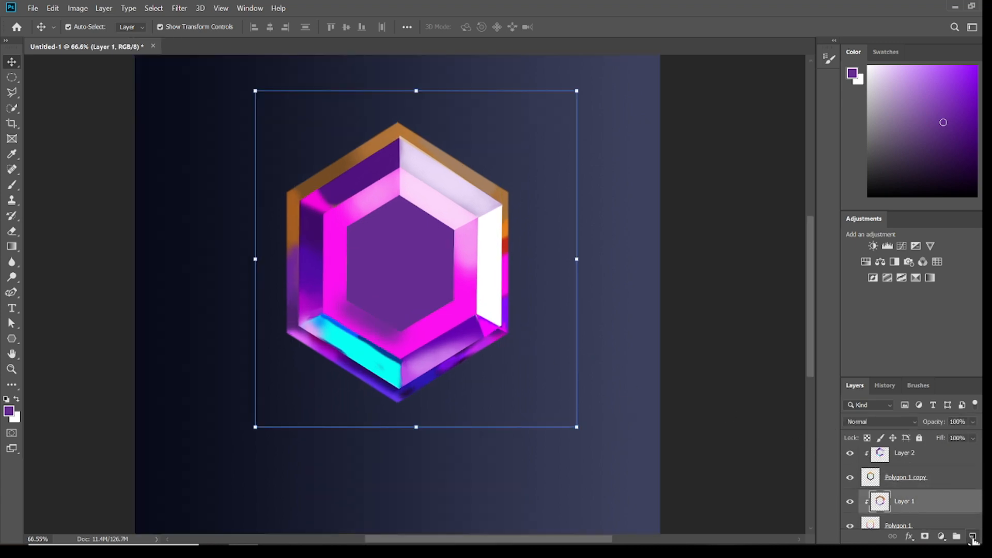
pyautogui.click(973, 537)
pyautogui.click(913, 421)
pyautogui.click(879, 342)
pyautogui.rightClick(930, 504)
pyautogui.click(799, 257)
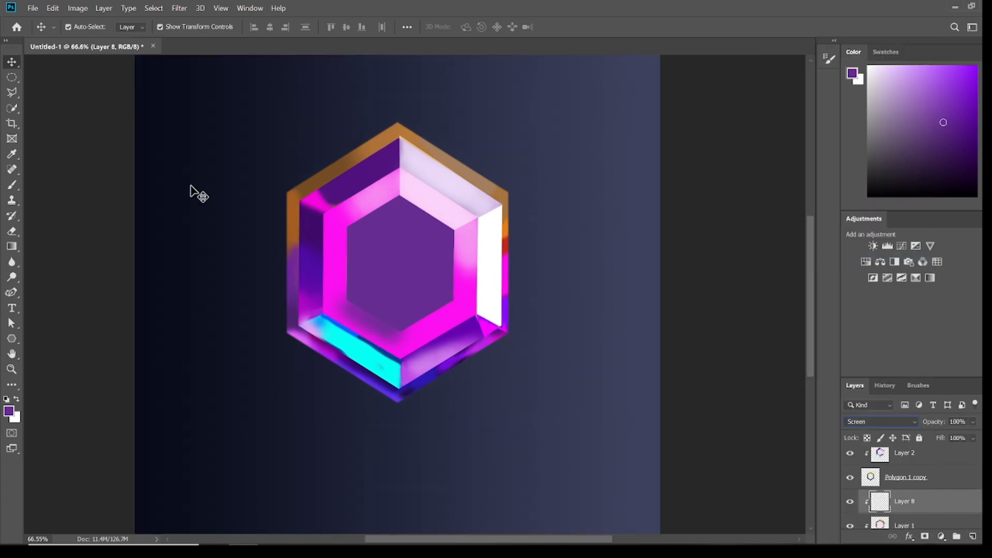
# Paint a sampled tan highlight along the outer ring's upper-right edge, enlarging the soft brush from 45 to 250 px
pyautogui.press('b')
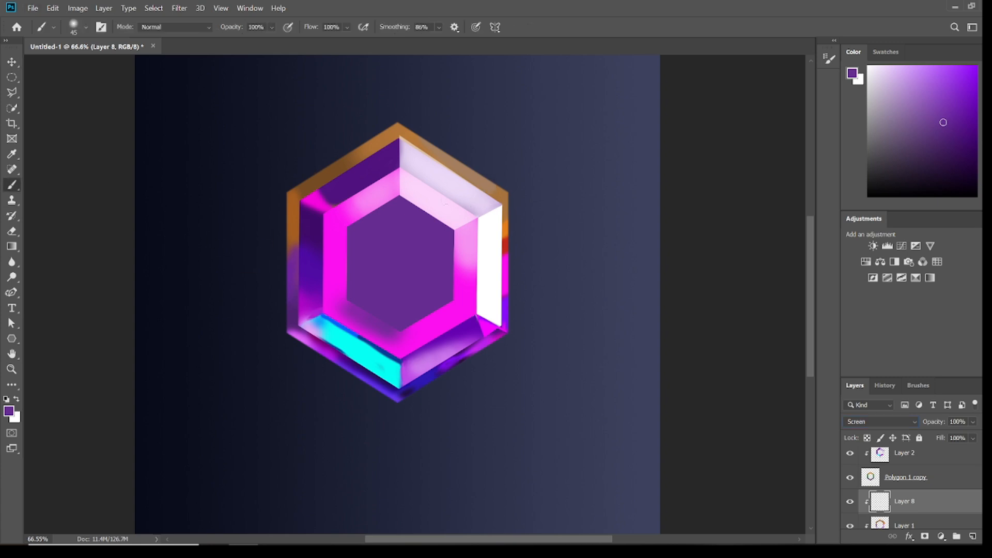
pyautogui.keyDown('alt'); pyautogui.click(490, 178); pyautogui.keyUp('alt')
pyautogui.moveTo(504, 196); pyautogui.dragTo(458, 157)
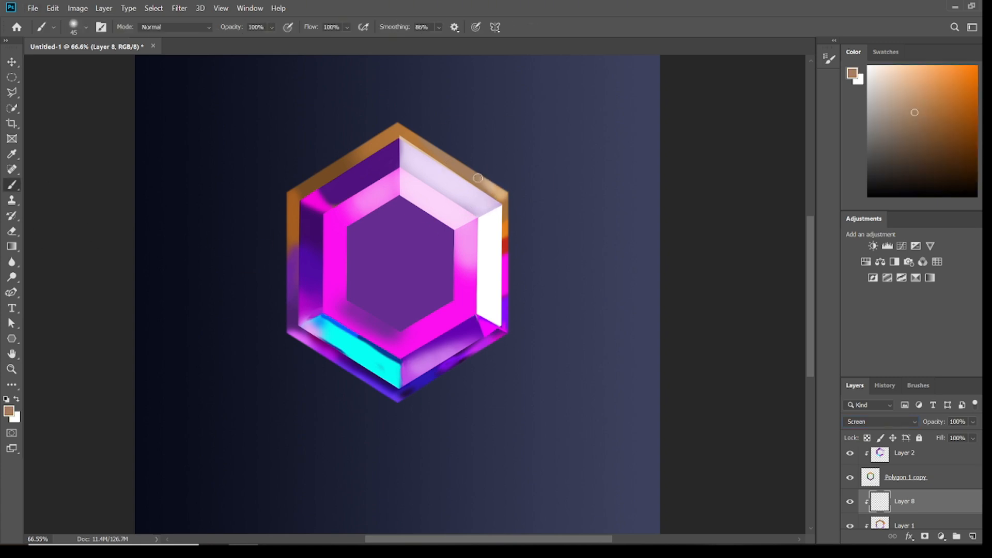
pyautogui.press(']')
pyautogui.press(']')
pyautogui.press(']')
pyautogui.press(']')
pyautogui.press(']')
pyautogui.press(']')
pyautogui.press(']')
pyautogui.press(']')
pyautogui.press(']')
pyautogui.press(']')
pyautogui.press(']')
pyautogui.moveTo(506, 199); pyautogui.dragTo(469, 152)
# Trim the tan highlight along the upper-right edge with a 20 px eraser, and return to the brush
pyautogui.press('e')
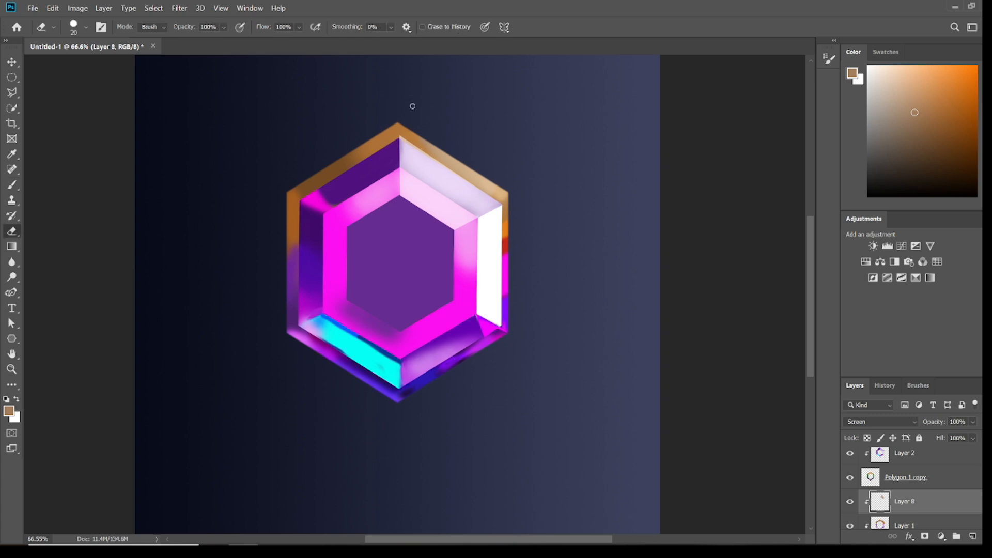
pyautogui.moveTo(410, 129); pyautogui.dragTo(494, 197)
pyautogui.press('b')
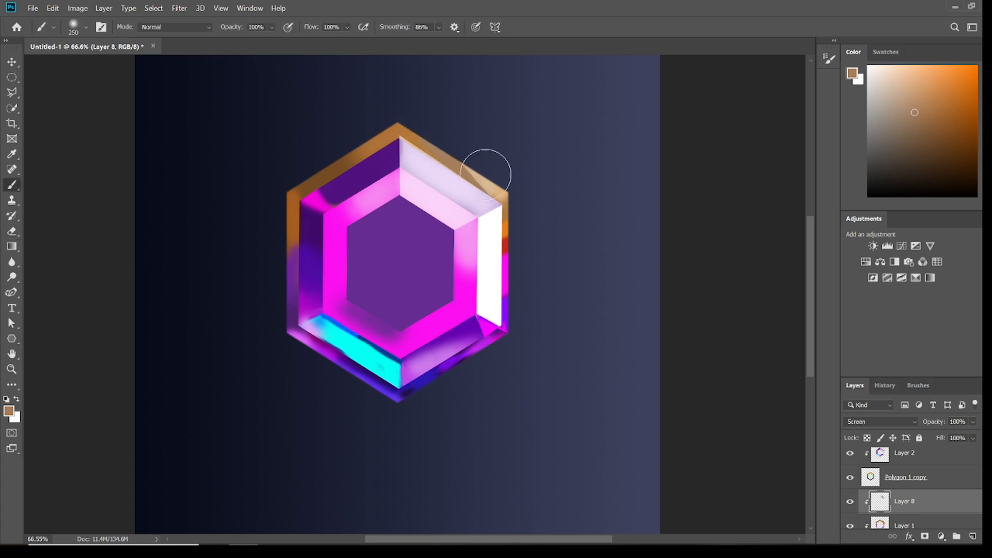
# On Layer 1, shade the top of the outer ring's upper-right edge with a darker brown and an 80 px brush
pyautogui.click(887, 525)
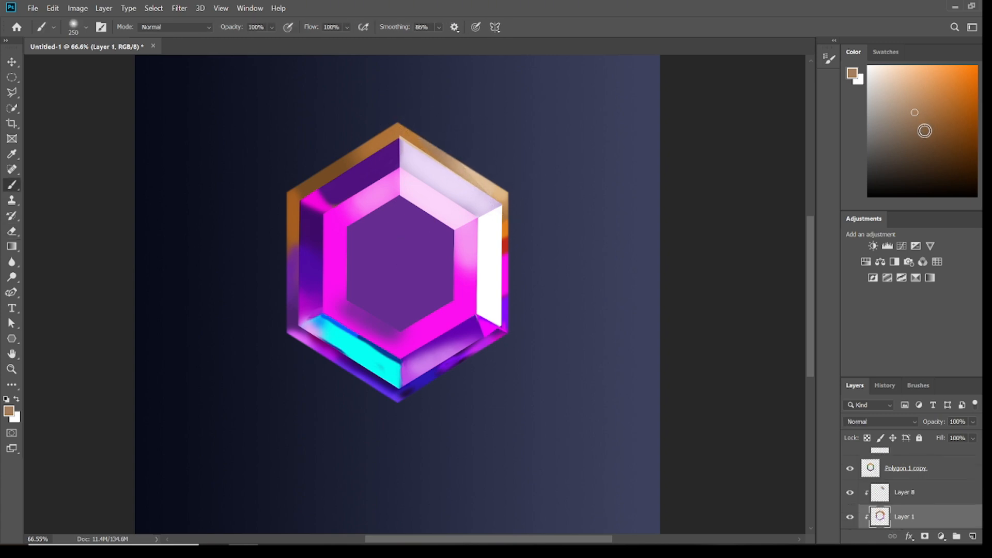
pyautogui.click(923, 132)
pyautogui.press('[')
pyautogui.press('[')
pyautogui.press('[')
pyautogui.press('[')
pyautogui.press('[')
pyautogui.press('[')
pyautogui.press('[')
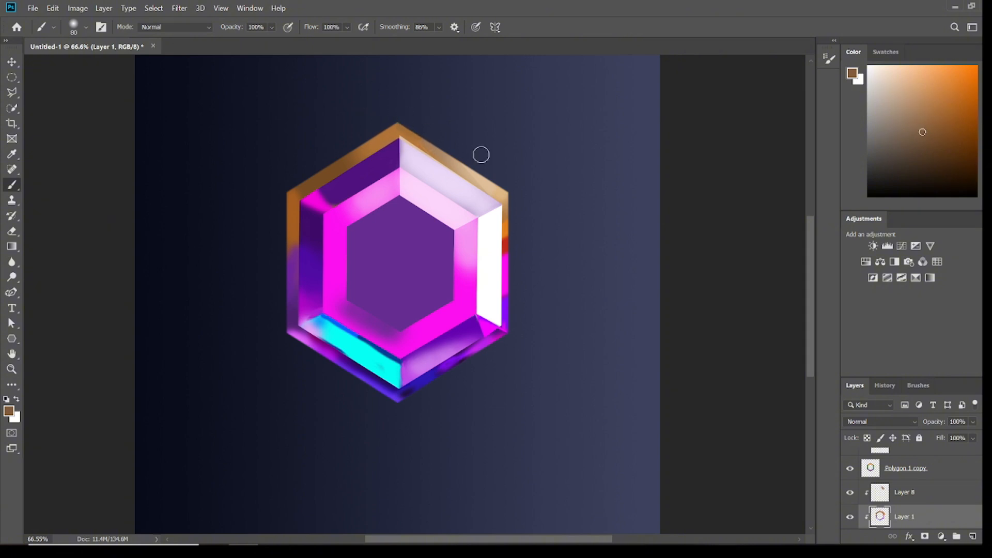
# Shade the outer ring's upper-left edge with deeper brown and its left side with sampled purple, using a soft brush
pyautogui.click(86, 27)
pyautogui.doubleClick(64, 187)
pyautogui.click(953, 128)
pyautogui.moveTo(330, 166)
pyautogui.mouseDown()
pyautogui.moveTo(385, 135)
pyautogui.moveTo(316, 176)
pyautogui.mouseUp()
pyautogui.click(955, 140)
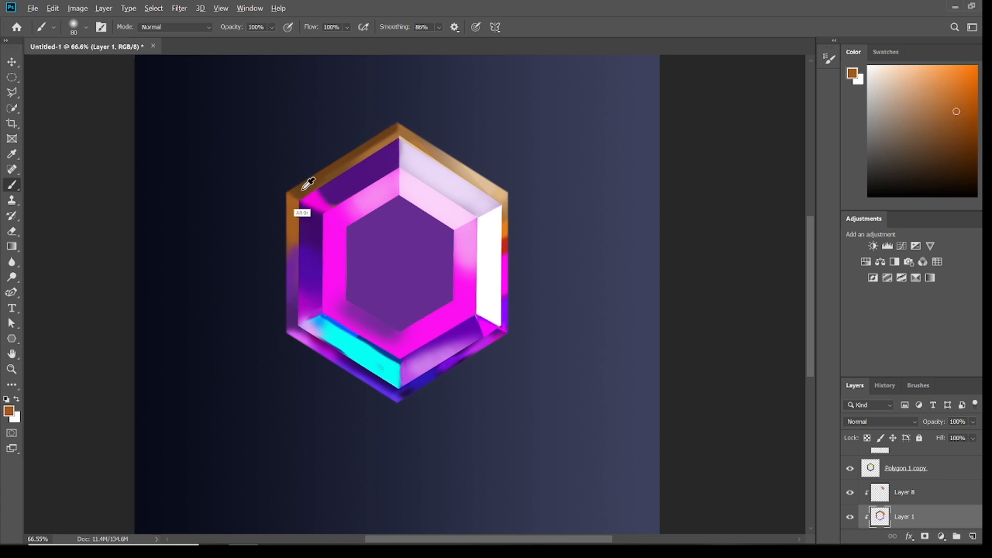
pyautogui.keyDown('alt'); pyautogui.click(296, 277); pyautogui.keyUp('alt')
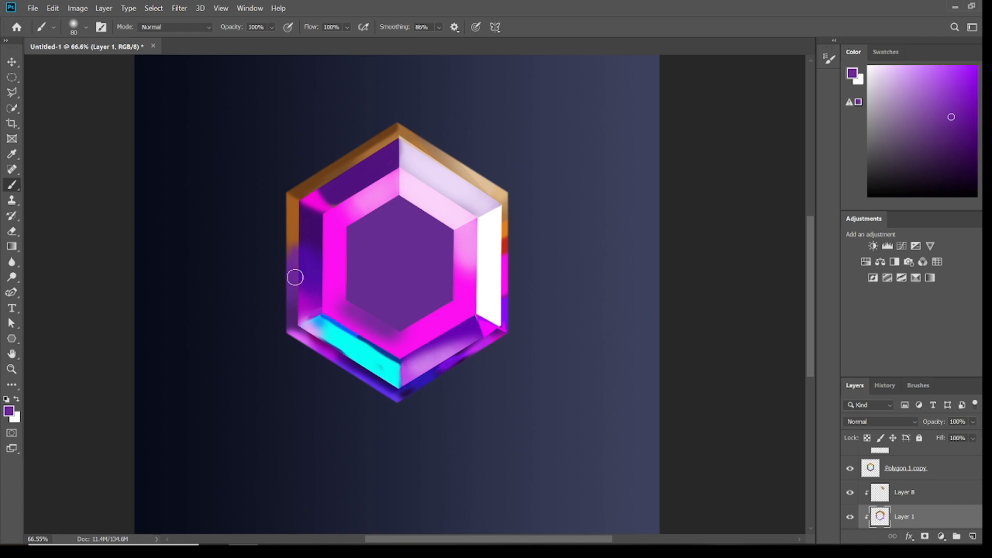
pyautogui.click(971, 144)
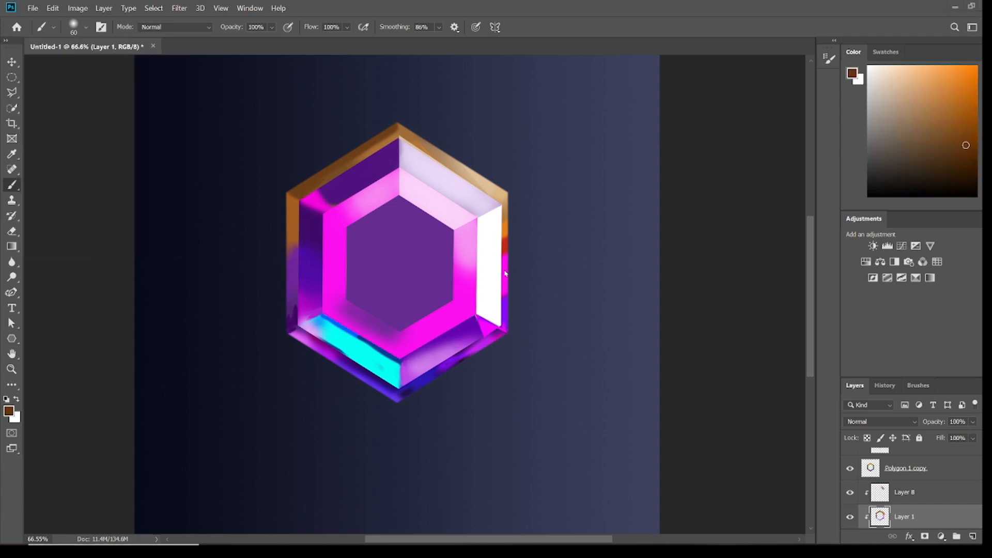
# Retouch the outer ring's right edge with sampled red and orange-brown tones, switching to a hard 60 px brush
pyautogui.keyDown('alt'); pyautogui.click(510, 239); pyautogui.keyUp('alt')
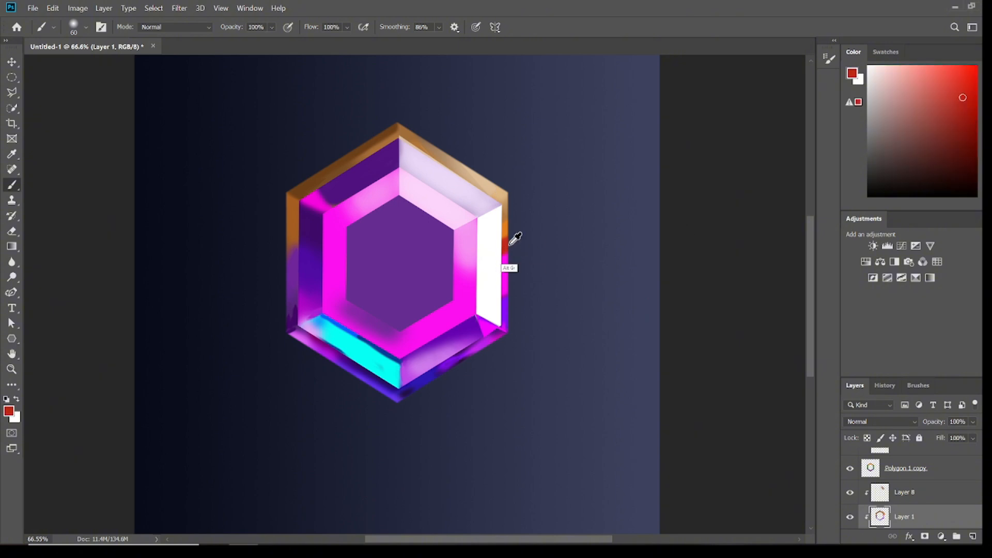
pyautogui.keyDown('alt'); pyautogui.click(509, 210); pyautogui.keyUp('alt')
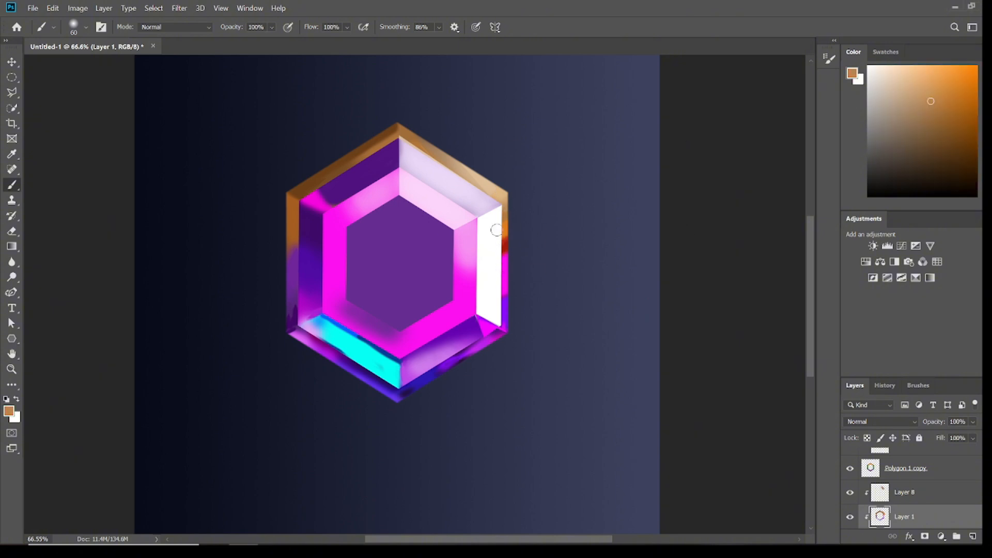
pyautogui.keyDown('alt'); pyautogui.click(496, 212); pyautogui.keyUp('alt')
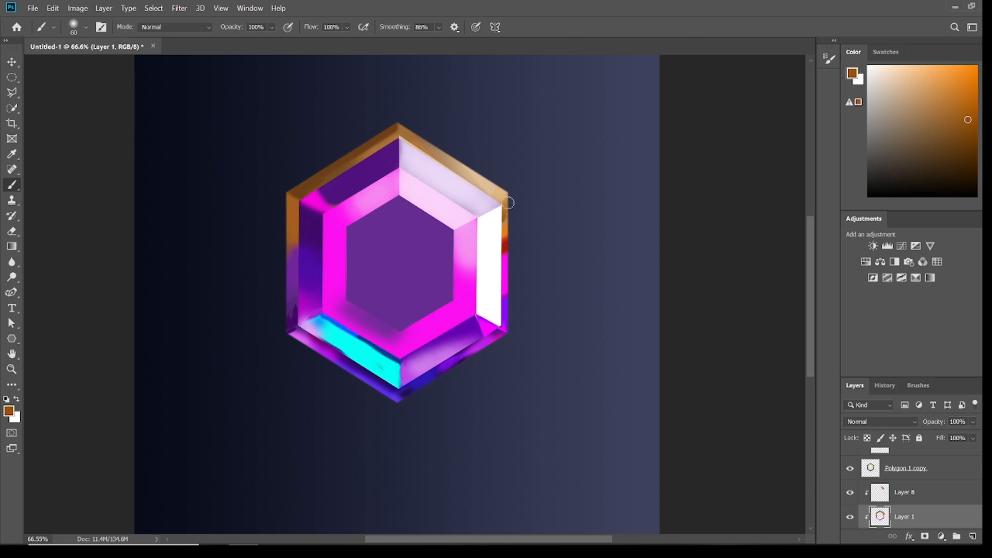
pyautogui.click(86, 26)
pyautogui.doubleClick(119, 165)
pyautogui.keyDown('alt'); pyautogui.click(504, 233); pyautogui.keyUp('alt')
pyautogui.keyDown('alt'); pyautogui.click(507, 221); pyautogui.keyUp('alt')
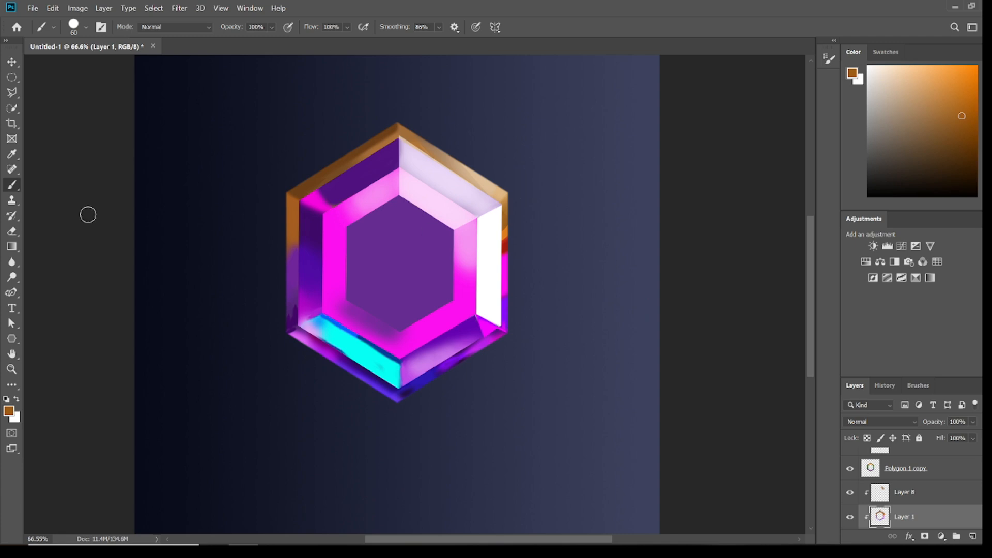
# Add a Drop Shadow to Polygon 1 with 42% opacity, 160° angle, 24 px distance and 51 px size
pyautogui.scroll(-3, 915, 486)
pyautogui.click(916, 475)
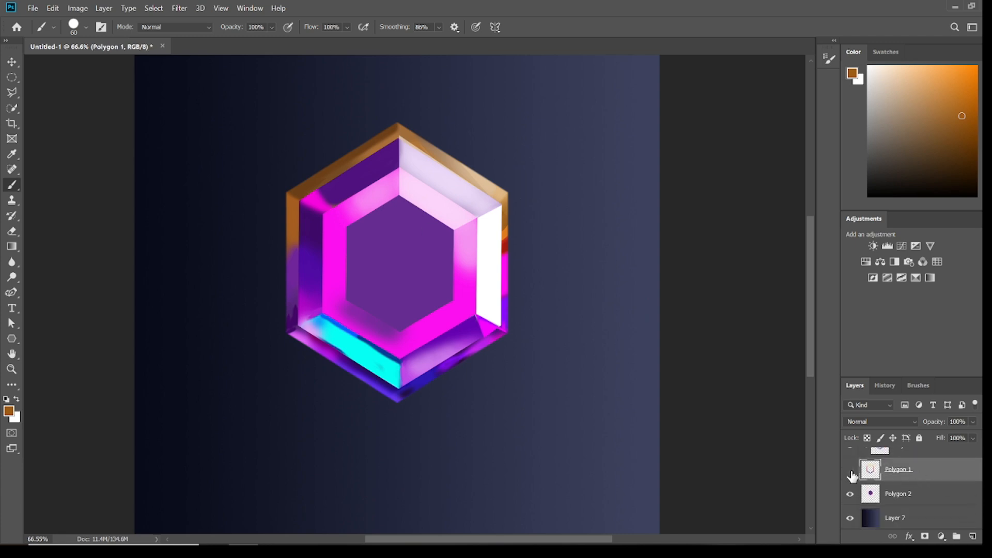
pyautogui.click(908, 536)
pyautogui.click(925, 526)
pyautogui.moveTo(734, 123); pyautogui.dragTo(771, 97)
pyautogui.moveTo(762, 197); pyautogui.dragTo(771, 197)
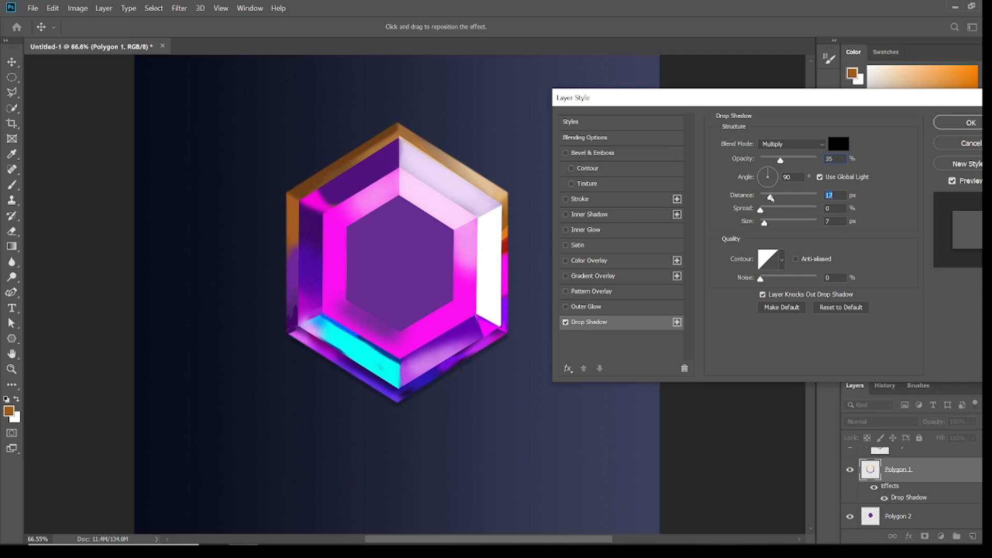
pyautogui.moveTo(507, 346); pyautogui.dragTo(514, 342)
pyautogui.moveTo(764, 223); pyautogui.dragTo(775, 223)
pyautogui.moveTo(781, 160); pyautogui.dragTo(785, 161)
pyautogui.moveTo(796, 97); pyautogui.dragTo(785, 95)
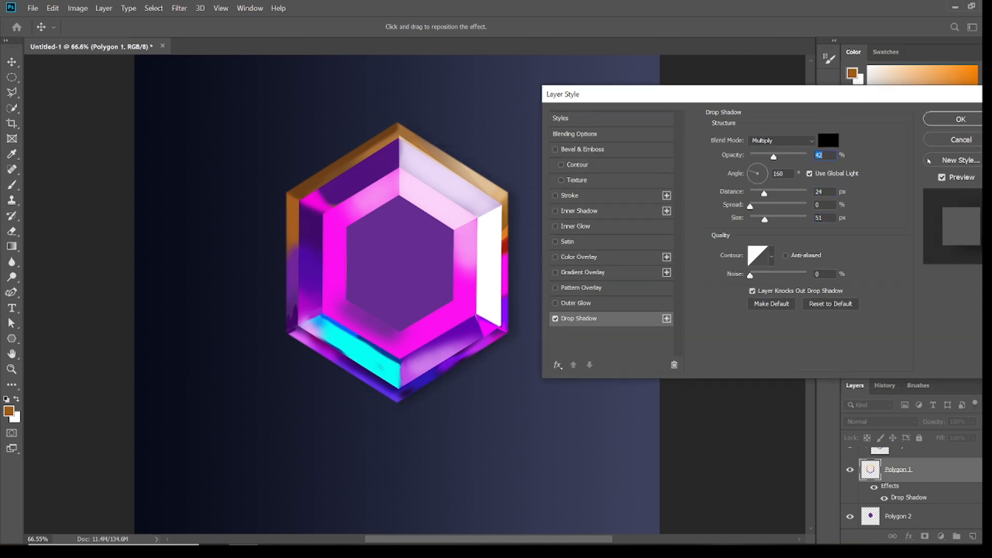
pyautogui.click(960, 120)
# Select all the emblem layers from Polygon 2 upward and put them in one group
pyautogui.moveTo(813, 253); pyautogui.dragTo(814, 264)
pyautogui.scroll(1, 911, 489)
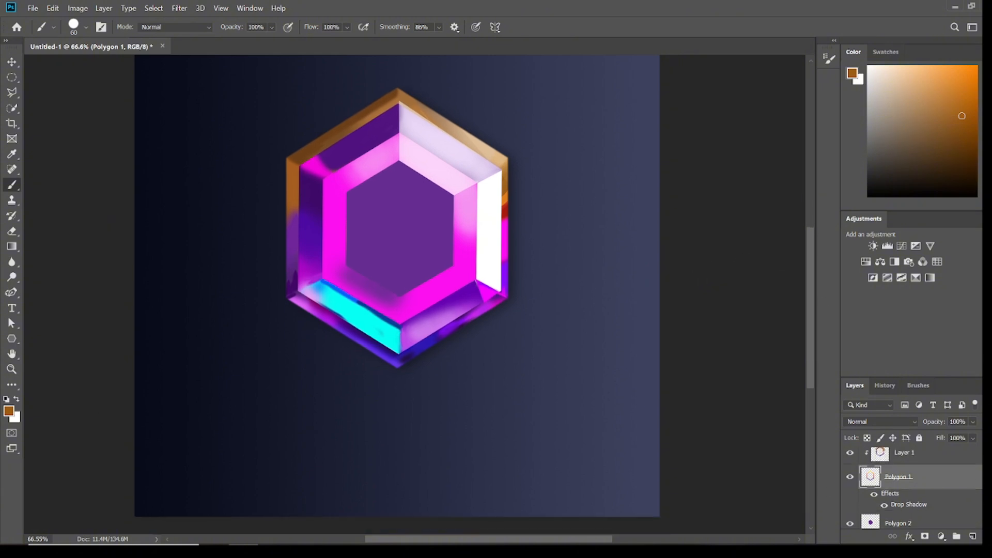
pyautogui.scroll(-2, 942, 487)
pyautogui.click(935, 485)
pyautogui.scroll(4, 936, 478)
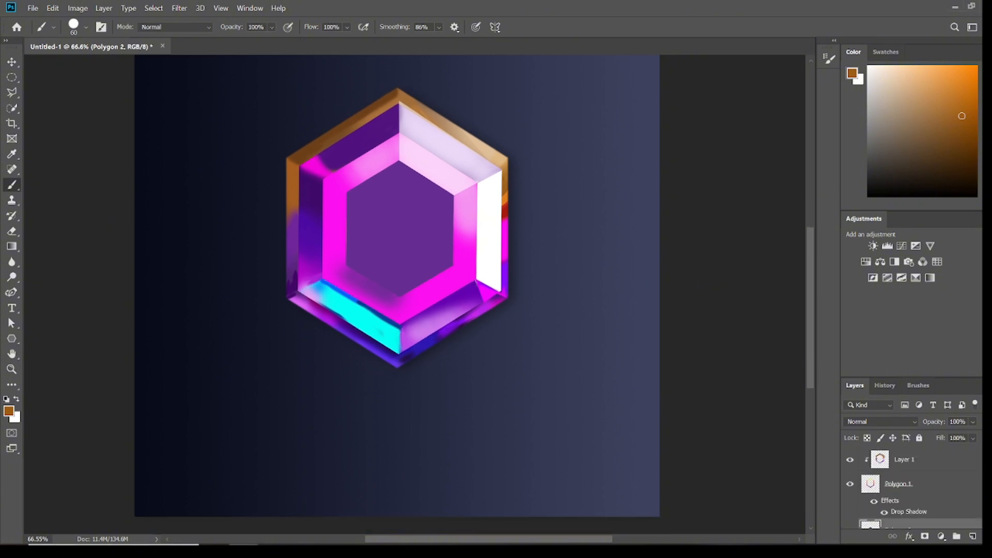
pyautogui.keyDown('shift'); pyautogui.click(934, 469); pyautogui.keyUp('shift')
pyautogui.click(957, 536)
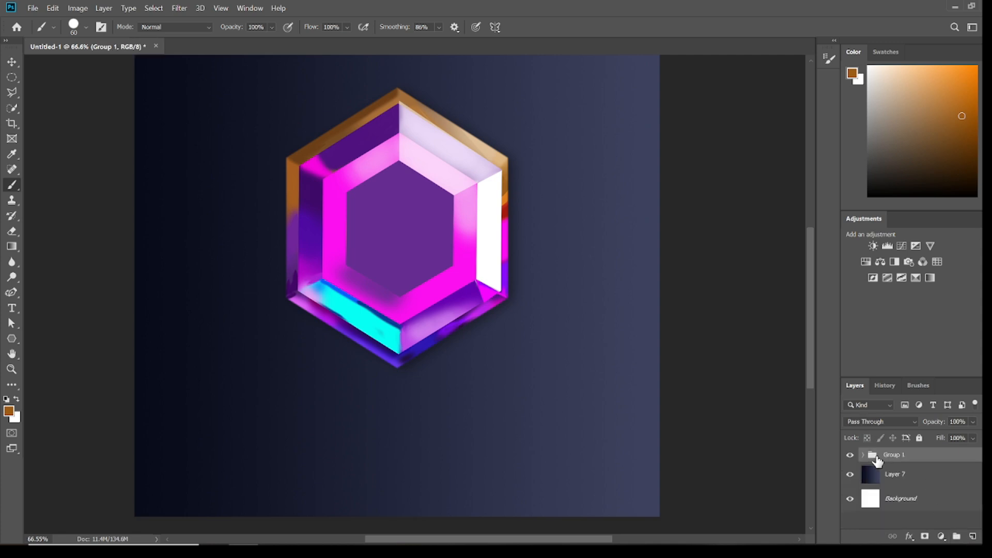
# Duplicate the emblem group and merge the original Group 1 into a single layer
pyautogui.moveTo(904, 458); pyautogui.dragTo(974, 538)
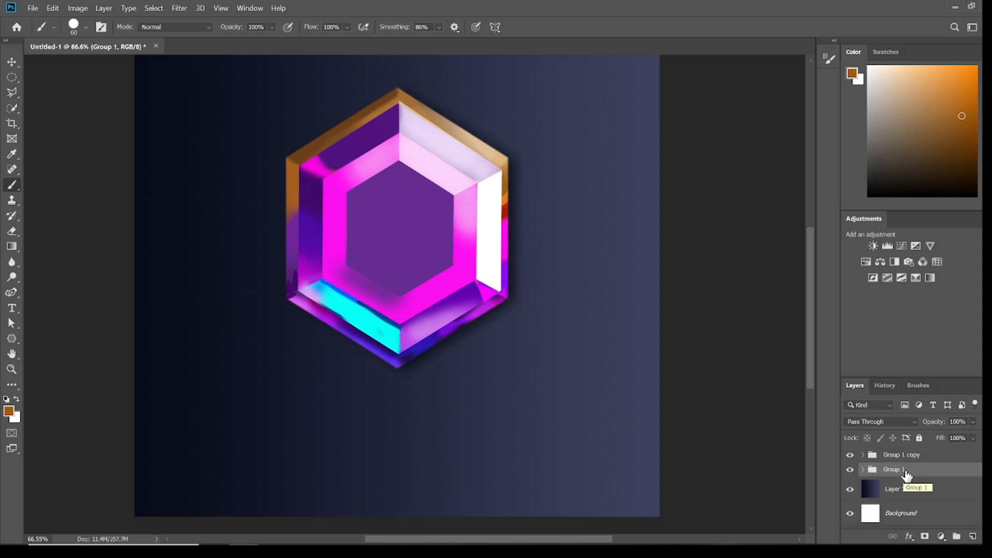
pyautogui.rightClick(907, 473)
pyautogui.click(854, 448)
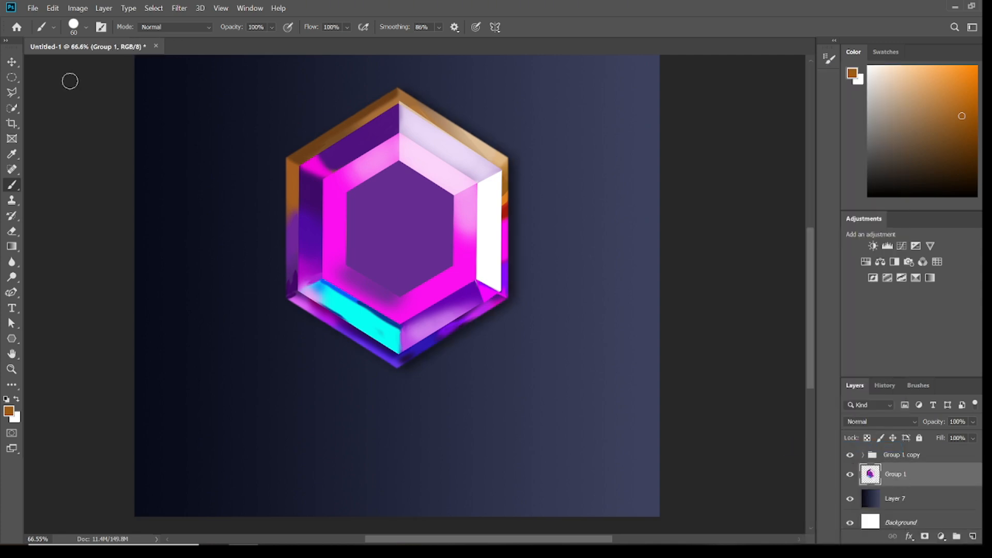
pyautogui.press('v')
pyautogui.moveTo(395, 248); pyautogui.dragTo(439, 421)
pyautogui.hotkey('ctrl', 'z')
pyautogui.hotkey('ctrl', 'z')
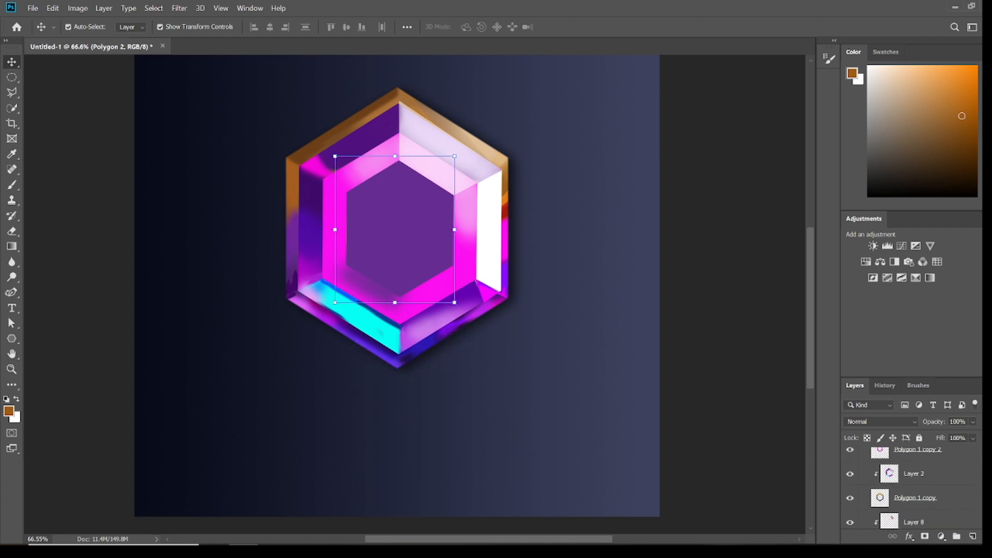
# Select the merged Group 1 layer and move it straight down until it sits just below the emblem
pyautogui.click(863, 455)
pyautogui.click(873, 475)
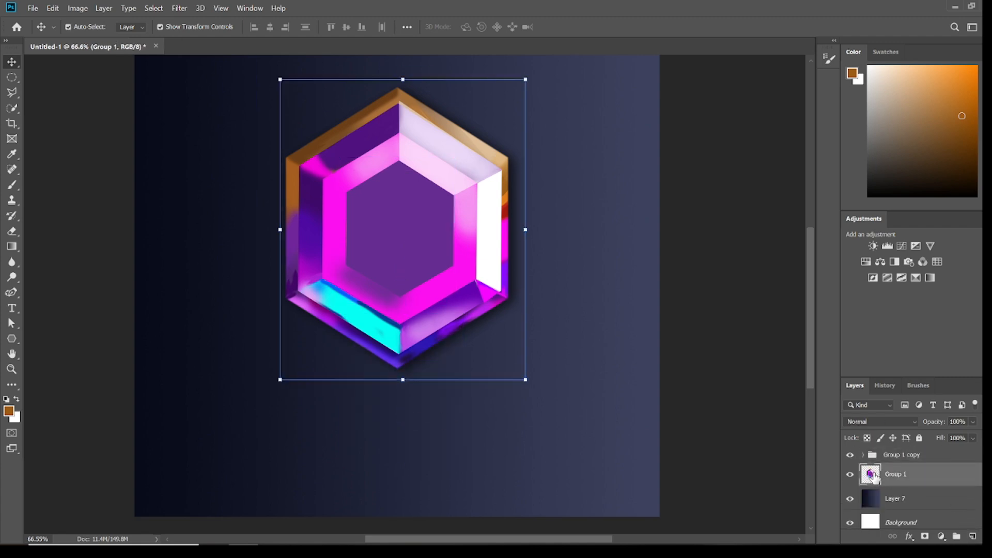
pyautogui.hotkey('shift', 'Down')
pyautogui.hotkey('shift', 'Down')
pyautogui.hotkey('shift', 'Down')
pyautogui.hotkey('shift', 'Down')
pyautogui.hotkey('shift', 'Down')
pyautogui.hotkey('shift', 'Down')
pyautogui.hotkey('shift', 'Down')
pyautogui.hotkey('shift', 'Down')
pyautogui.hotkey('shift', 'Down')
pyautogui.hotkey('shift', 'Down')
pyautogui.hotkey('shift', 'Down')
pyautogui.hotkey('shift', 'Down')
pyautogui.hotkey('shift', 'Down')
pyautogui.hotkey('shift', 'Down')
pyautogui.hotkey('shift', 'Down')
pyautogui.hotkey('shift', 'Down')
pyautogui.hotkey('shift', 'Down')
pyautogui.hotkey('shift', 'Down')
pyautogui.hotkey('shift', 'Down')
pyautogui.hotkey('shift', 'Down')
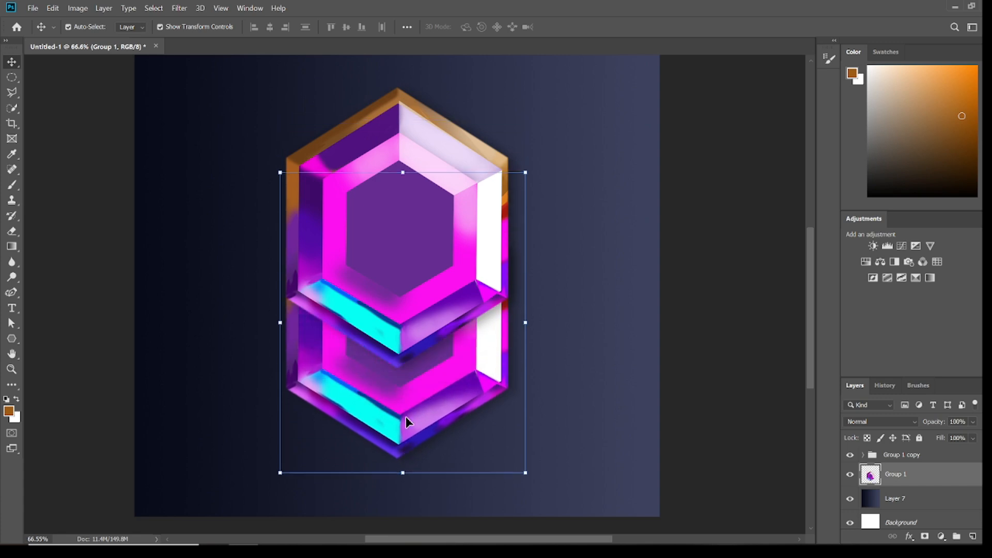
pyautogui.hotkey('shift', 'Down')
pyautogui.hotkey('shift', 'Down')
pyautogui.hotkey('shift', 'Down')
pyautogui.hotkey('shift', 'Down')
pyautogui.hotkey('shift', 'Down')
pyautogui.hotkey('shift', 'Down')
pyautogui.hotkey('shift', 'Down')
pyautogui.hotkey('shift', 'Down')
pyautogui.hotkey('shift', 'Down')
pyautogui.hotkey('shift', 'Down')
pyautogui.hotkey('shift', 'Down')
pyautogui.hotkey('shift', 'Down')
pyautogui.hotkey('shift', 'Down')
pyautogui.hotkey('shift', 'Down')
pyautogui.hotkey('shift', 'Down')
pyautogui.hotkey('shift', 'Down')
pyautogui.hotkey('shift', 'Down')
pyautogui.hotkey('shift', 'Down')
pyautogui.hotkey('shift', 'Down')
pyautogui.hotkey('shift', 'Down')
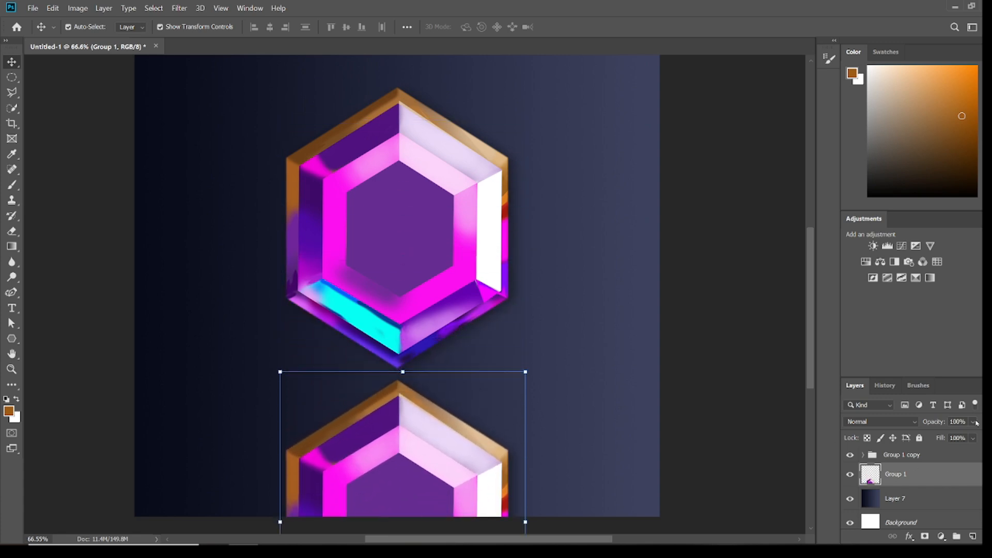
# Set the merged copy's opacity to 12% and shift it slightly beneath the emblem
pyautogui.click(973, 422)
pyautogui.moveTo(974, 438); pyautogui.dragTo(943, 438)
pyautogui.moveTo(455, 449); pyautogui.dragTo(457, 446)
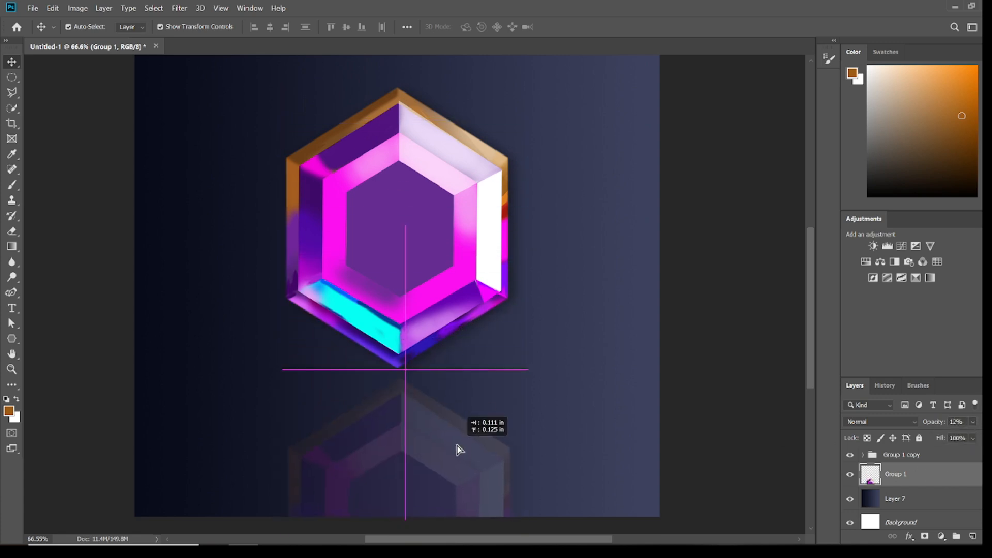
# Scale the faded copy to 89% centred under the emblem, and deselect the layer
pyautogui.moveTo(405, 370); pyautogui.dragTo(405, 388)
pyautogui.moveTo(405, 432); pyautogui.dragTo(405, 416)
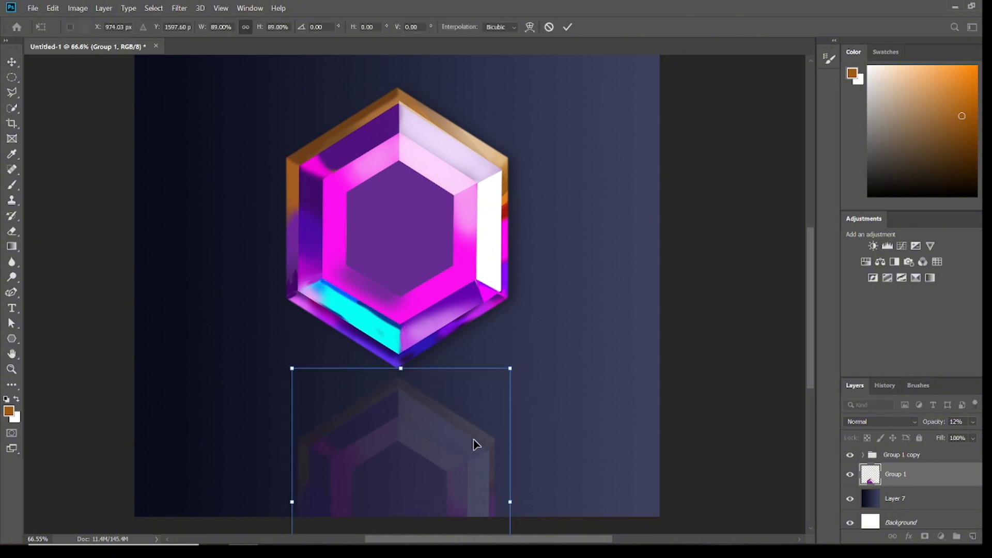
pyautogui.click(567, 27)
pyautogui.click(680, 315)
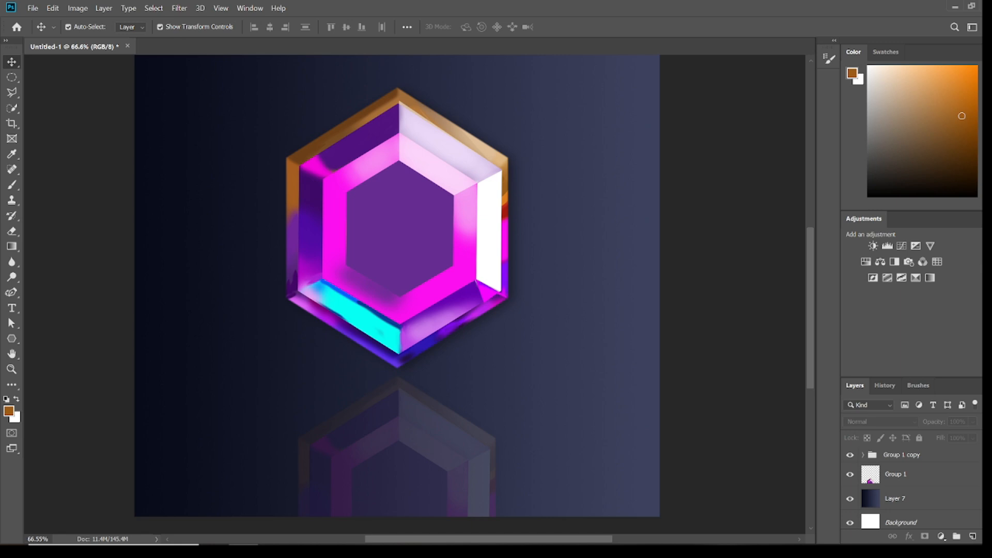